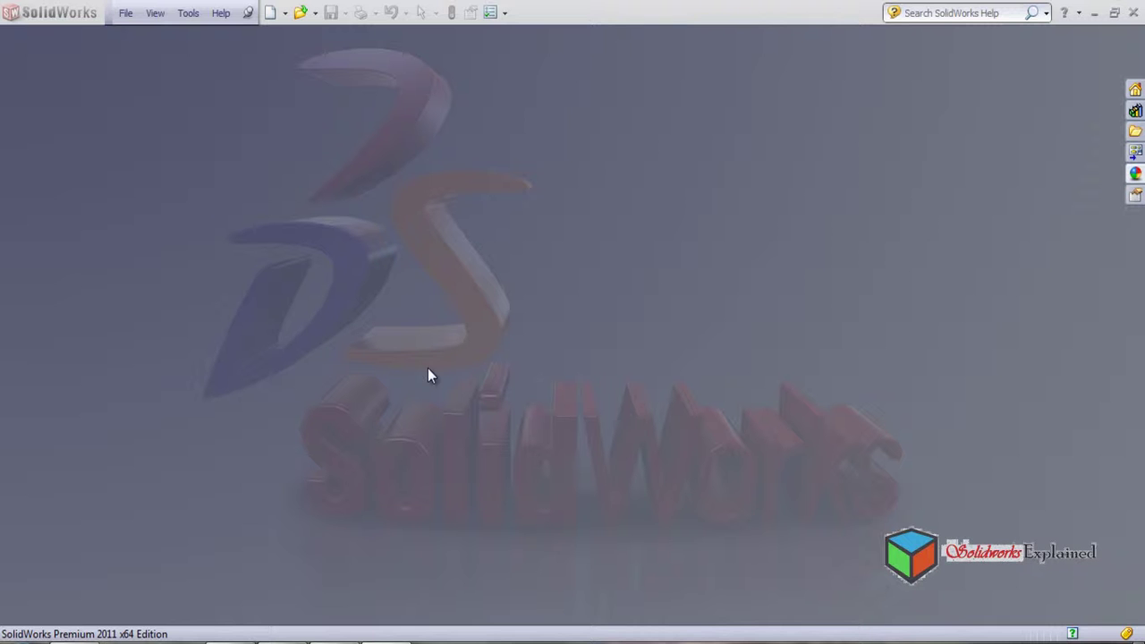
# Create a new part document and orient the view normal to the Front Plane.
pyautogui.click(269, 15)
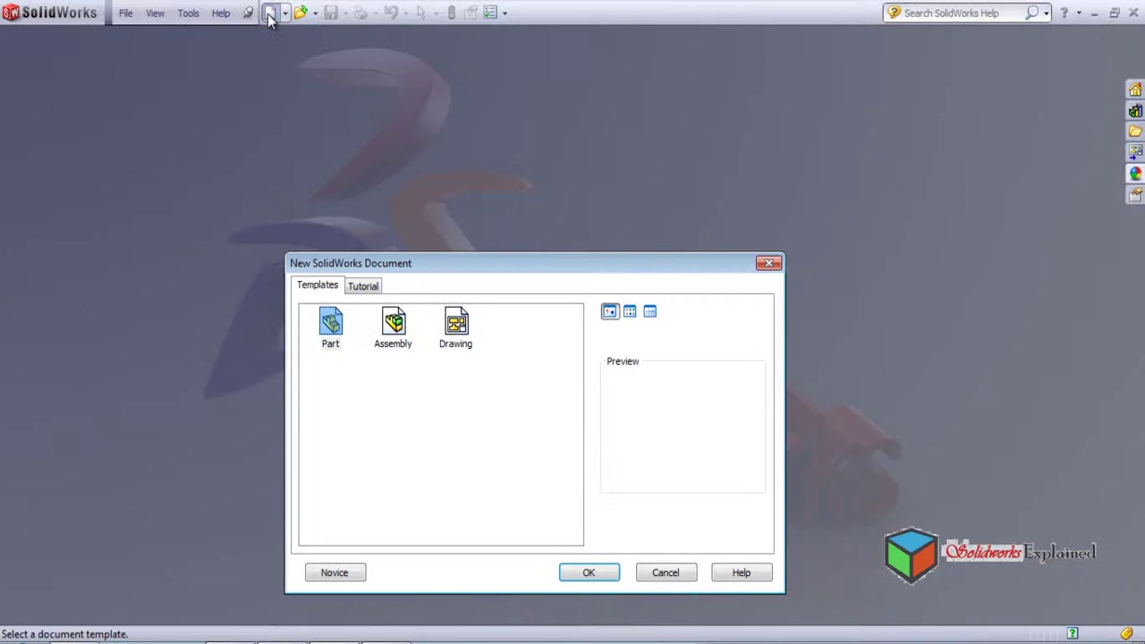
pyautogui.click(580, 574)
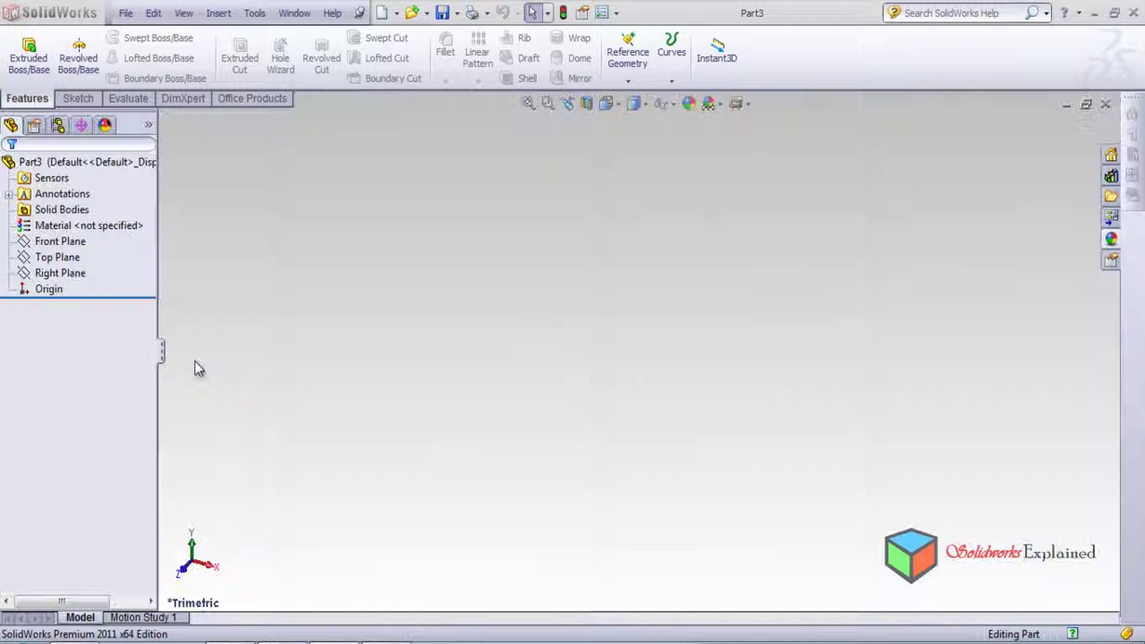
pyautogui.click(72, 246)
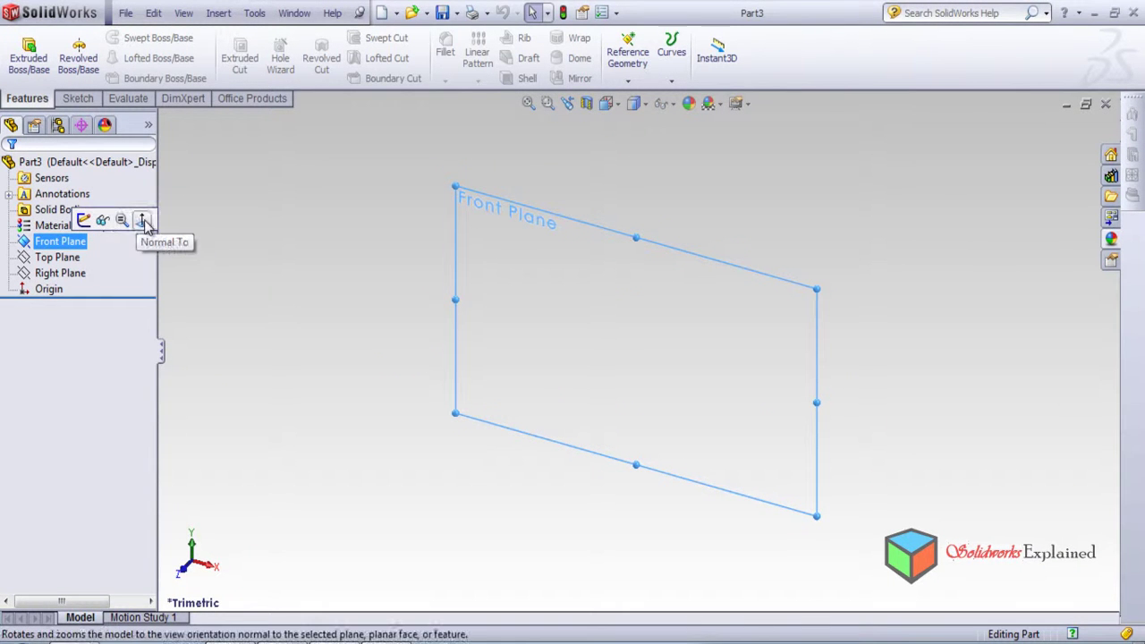
pyautogui.click(144, 221)
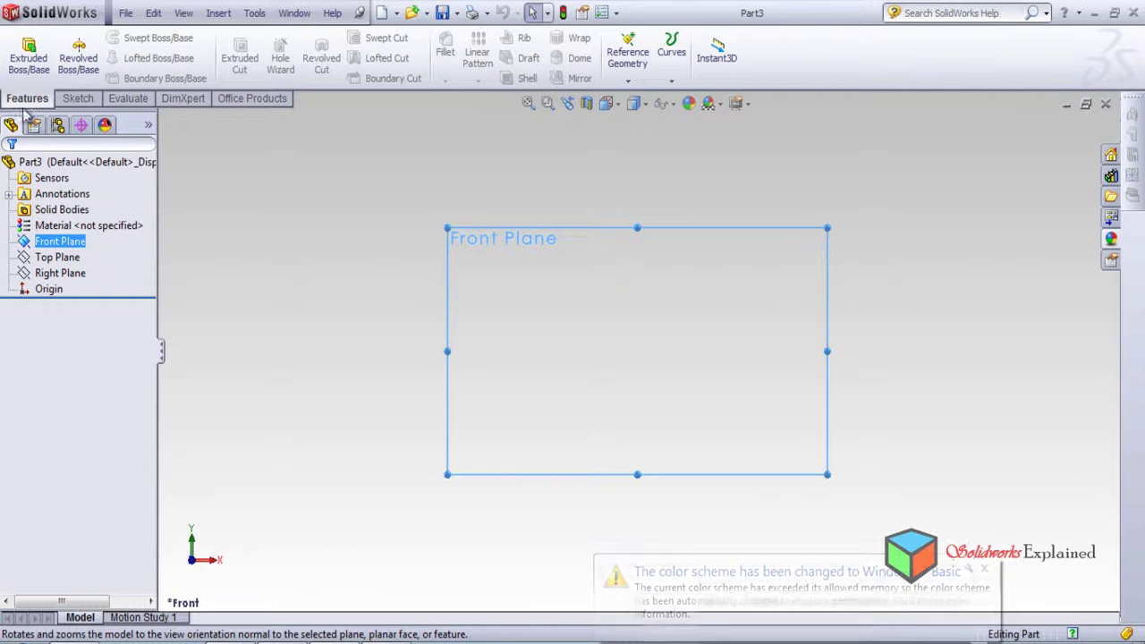
# Sketch a circle centred on the origin on the Front Plane and set its radius to 50 mm.
pyautogui.click(79, 100)
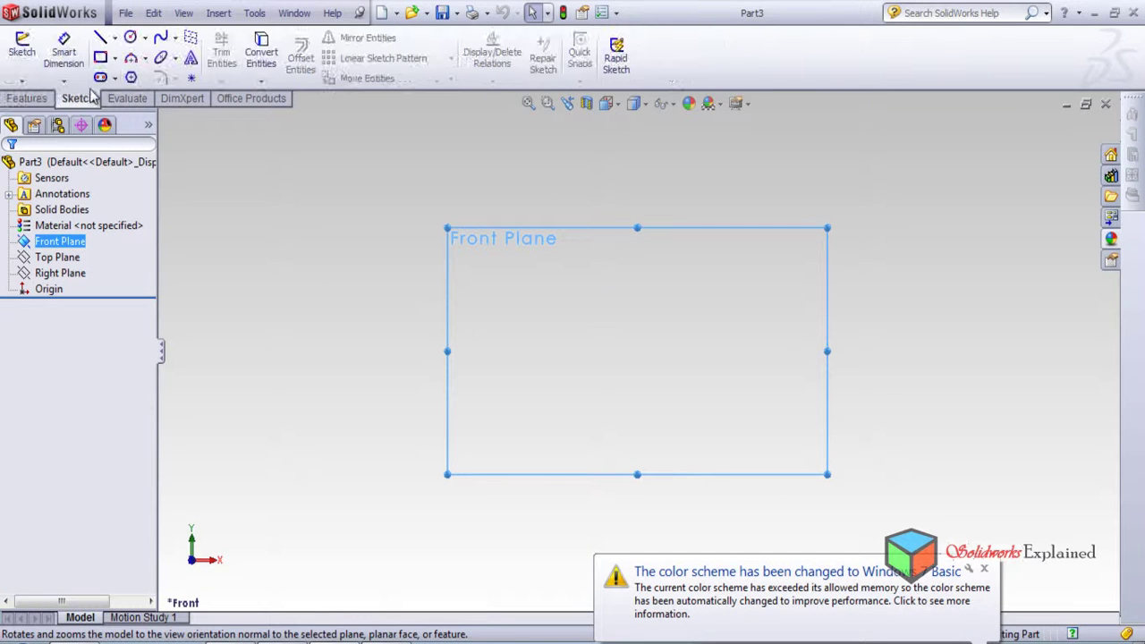
pyautogui.click(131, 39)
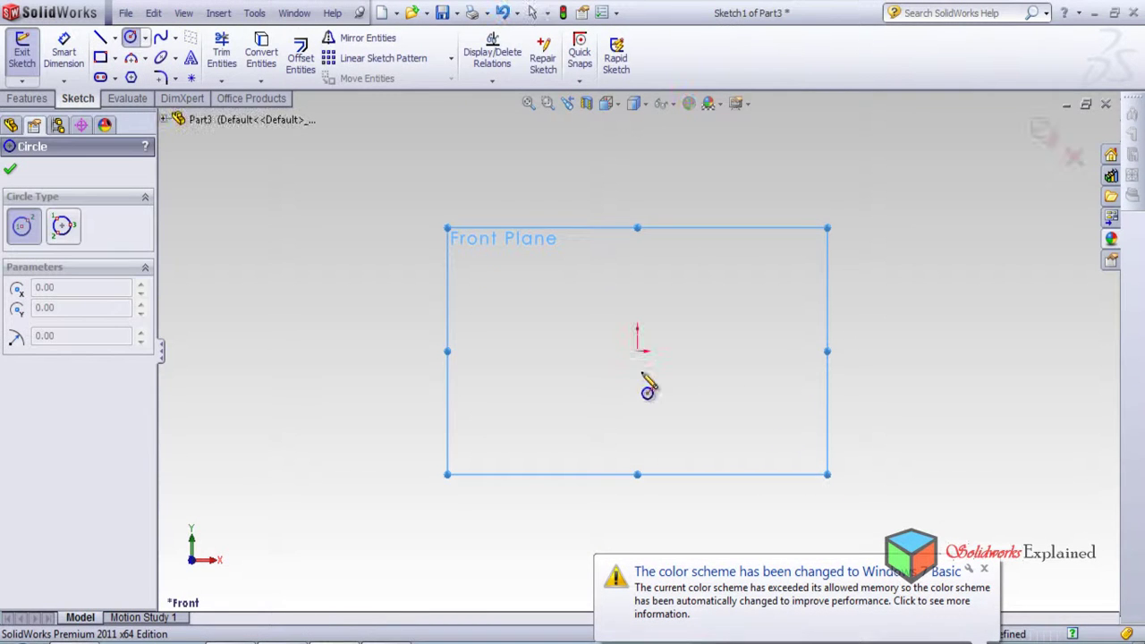
pyautogui.click(637, 353)
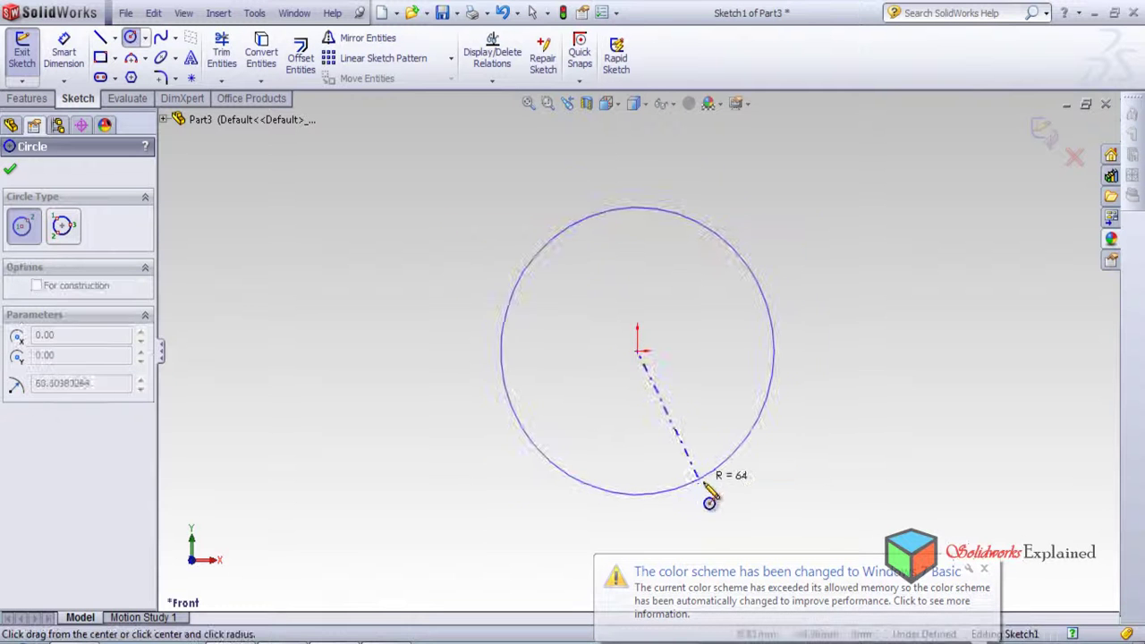
pyautogui.click(799, 400)
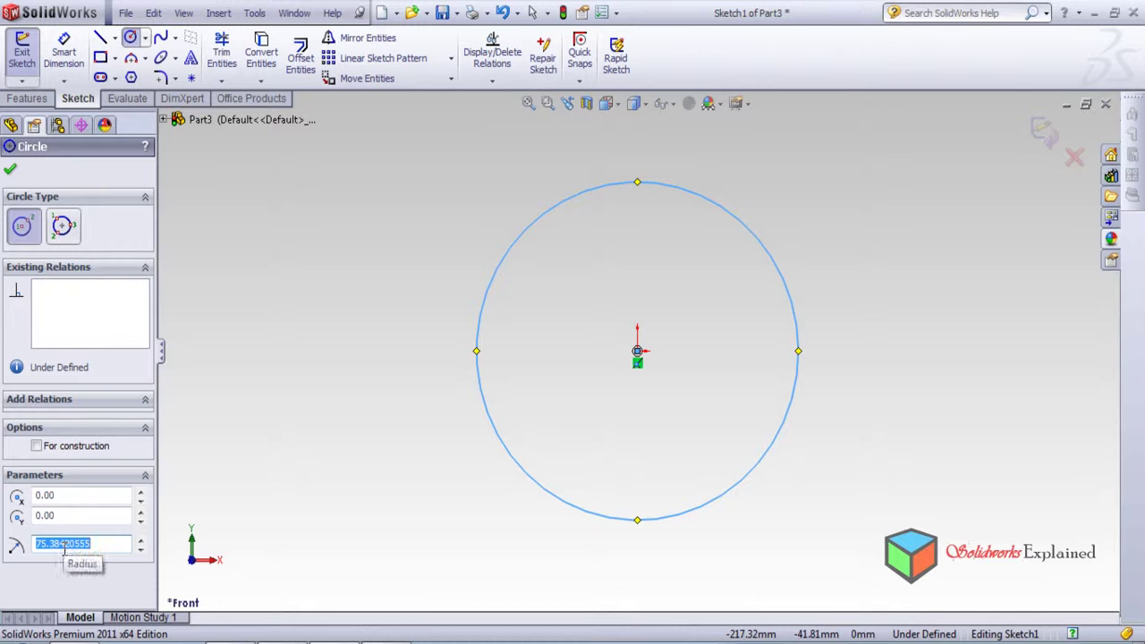
pyautogui.write('50')
pyautogui.press('Return')
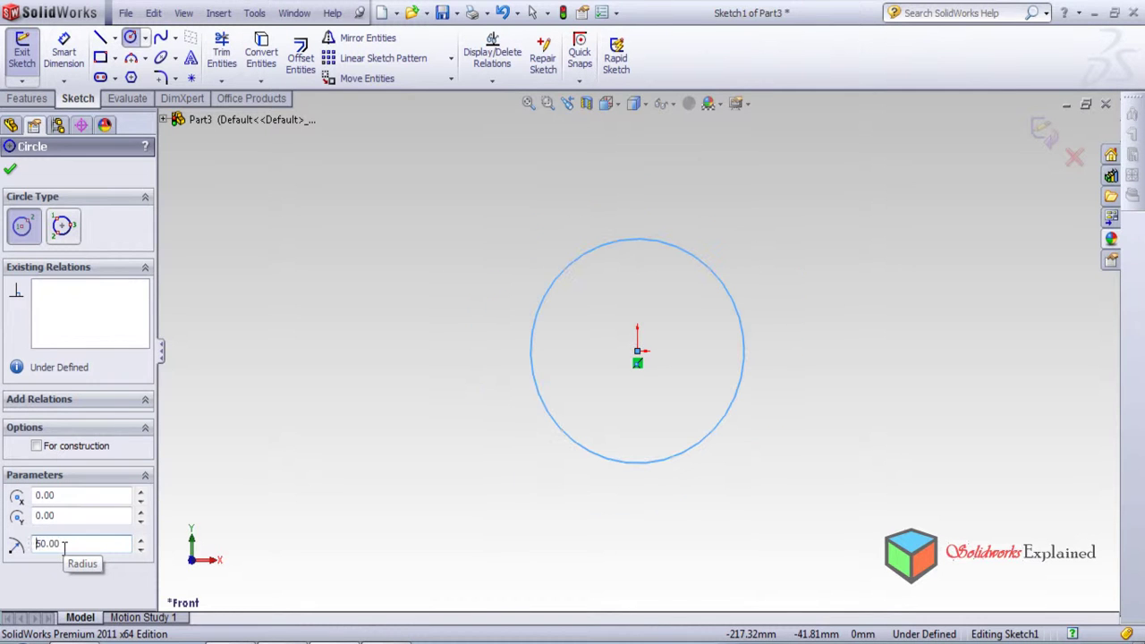
pyautogui.click(10, 171)
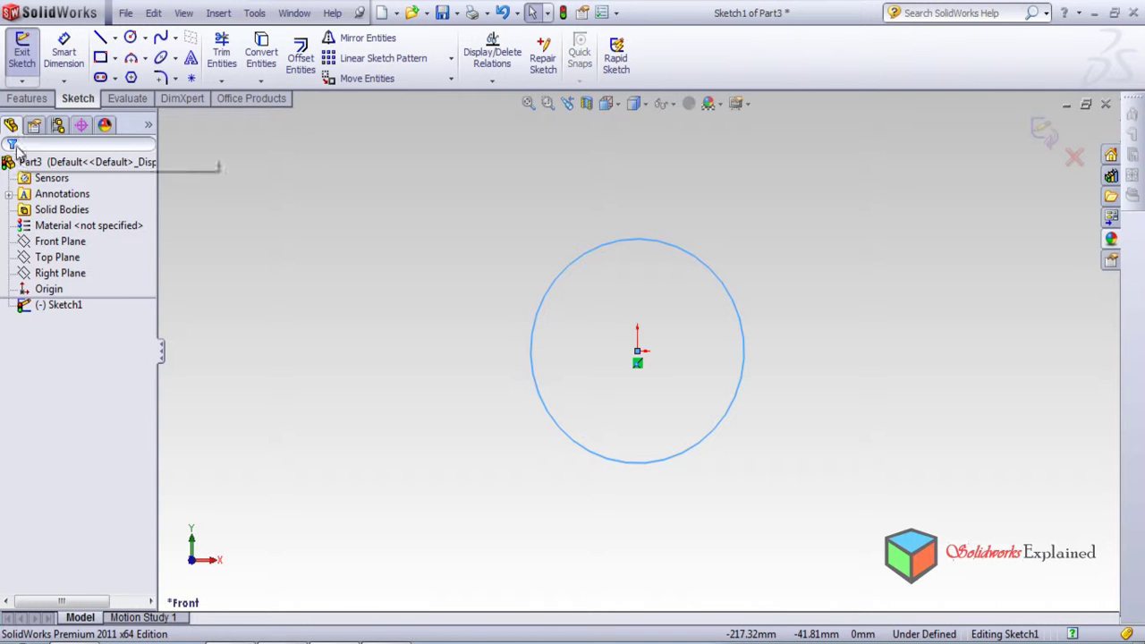
# Extrude the circle as a blind boss 10 mm deep to form a disc.
pyautogui.click(26, 98)
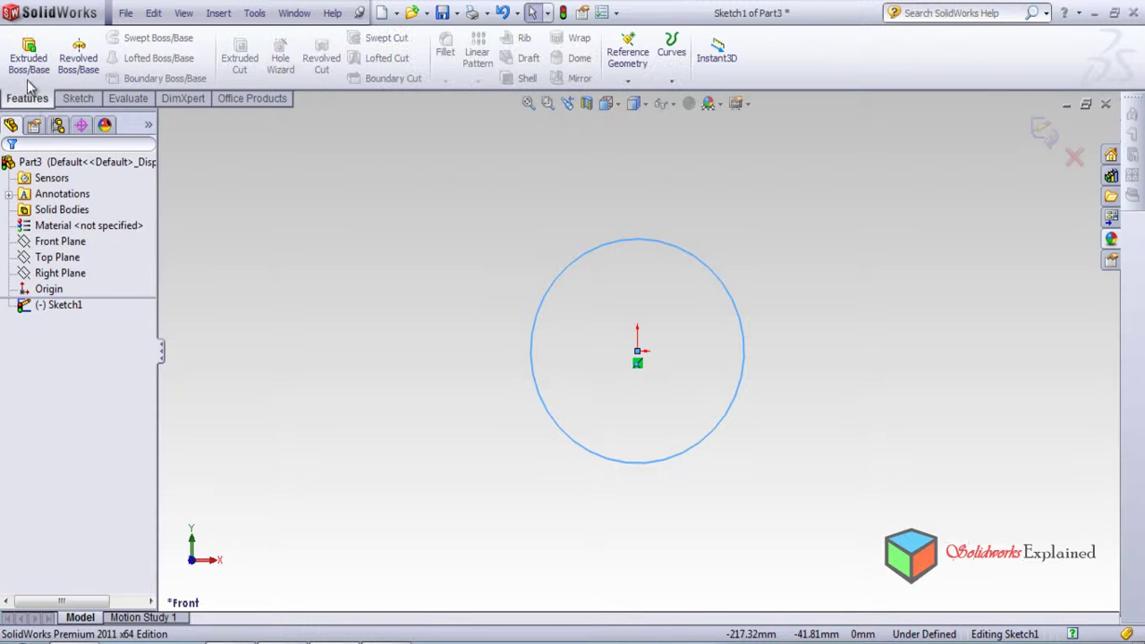
pyautogui.click(27, 61)
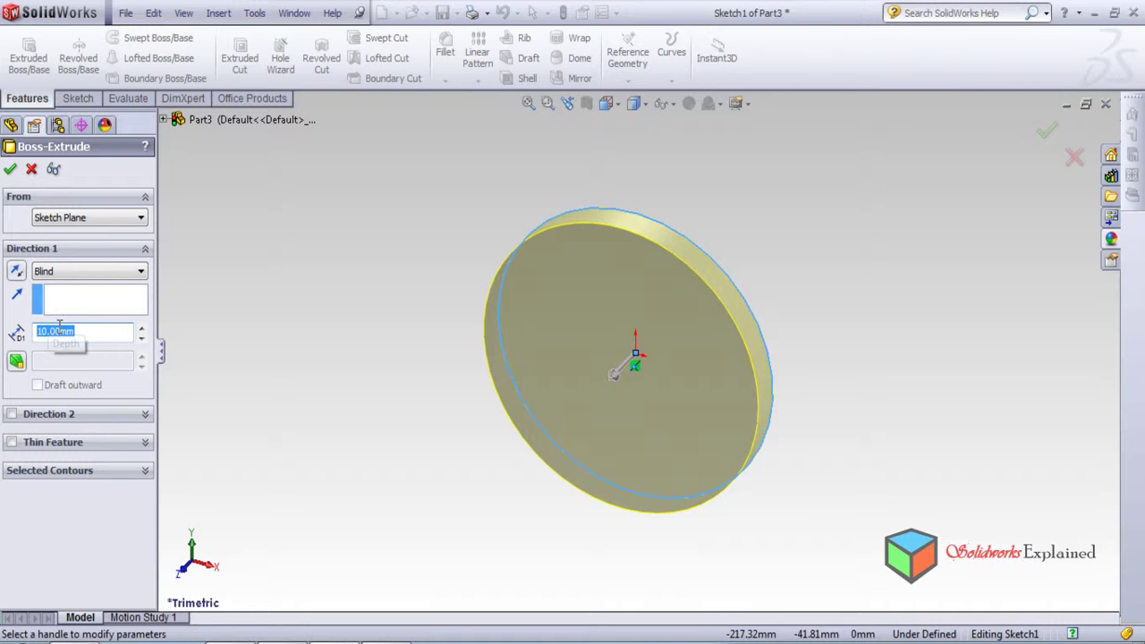
pyautogui.click(9, 168)
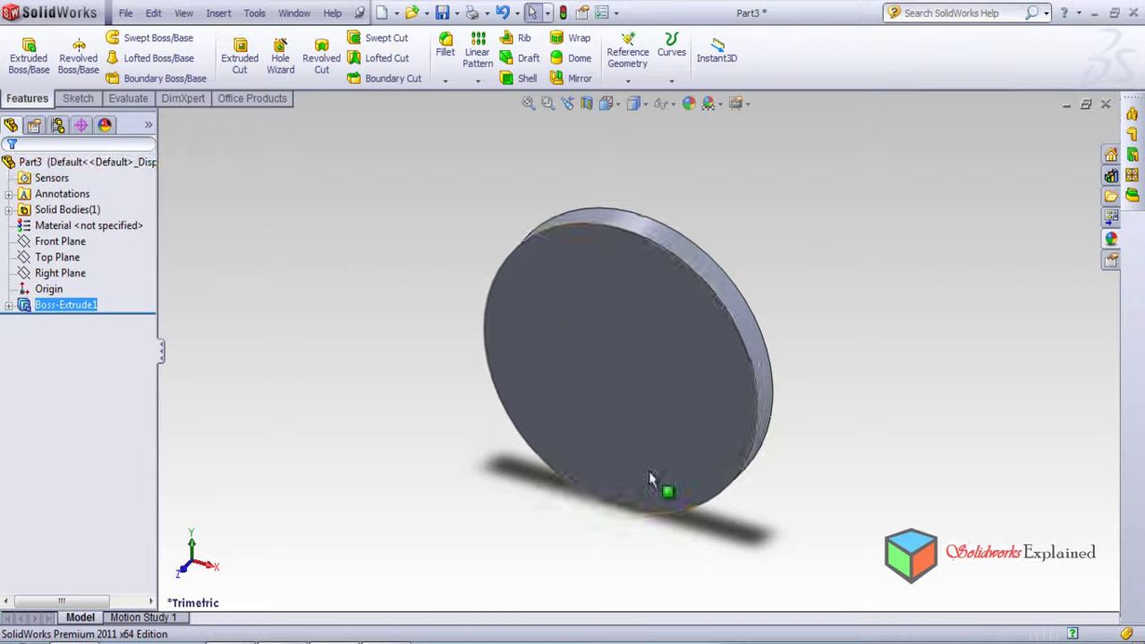
pyautogui.moveTo(325, 490); pyautogui.dragTo(421, 480, button='middle')
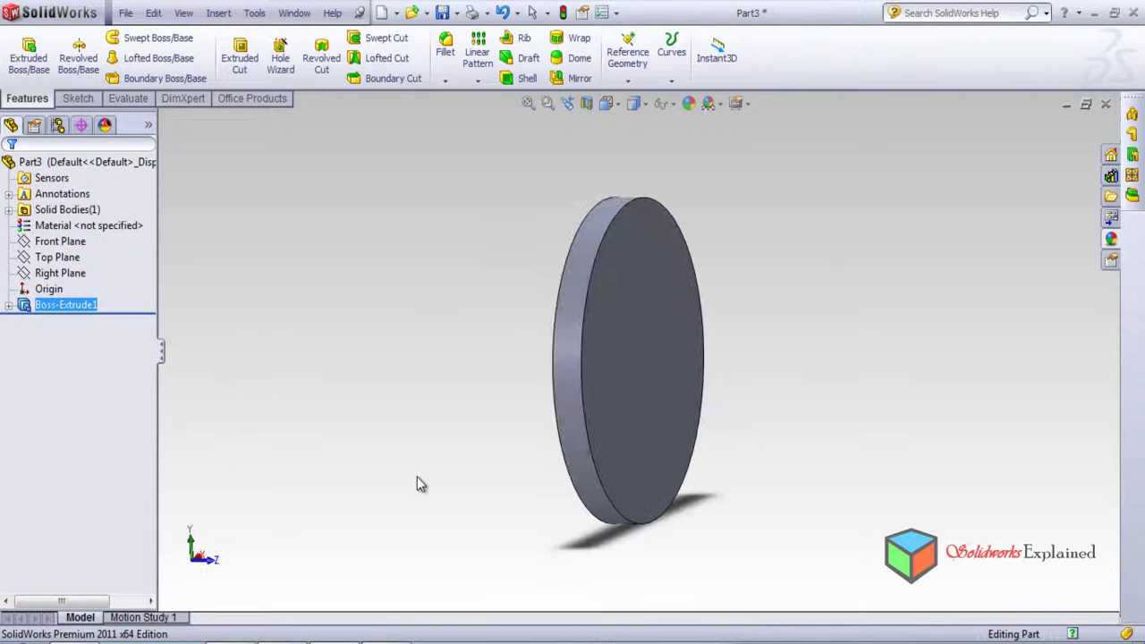
# Sketch a circle of about 5.25 mm radius on the disc's front face, near its upper edge and about 41 mm above the origin.
pyautogui.rightClick(88, 308)
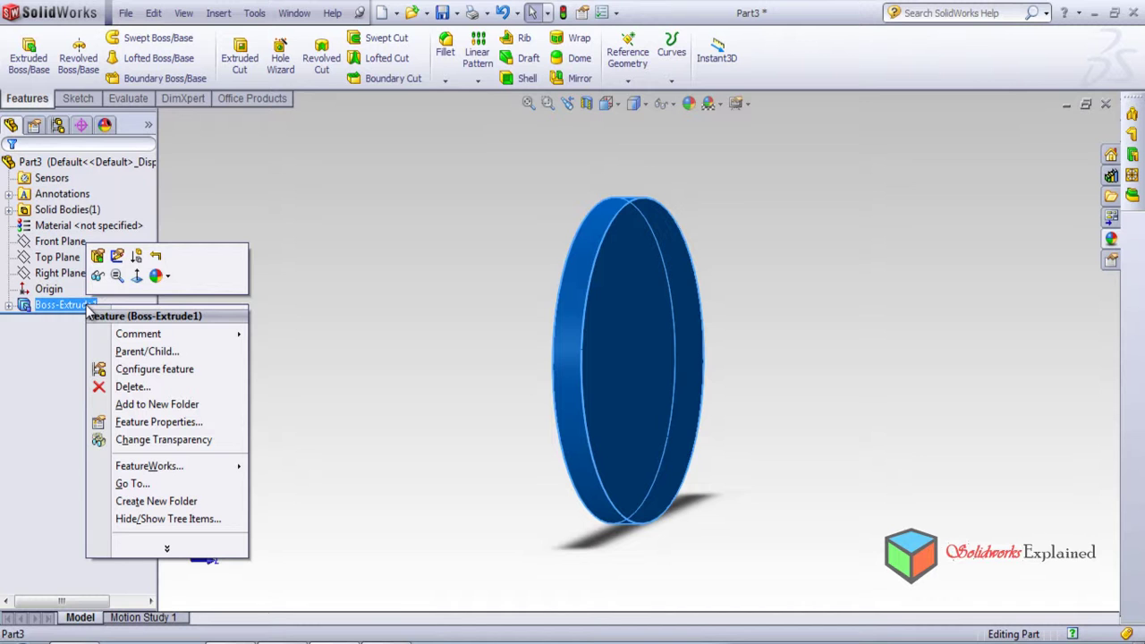
pyautogui.click(136, 279)
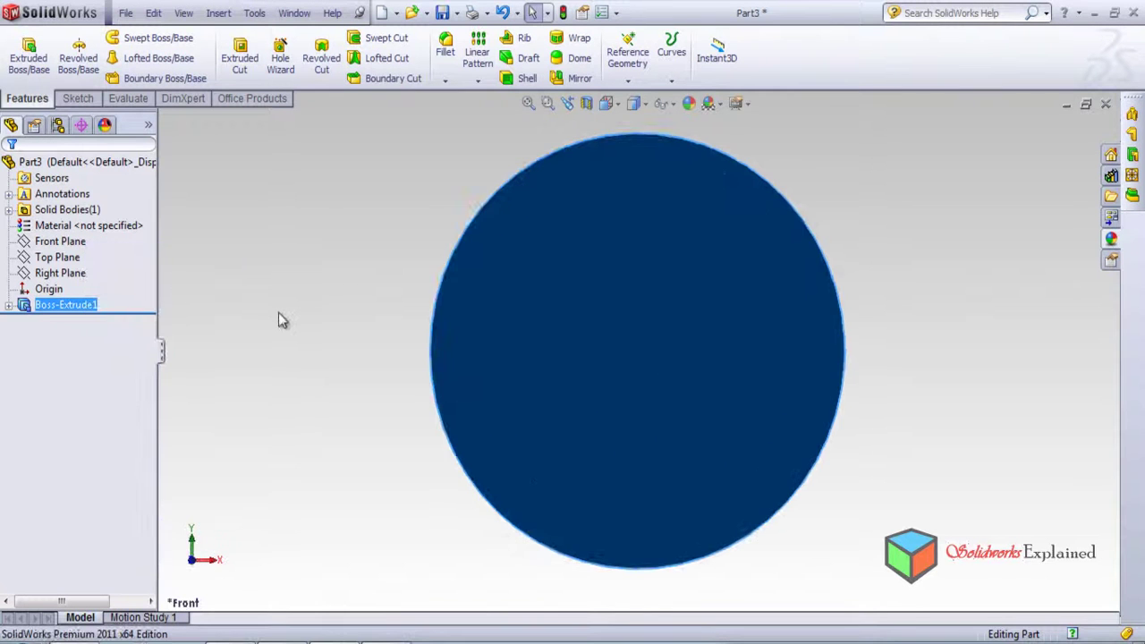
pyautogui.click(278, 312)
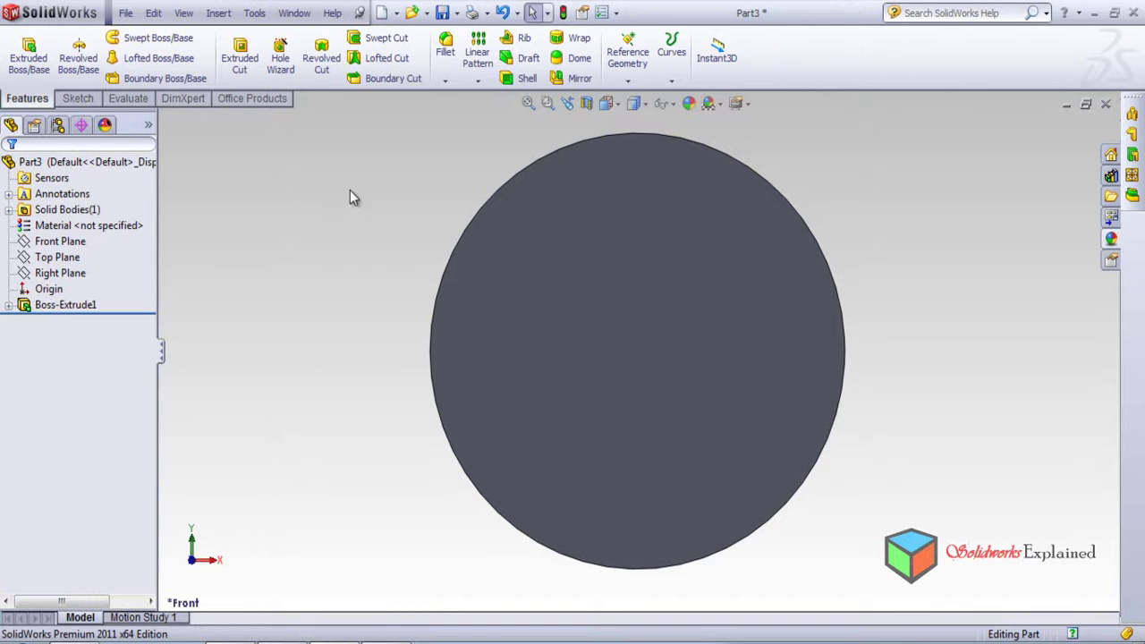
pyautogui.click(478, 81)
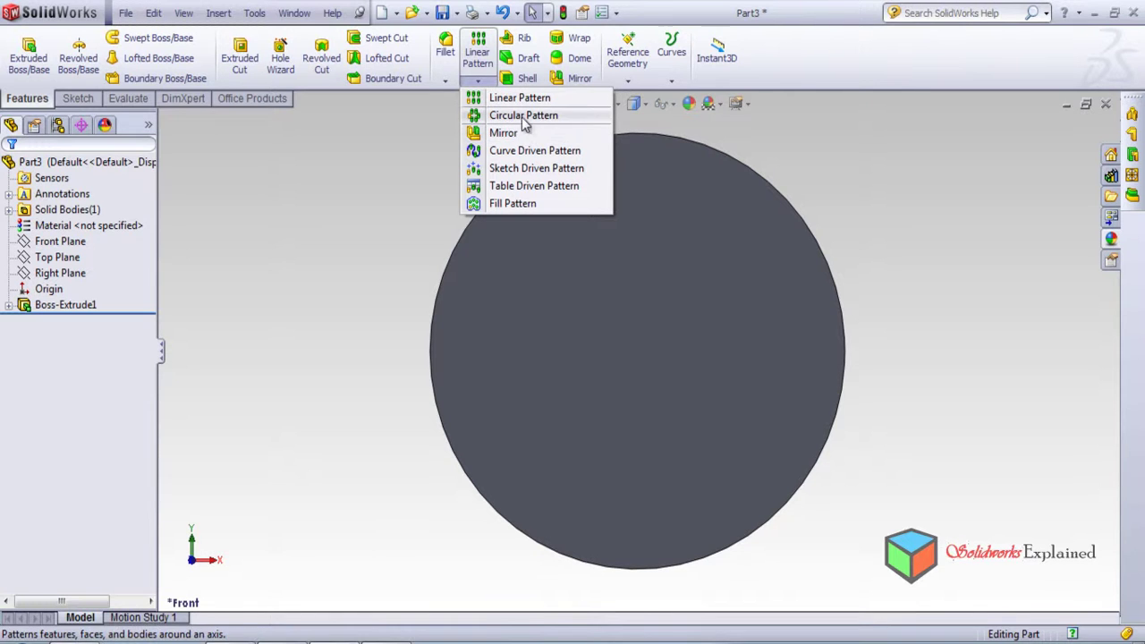
pyautogui.click(78, 99)
pyautogui.click(132, 40)
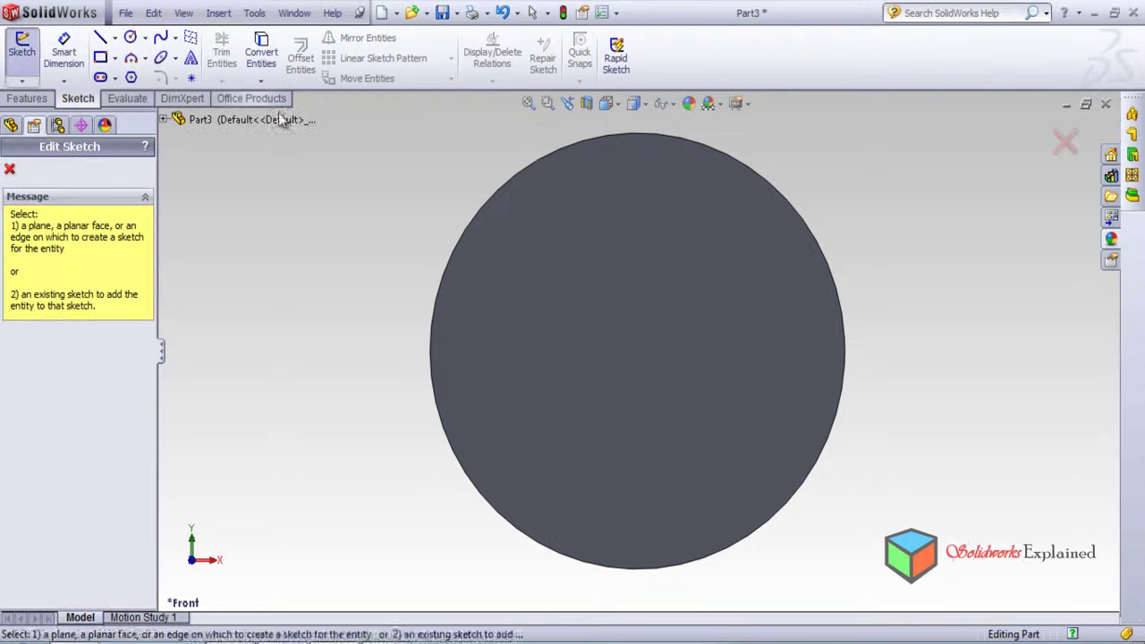
pyautogui.click(627, 191)
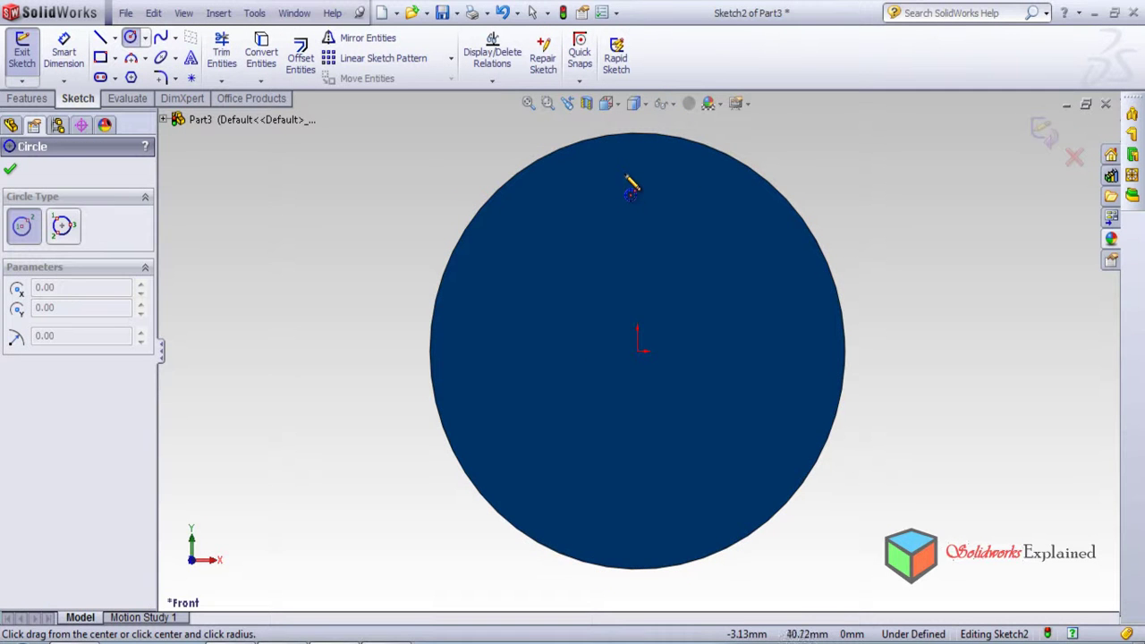
pyautogui.click(627, 172)
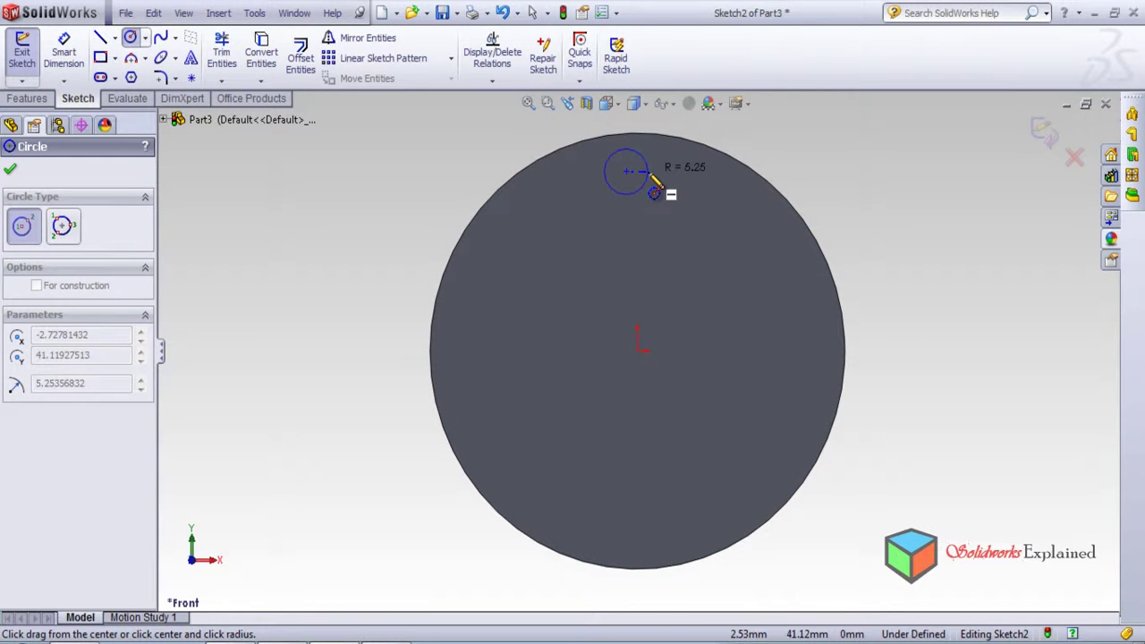
pyautogui.click(652, 178)
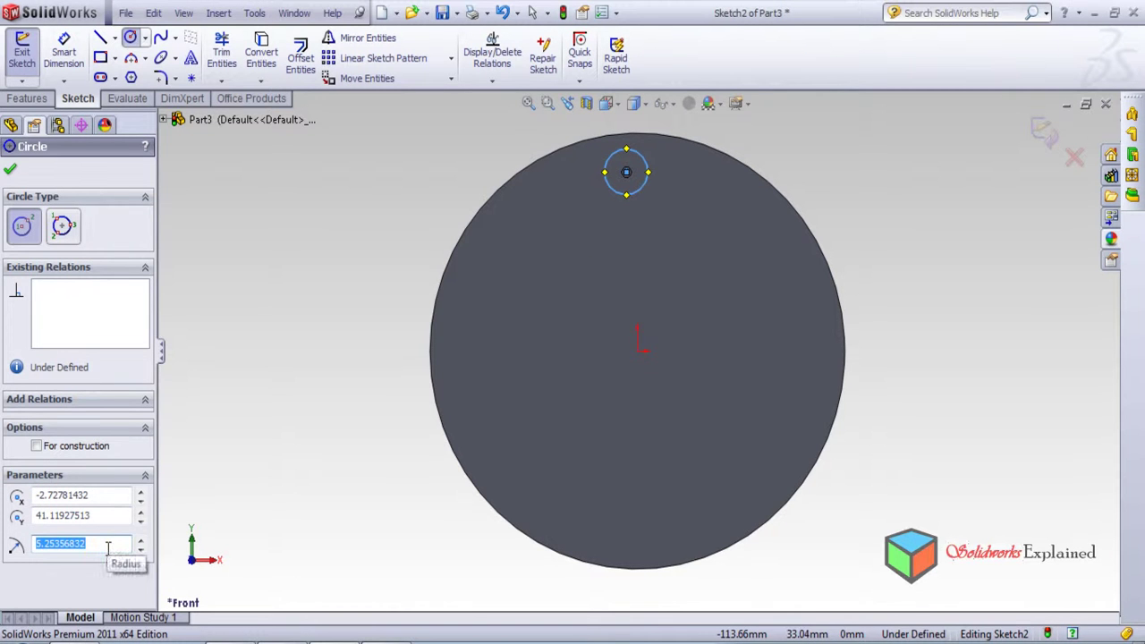
# Set the small circle's radius to 8 mm.
pyautogui.write('10')
pyautogui.press('Return')
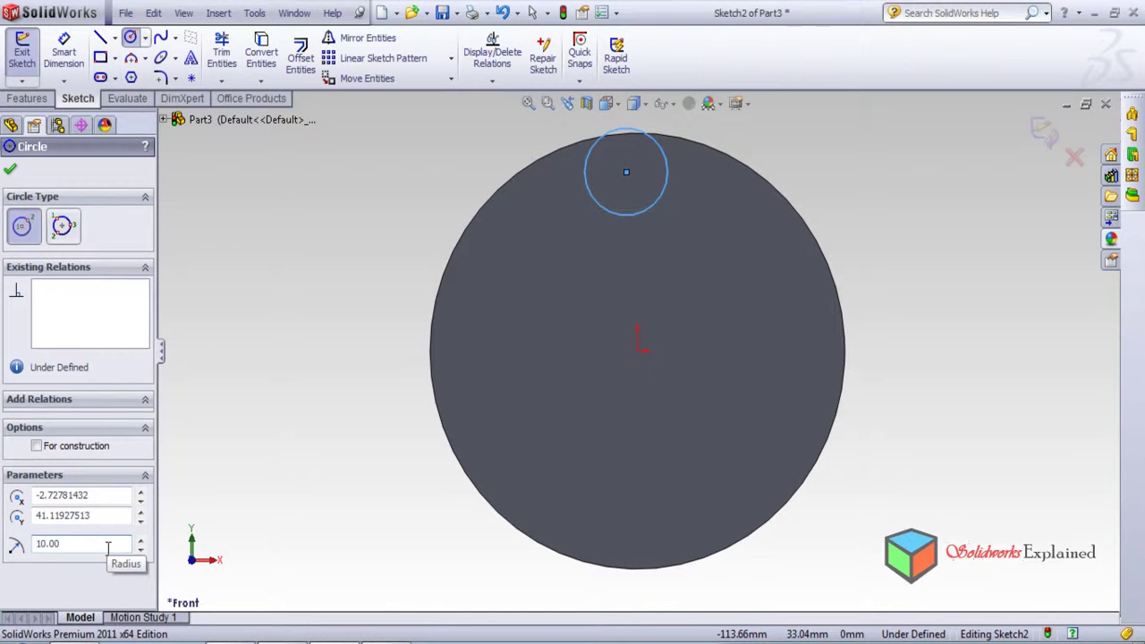
pyautogui.doubleClick(86, 547)
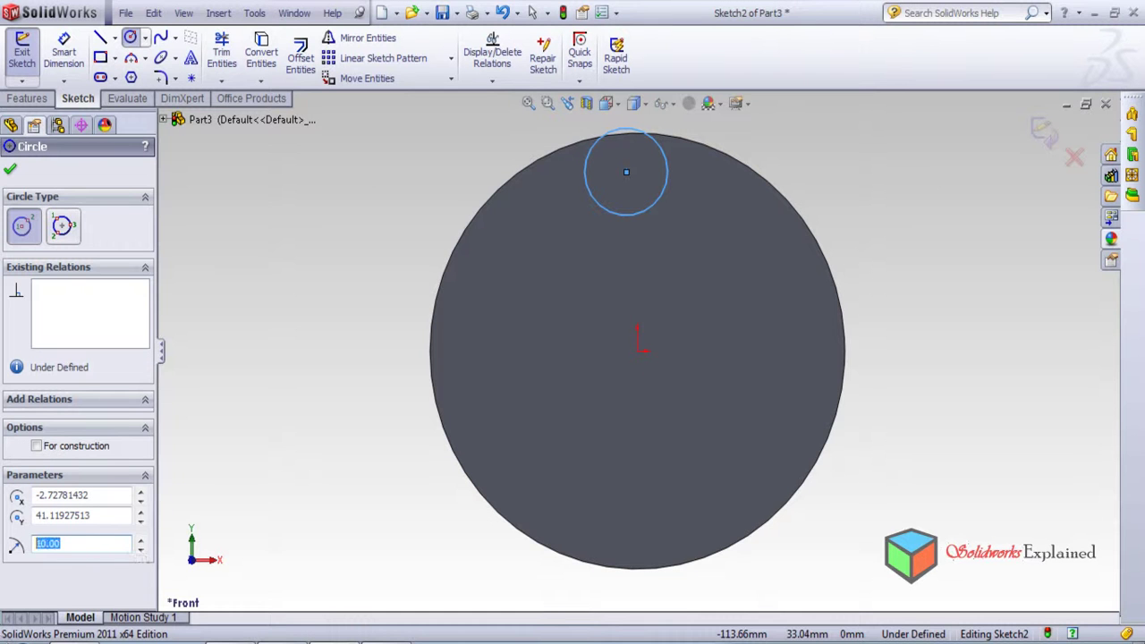
pyautogui.write('8')
pyautogui.press('Return')
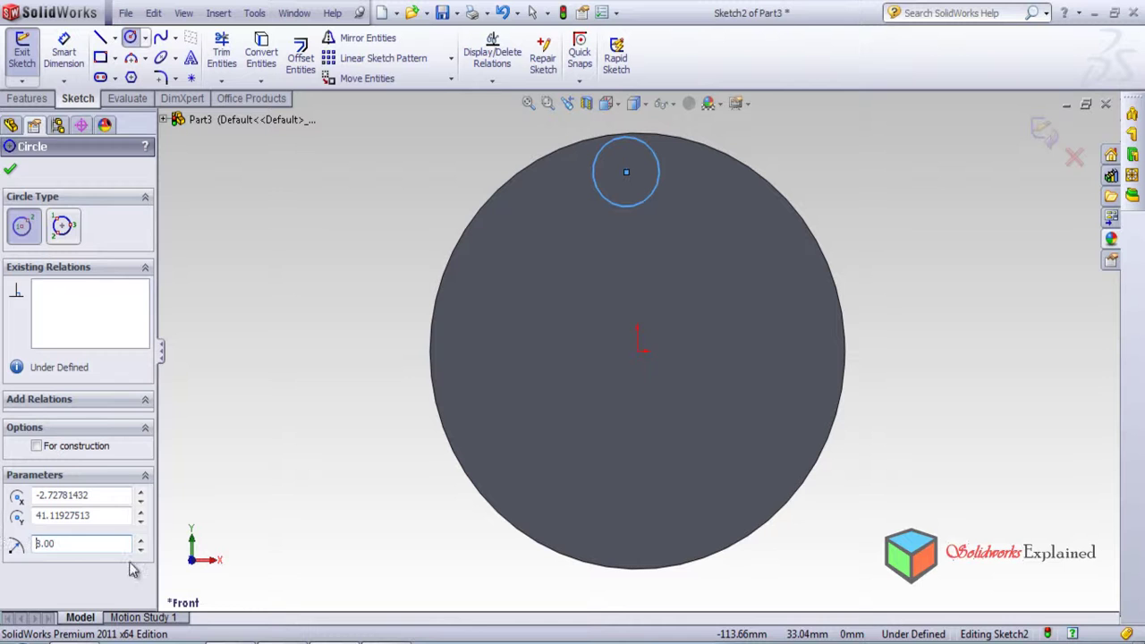
pyautogui.click(11, 170)
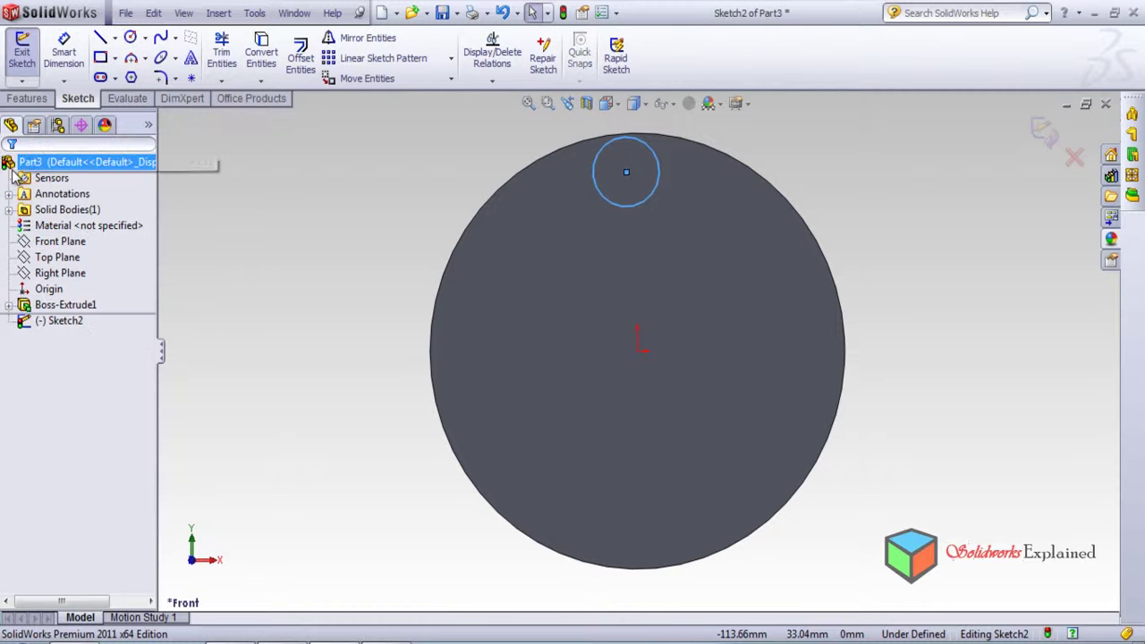
# Cut the small circle through the disc with an Extruded Cut using the Through All end condition.
pyautogui.click(36, 102)
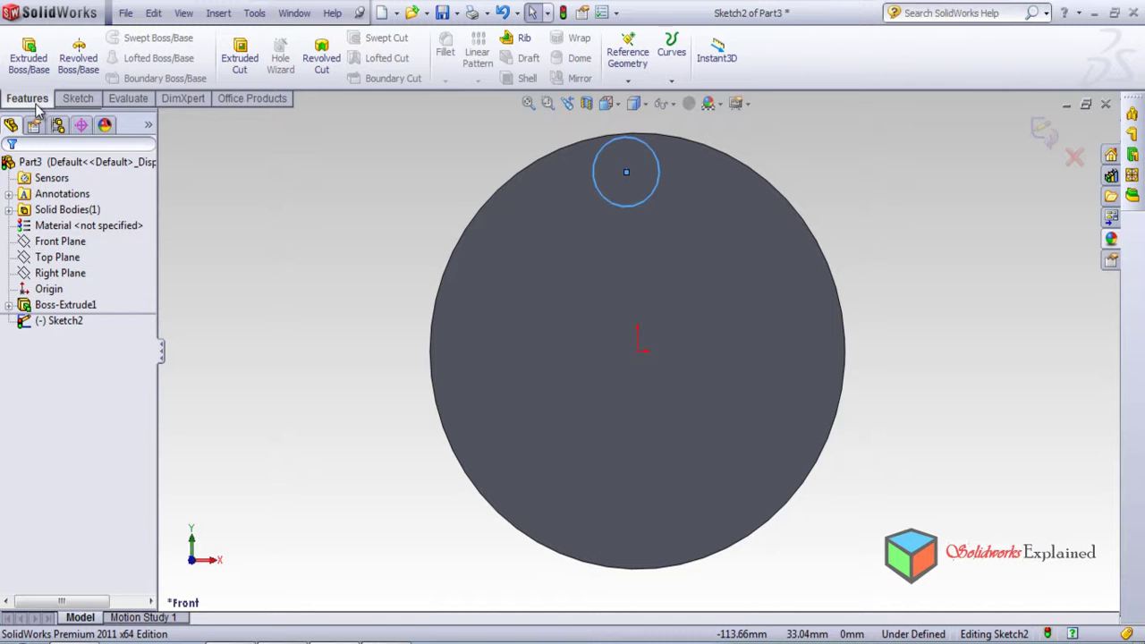
pyautogui.click(239, 60)
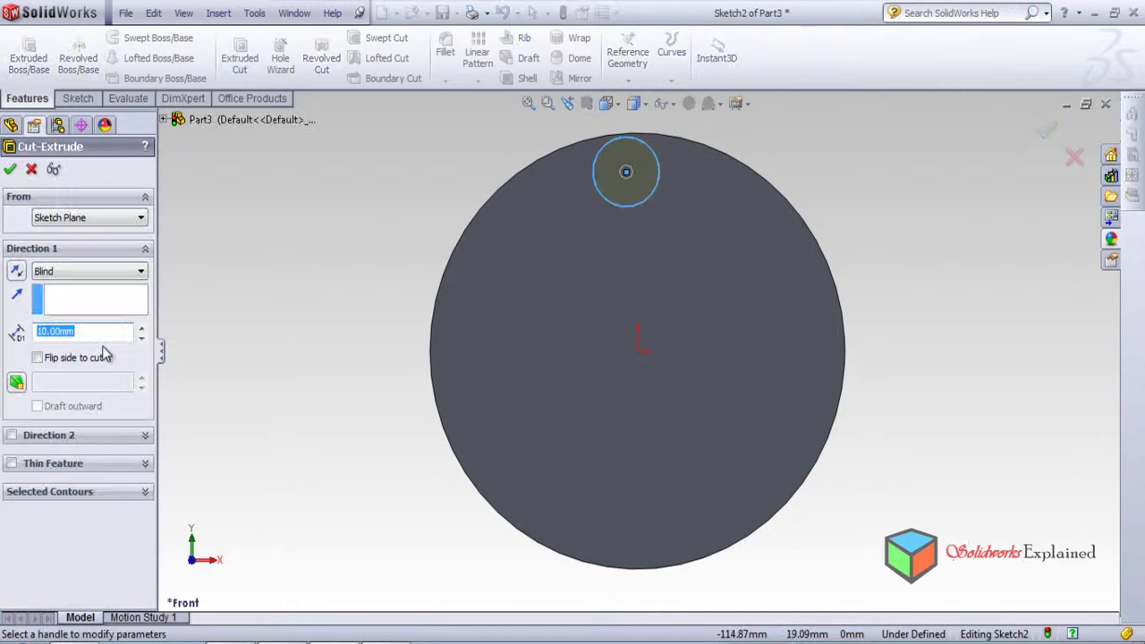
pyautogui.click(71, 274)
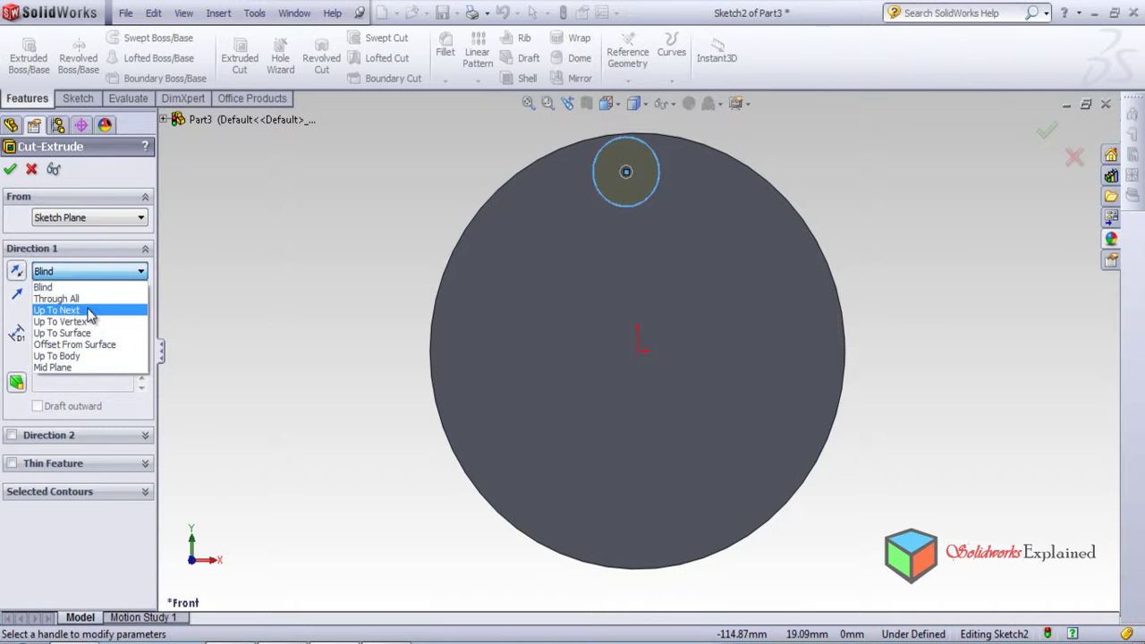
pyautogui.click(95, 307)
pyautogui.moveTo(308, 284); pyautogui.dragTo(362, 314, button='middle')
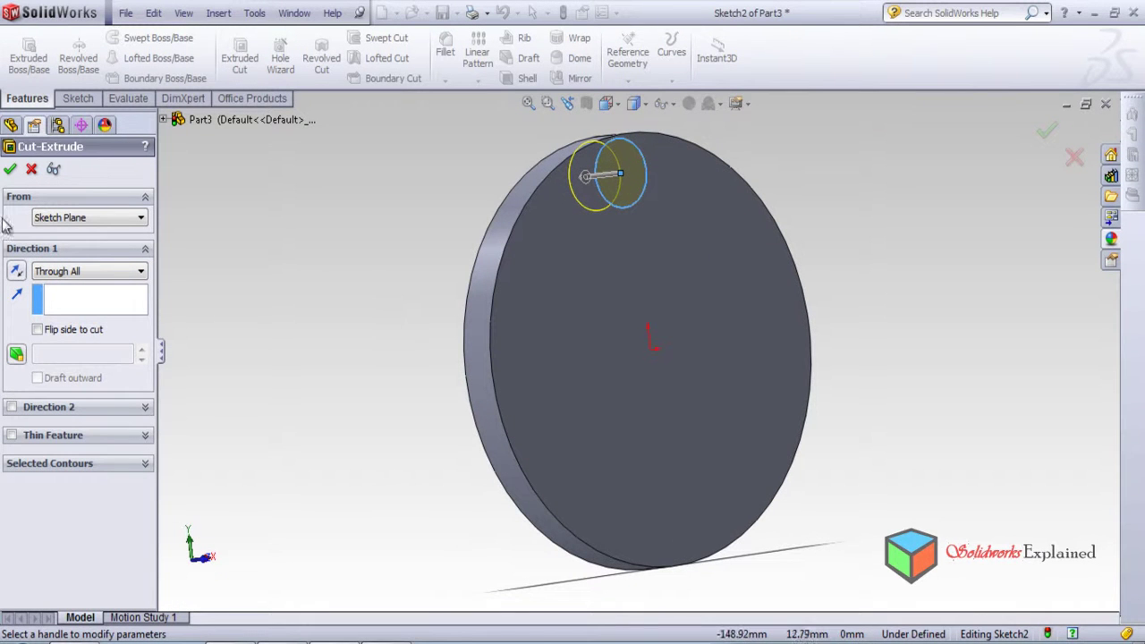
pyautogui.click(9, 171)
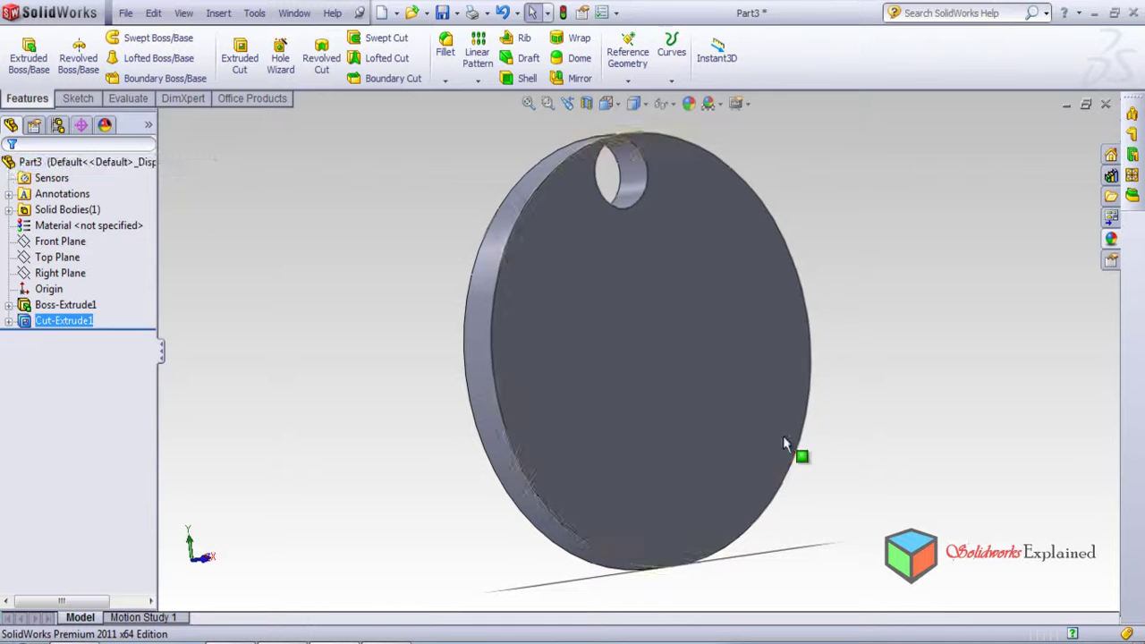
# Orient the view normal to the hole cut and start a Circular Pattern feature.
pyautogui.rightClick(86, 326)
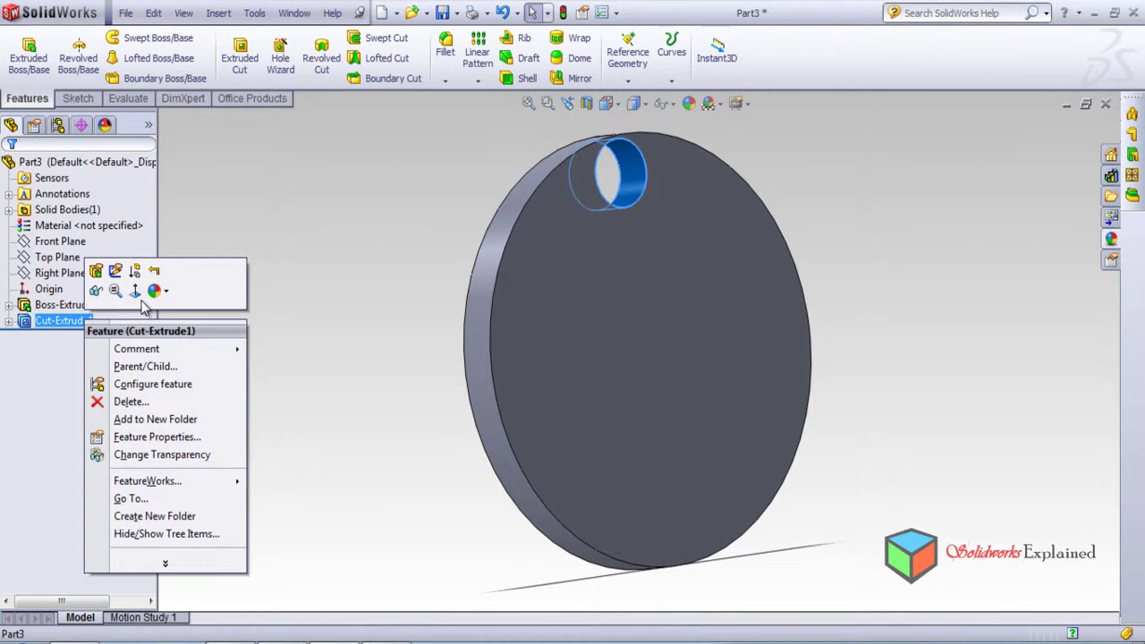
pyautogui.click(136, 295)
pyautogui.click(365, 228)
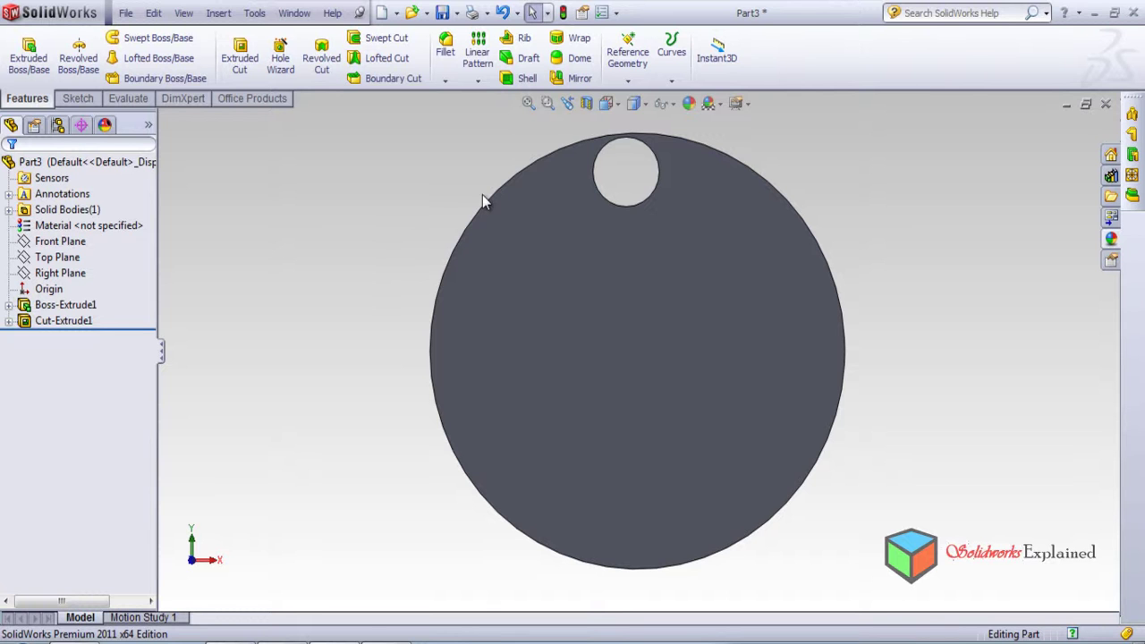
pyautogui.click(478, 80)
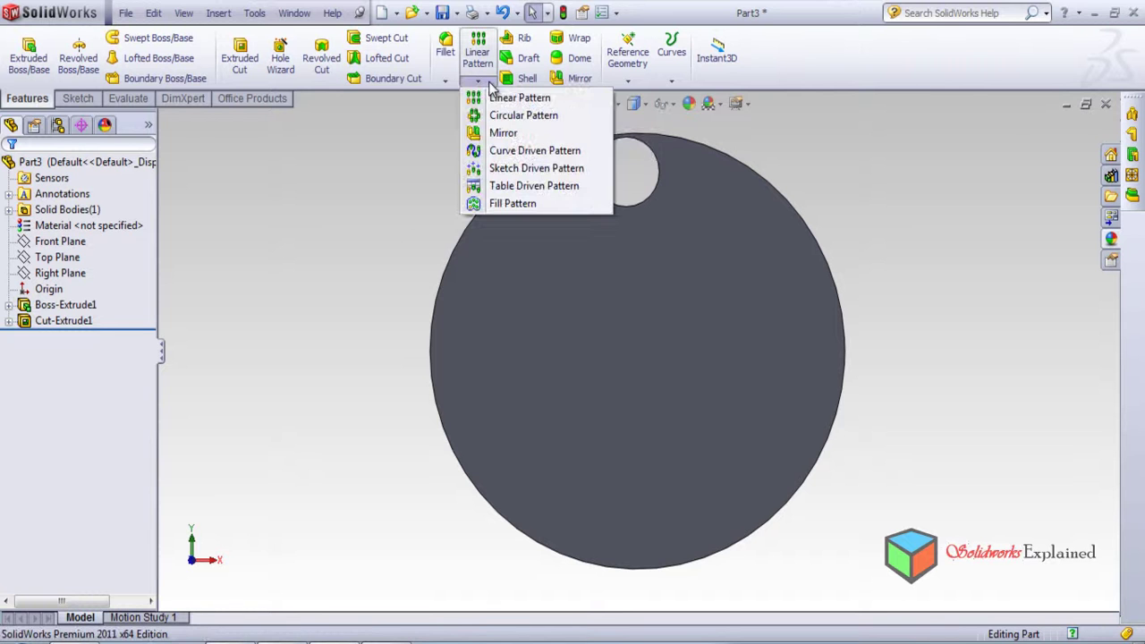
pyautogui.click(491, 121)
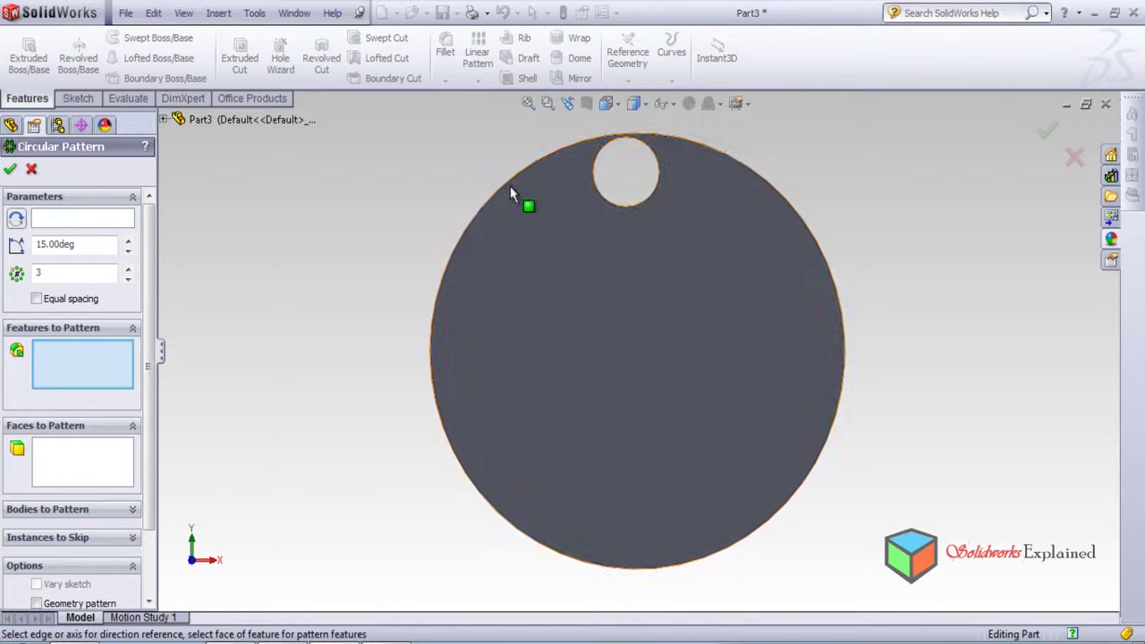
pyautogui.scroll(-4, 530, 125)
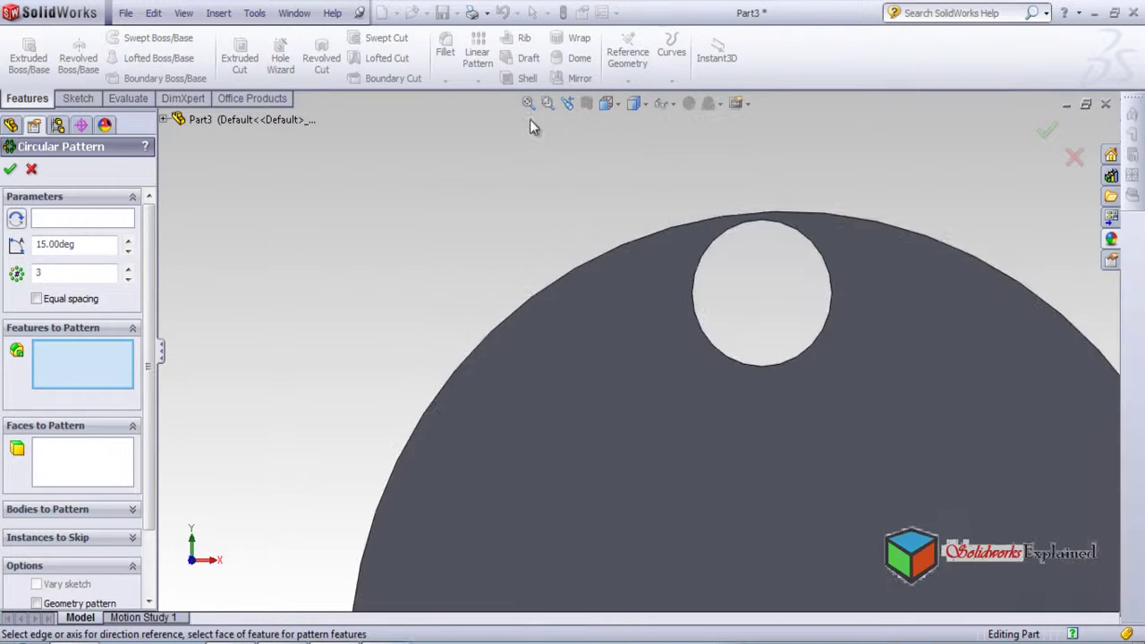
pyautogui.scroll(-3, 653, 197)
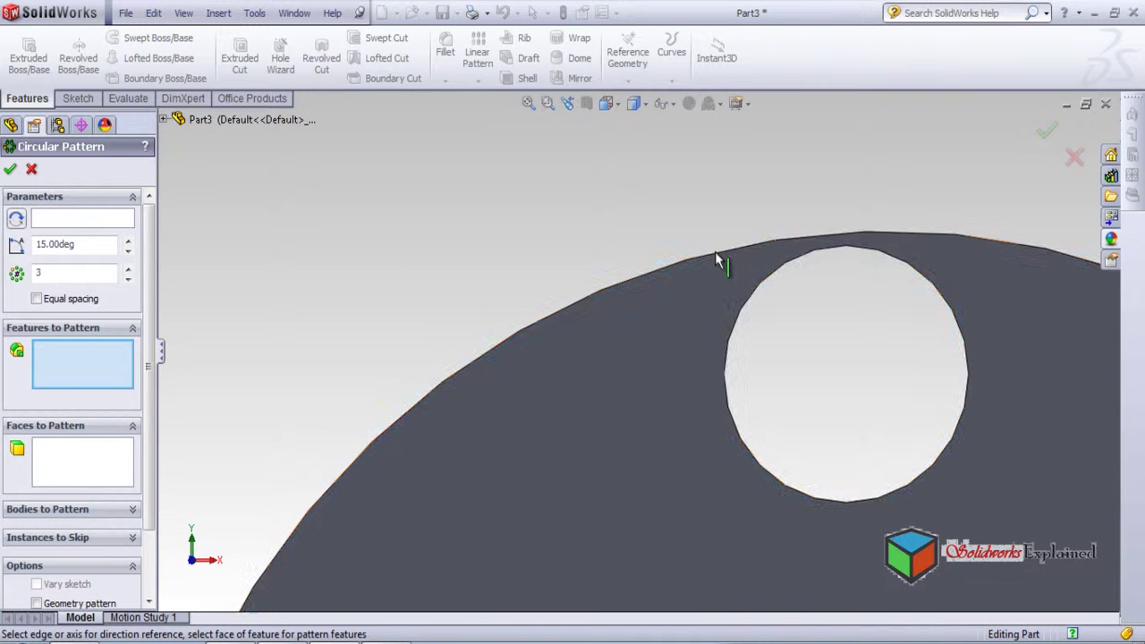
pyautogui.scroll(-3, 653, 257)
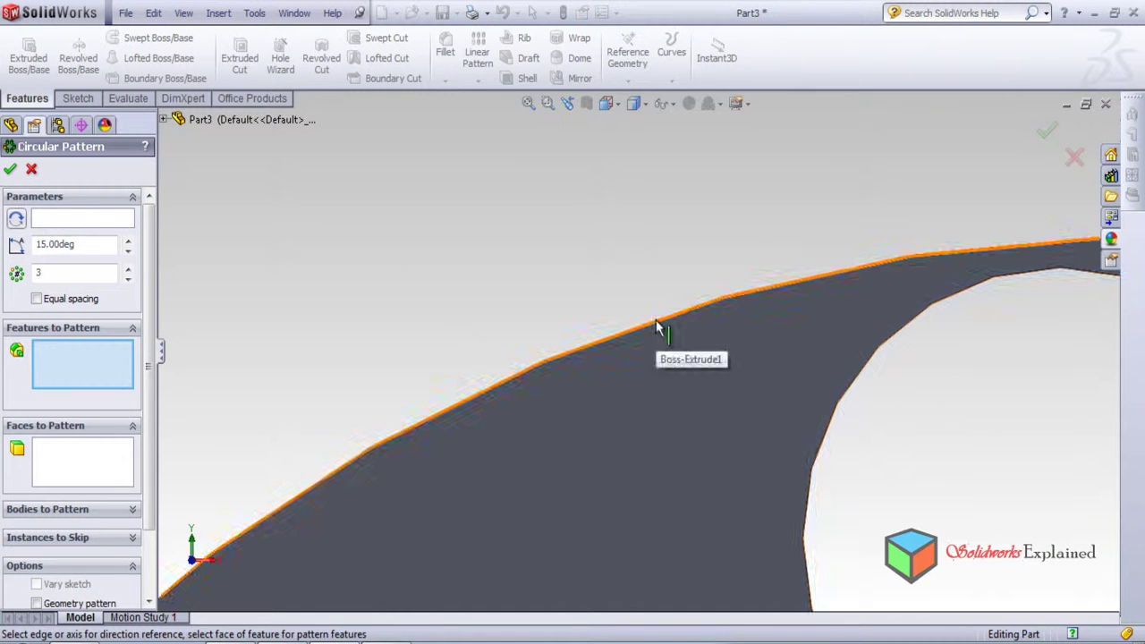
pyautogui.scroll(4, 655, 327)
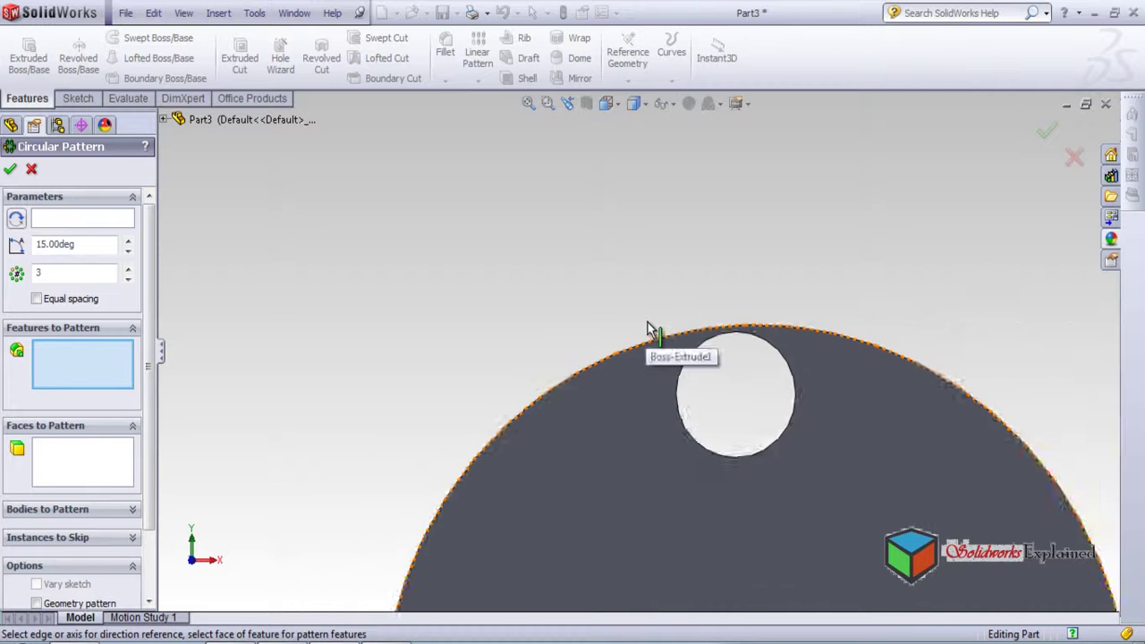
pyautogui.scroll(5, 653, 332)
pyautogui.scroll(-2, 677, 348)
pyautogui.scroll(2, 679, 416)
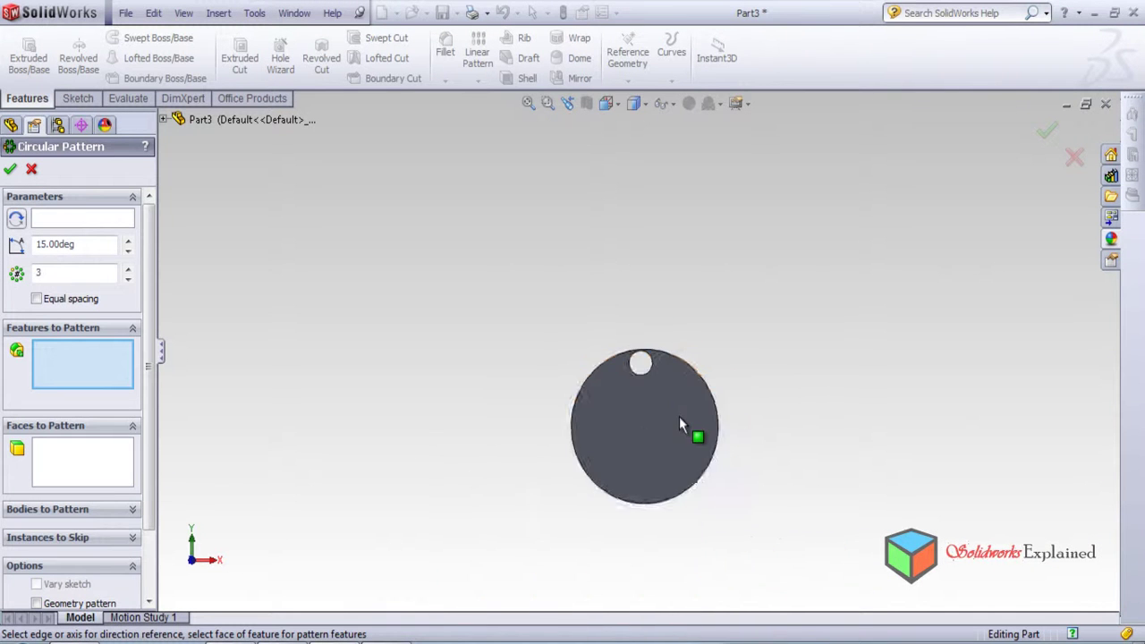
pyautogui.scroll(2, 679, 416)
pyautogui.scroll(-5, 668, 378)
pyautogui.scroll(2, 572, 439)
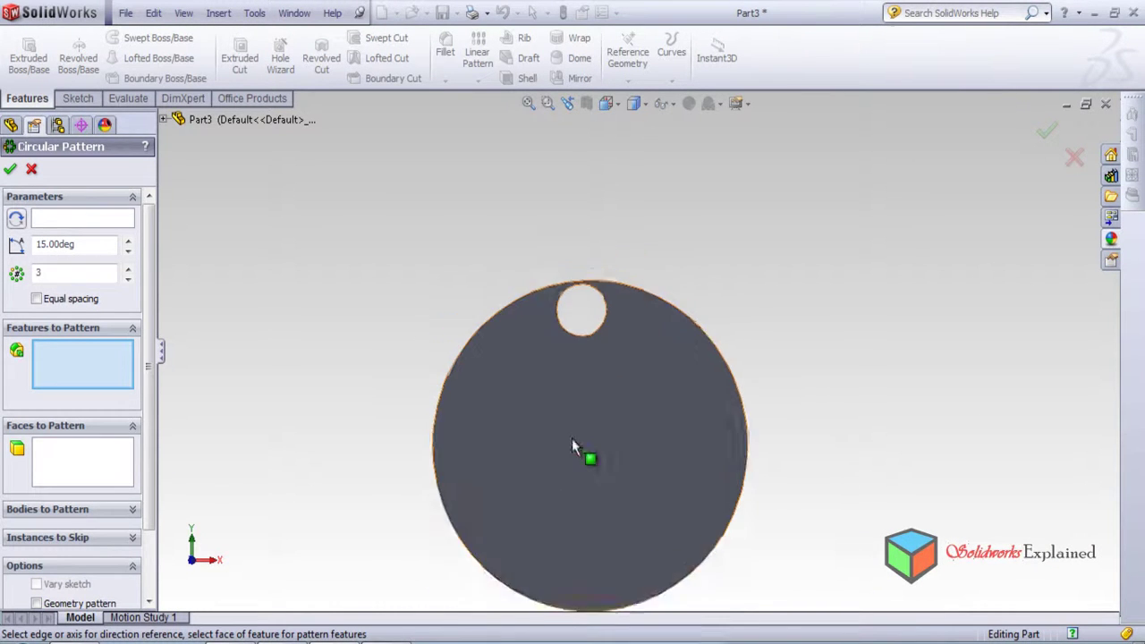
pyautogui.scroll(-3, 572, 438)
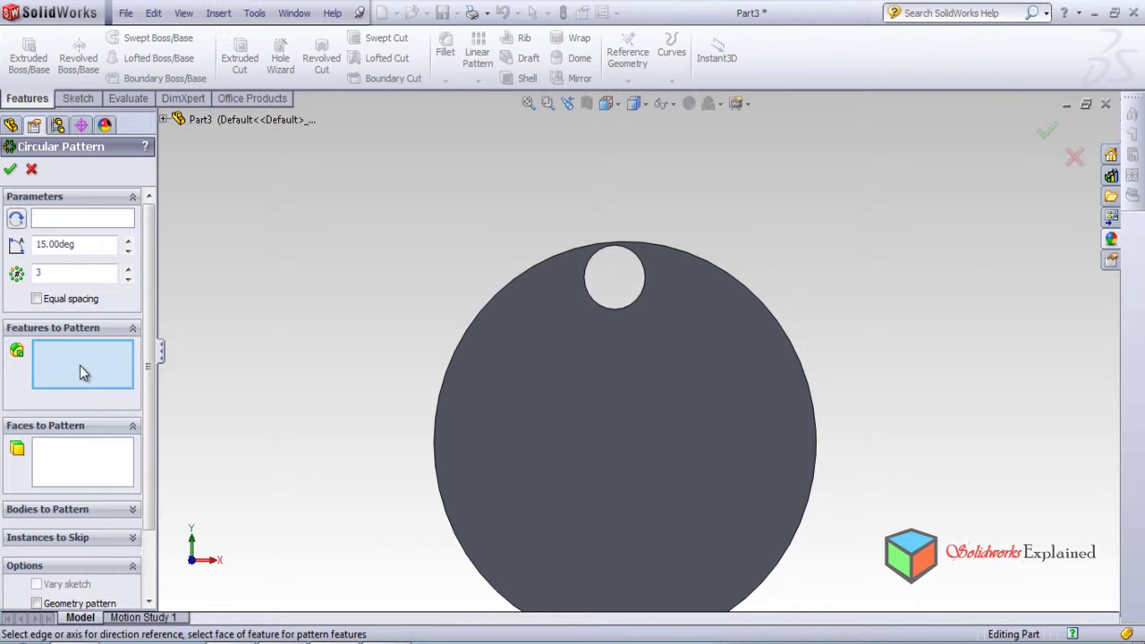
# Choose the hole cut Cut-Extrude1 as the feature to pattern and the disc's outer circular edge as the pattern axis.
pyautogui.click(165, 120)
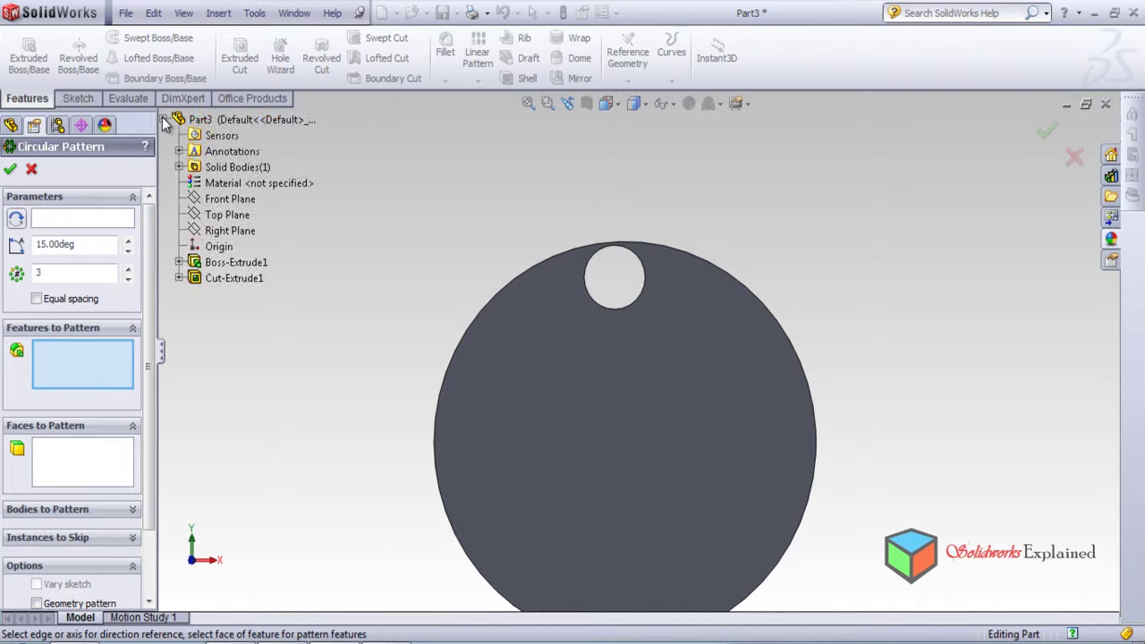
pyautogui.click(230, 278)
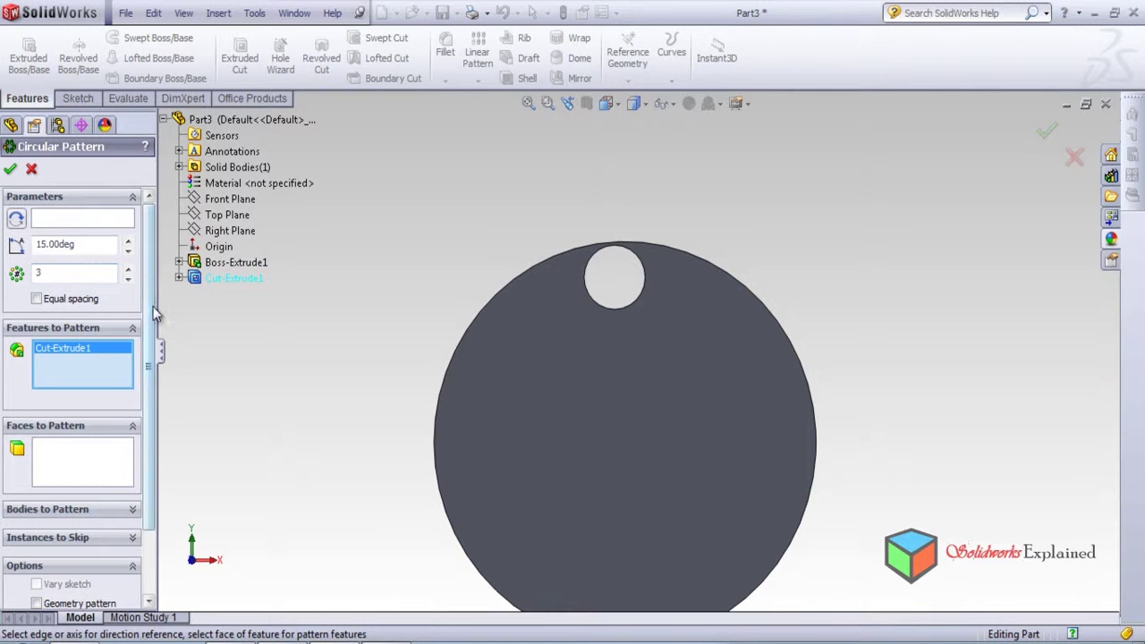
pyautogui.click(83, 220)
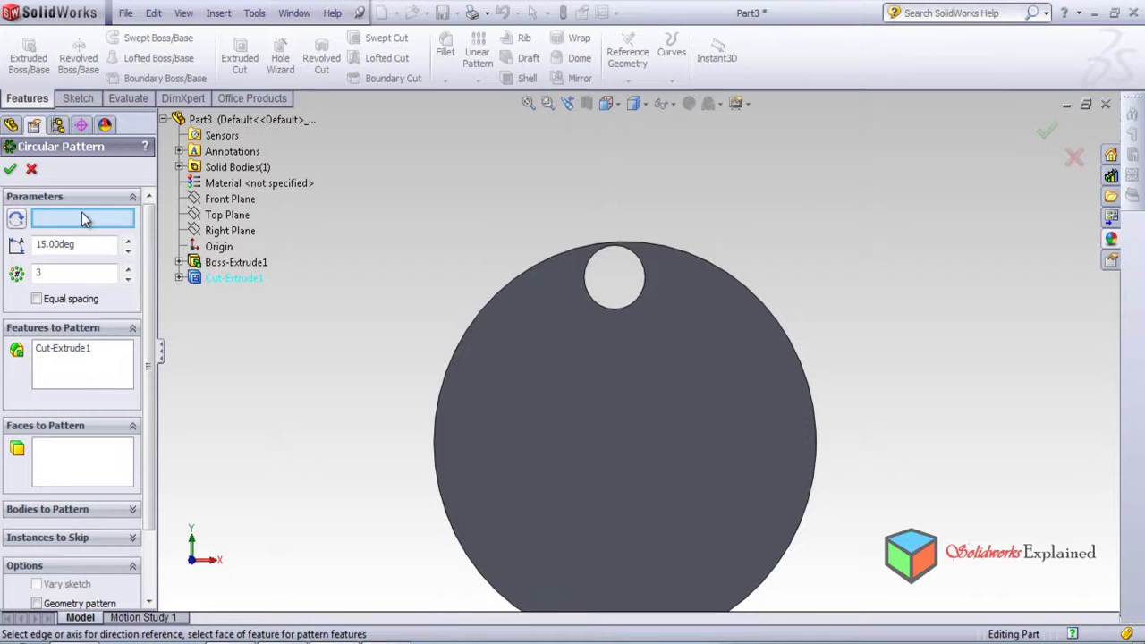
pyautogui.click(528, 280)
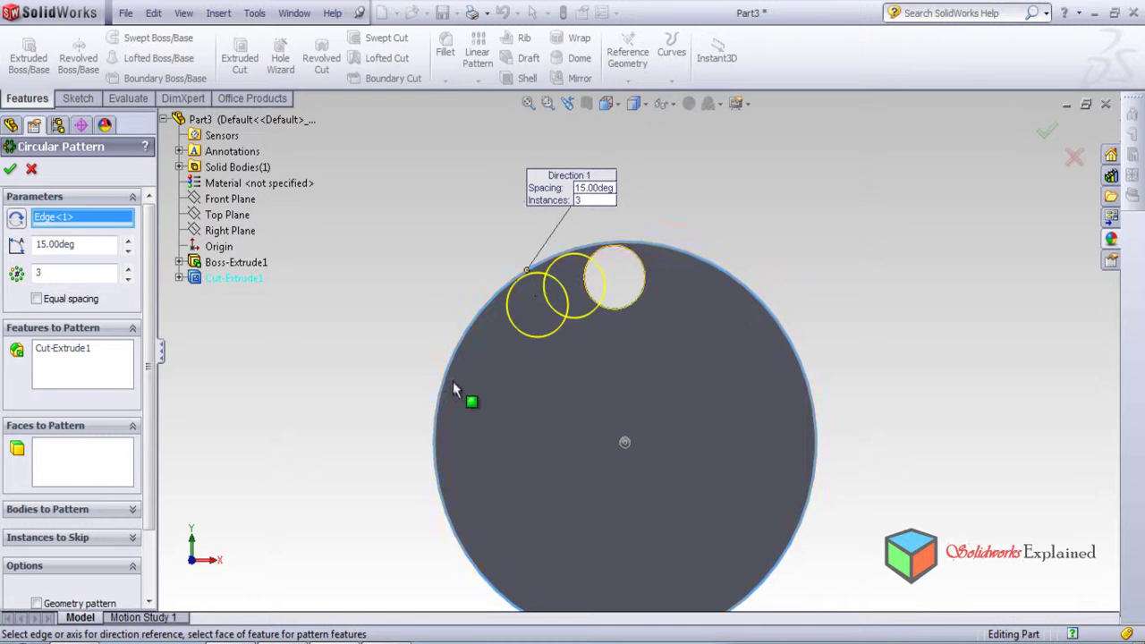
pyautogui.scroll(-2, 699, 391)
pyautogui.scroll(1, 700, 398)
pyautogui.scroll(-1, 687, 403)
pyautogui.scroll(1, 682, 414)
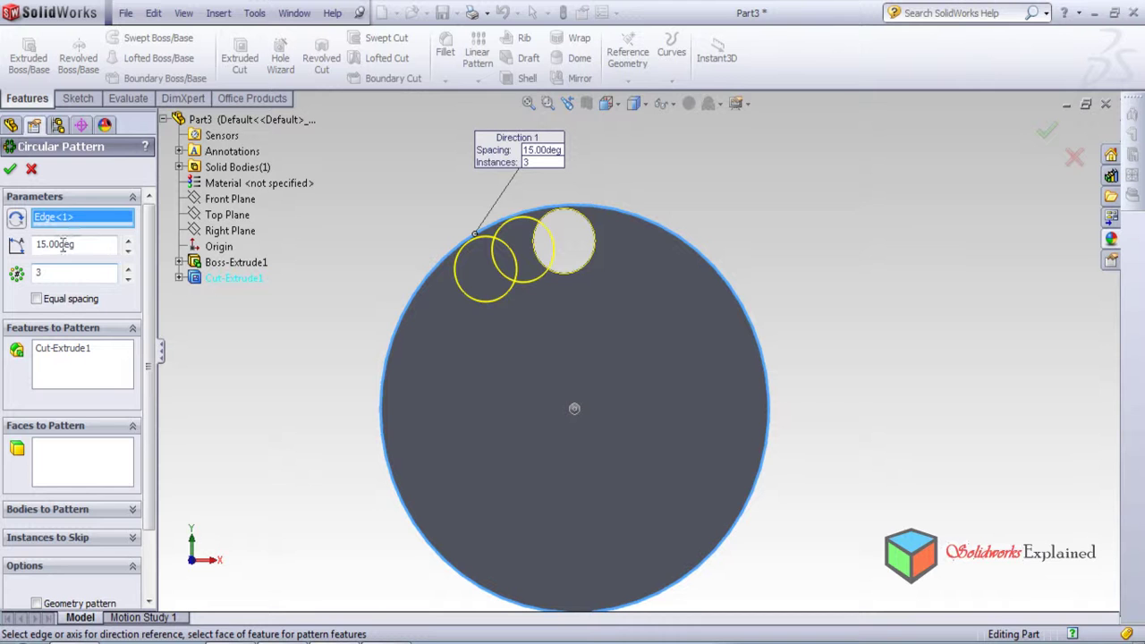
# Increase the circular pattern's angular spacing to 32 degrees and set the number of instances to 10.
pyautogui.click(128, 240)
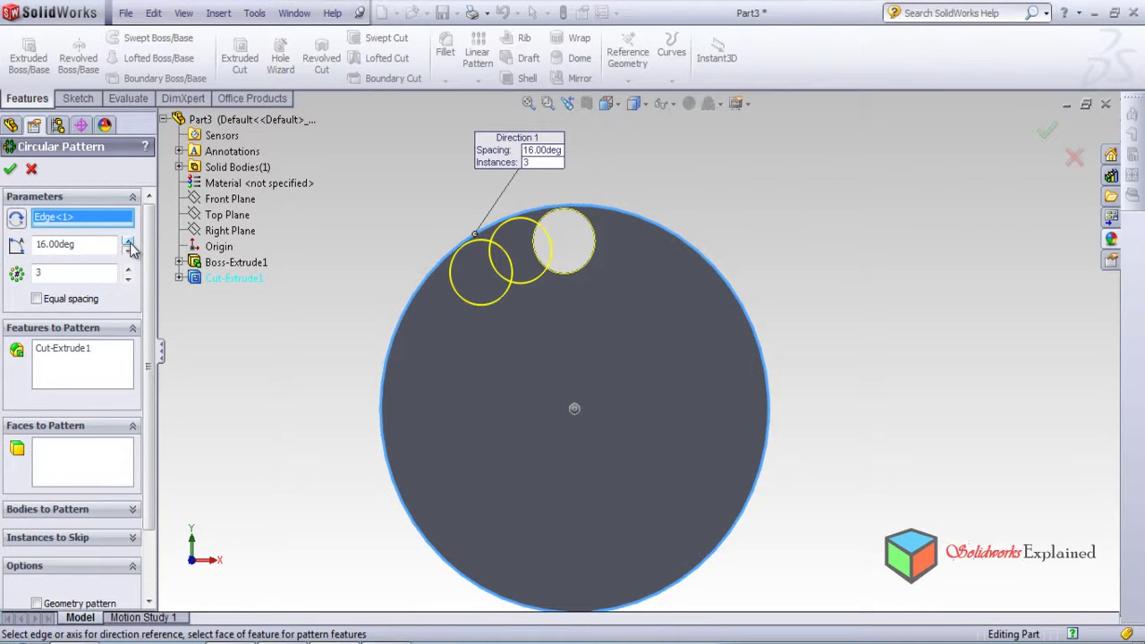
pyautogui.click(128, 240)
pyautogui.click(128, 242)
pyautogui.click(128, 242)
pyautogui.click(128, 241)
pyautogui.click(128, 242)
pyautogui.click(130, 243)
pyautogui.click(129, 243)
pyautogui.click(130, 243)
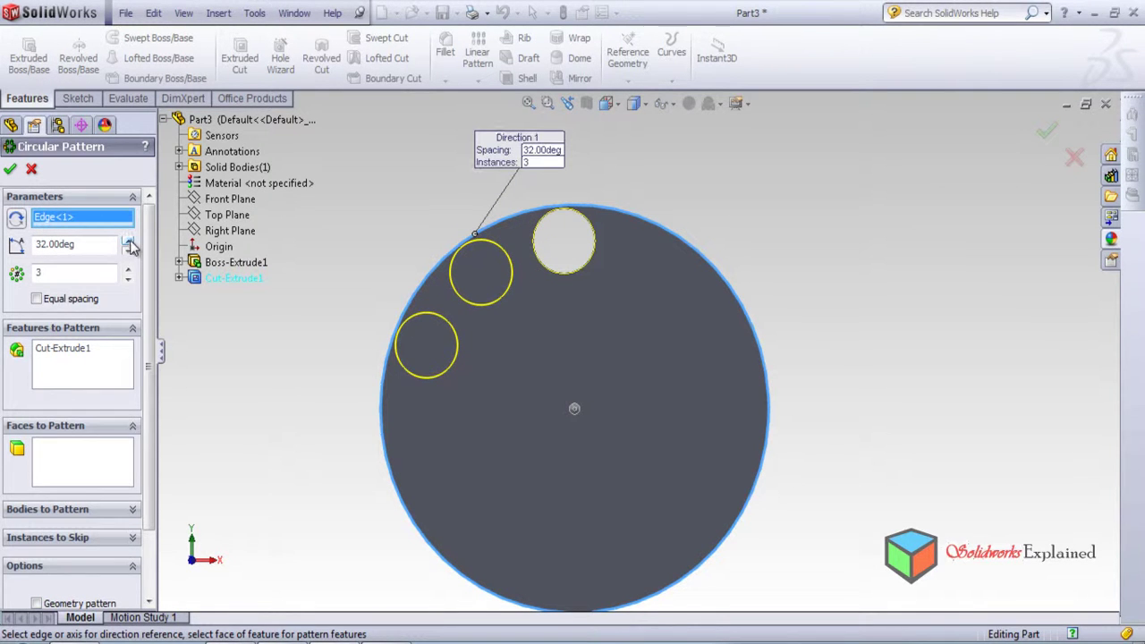
pyautogui.doubleClick(111, 273)
pyautogui.write('10')
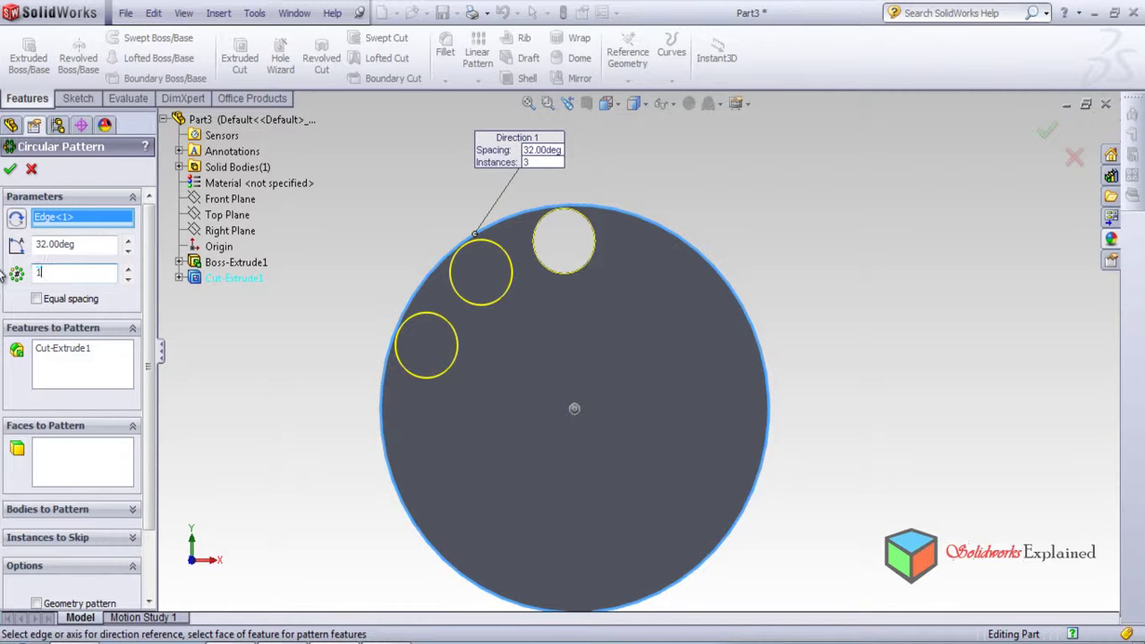
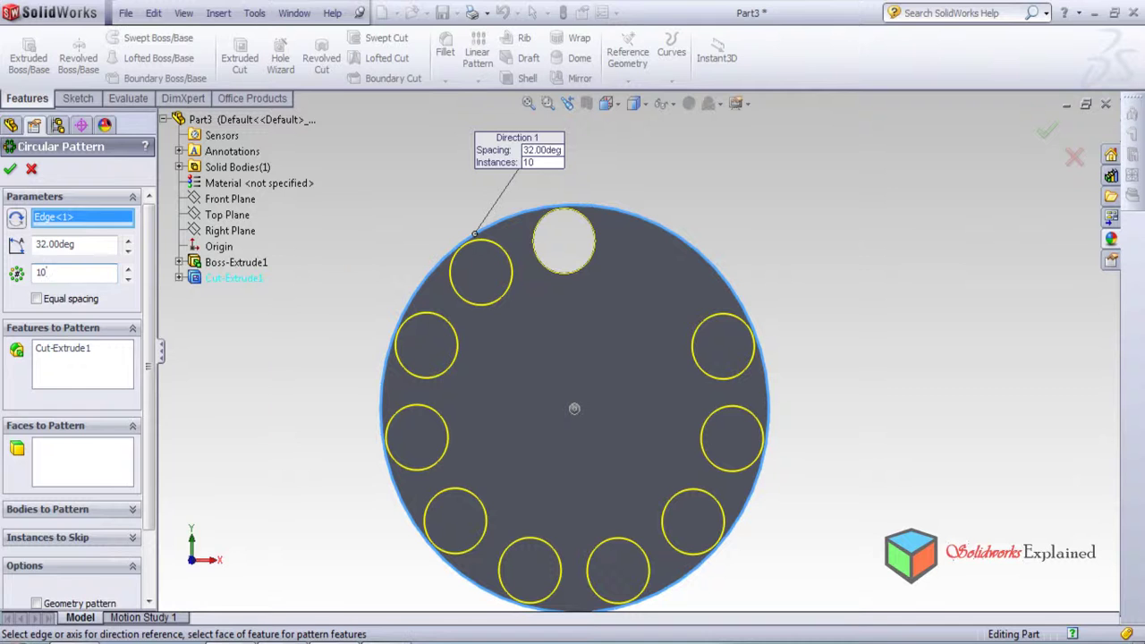
# Set the circular pattern's angular spacing to 60 degrees and the number of instances to 8.
pyautogui.press('Escape')
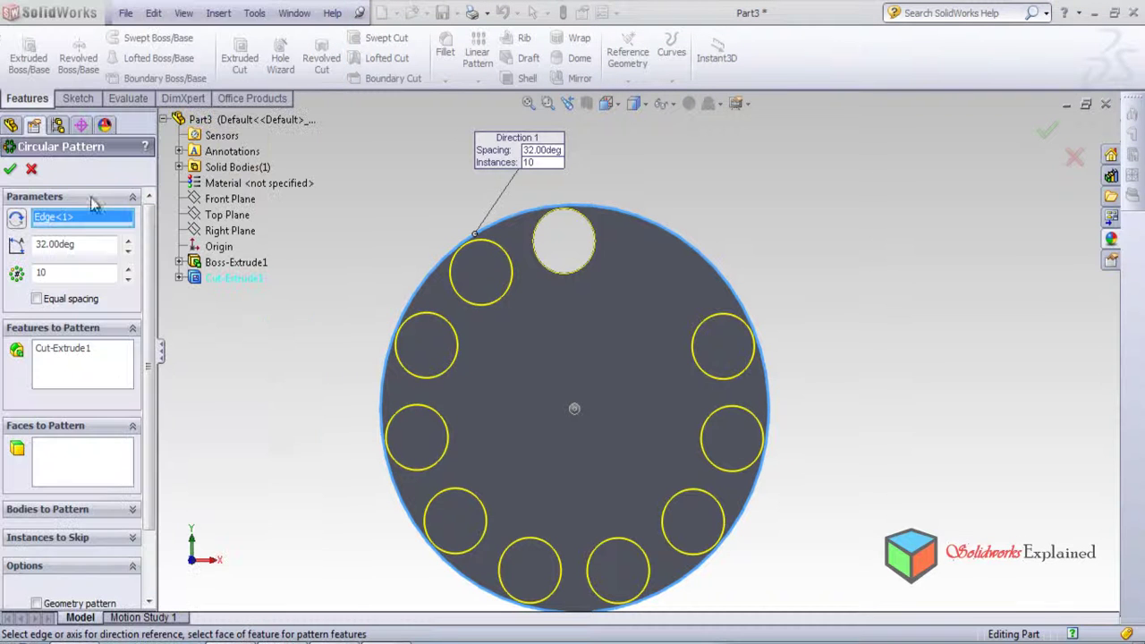
pyautogui.moveTo(937, 331); pyautogui.dragTo(939, 256)
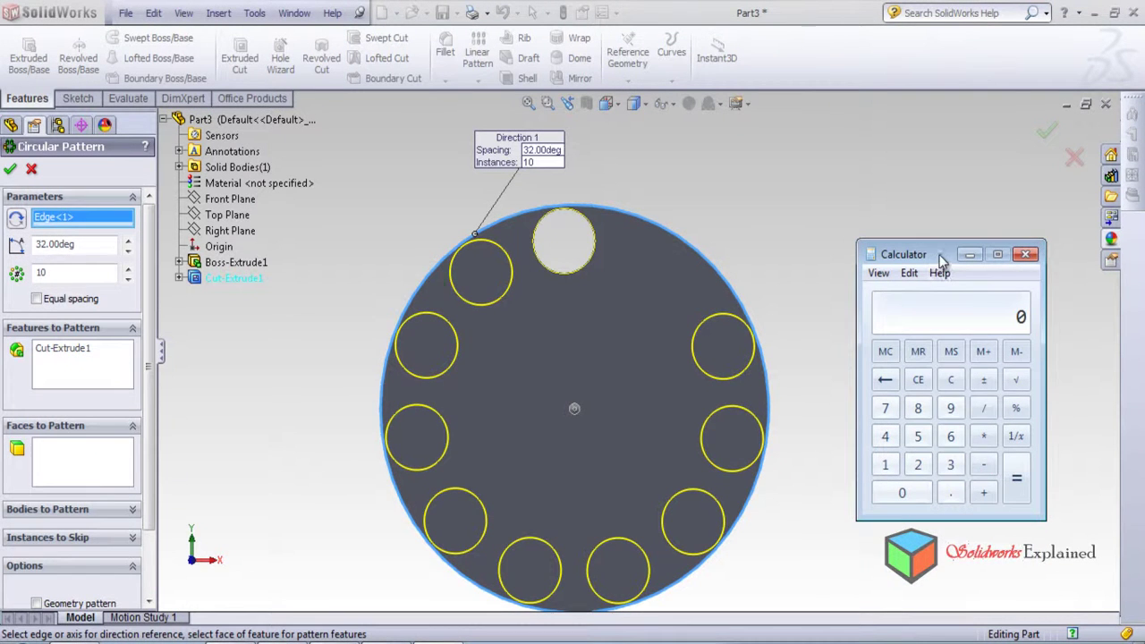
pyautogui.doubleClick(101, 241)
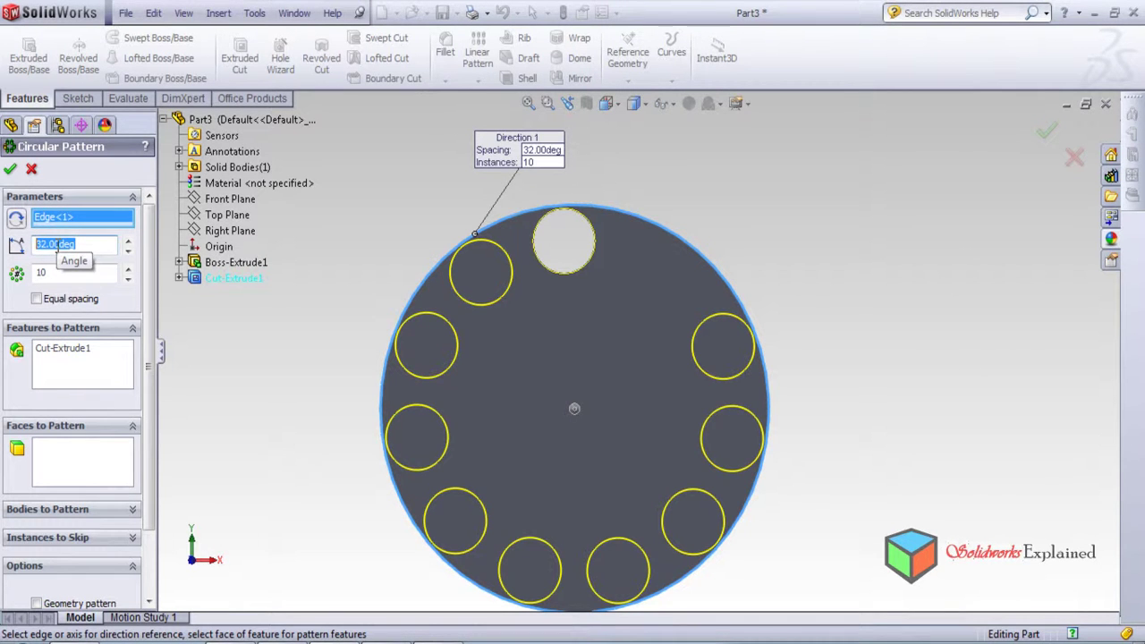
pyautogui.write('60')
pyautogui.press('Return')
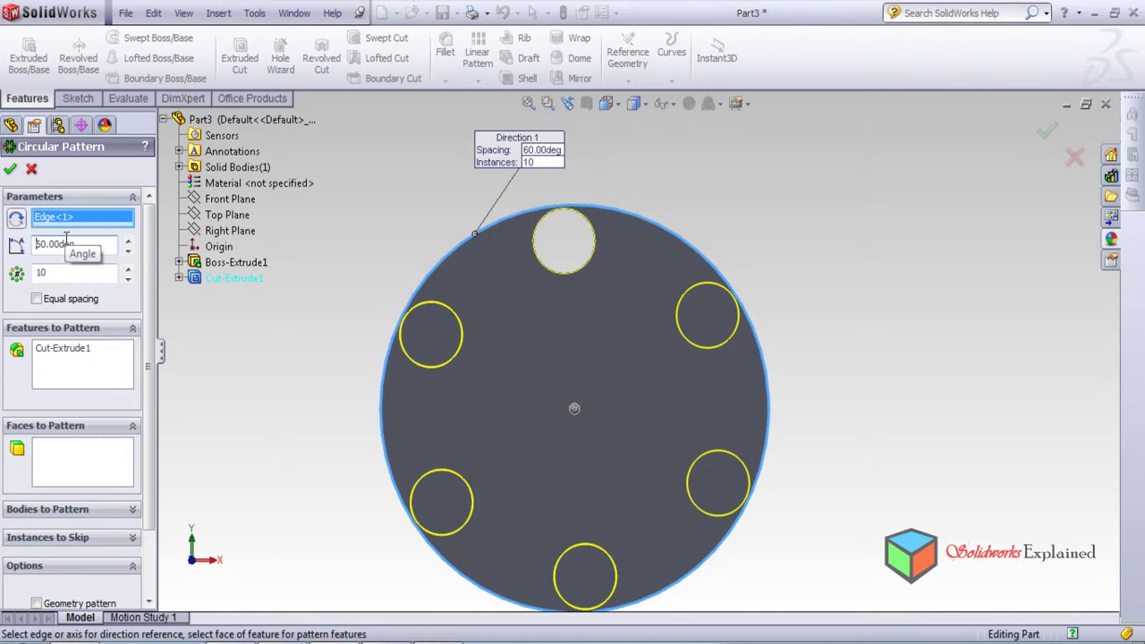
pyautogui.click(57, 276)
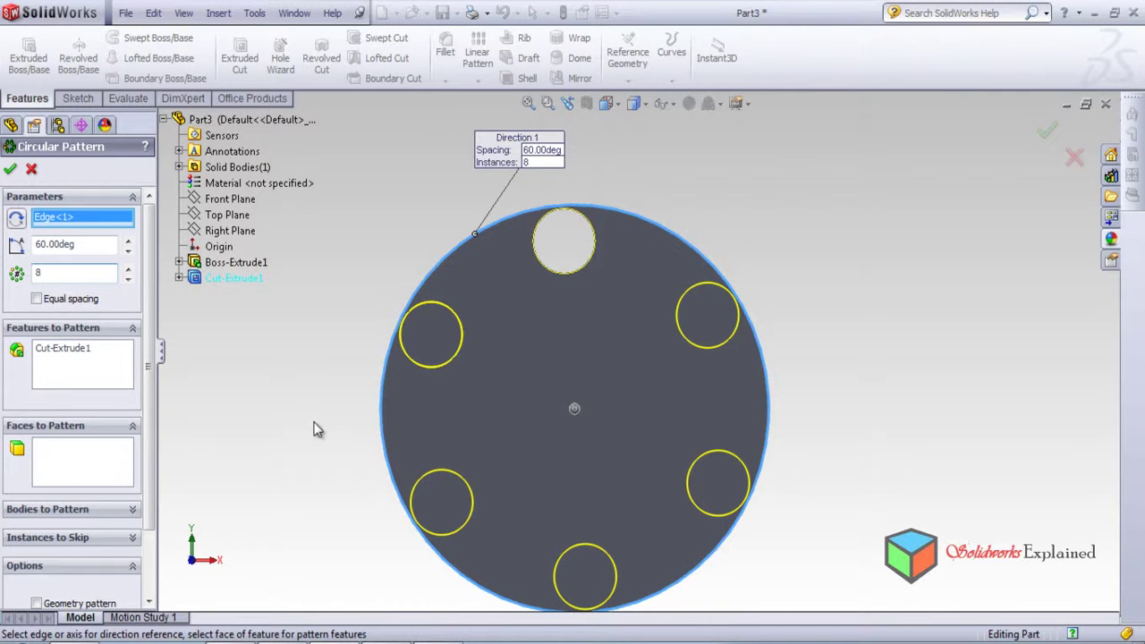
pyautogui.keyDown('ctrl'); pyautogui.moveTo(346, 411); pyautogui.dragTo(416, 421, button='middle'); pyautogui.keyUp('ctrl')
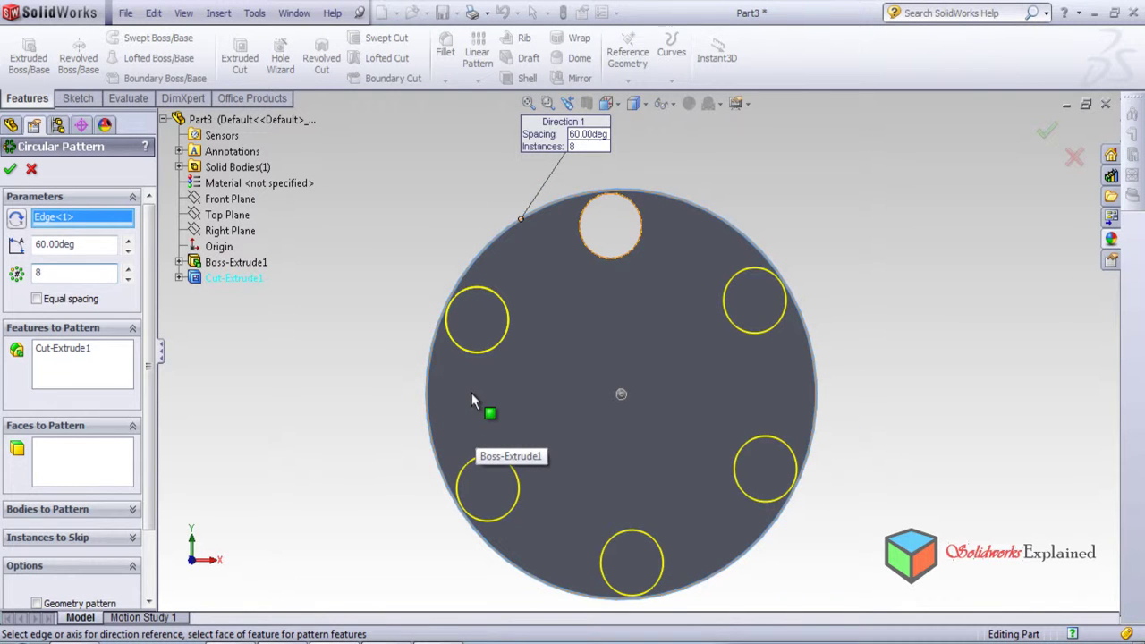
# Switch to Calculator and divide 360 by the 60-degree spacing to check how many holes fit around the disc.
pyautogui.press('XF86Calculator')
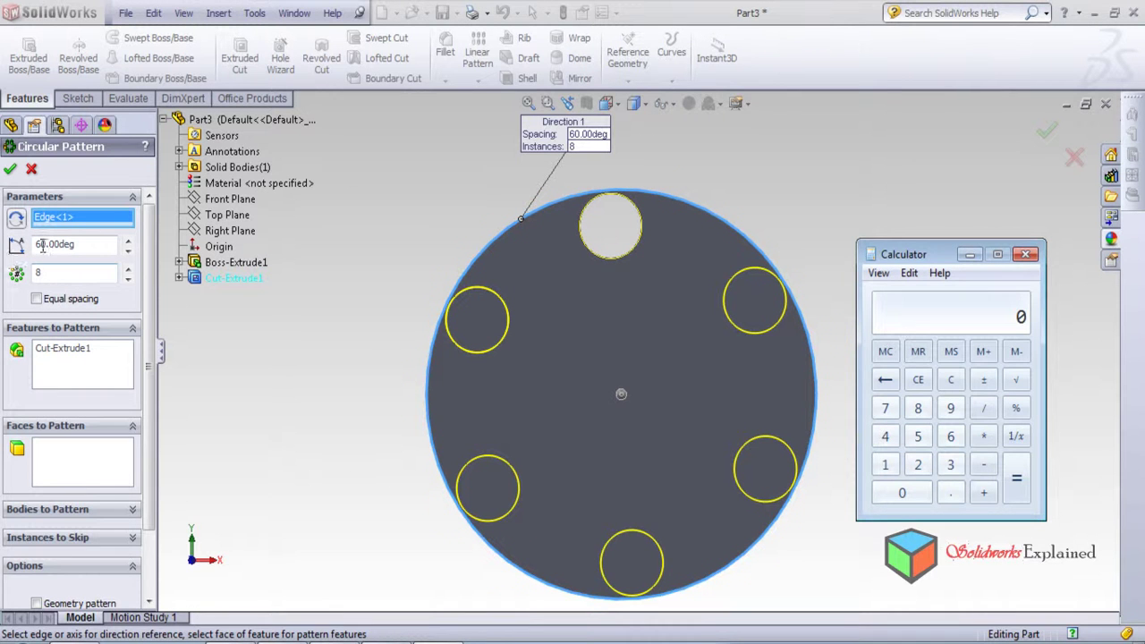
pyautogui.click(83, 245)
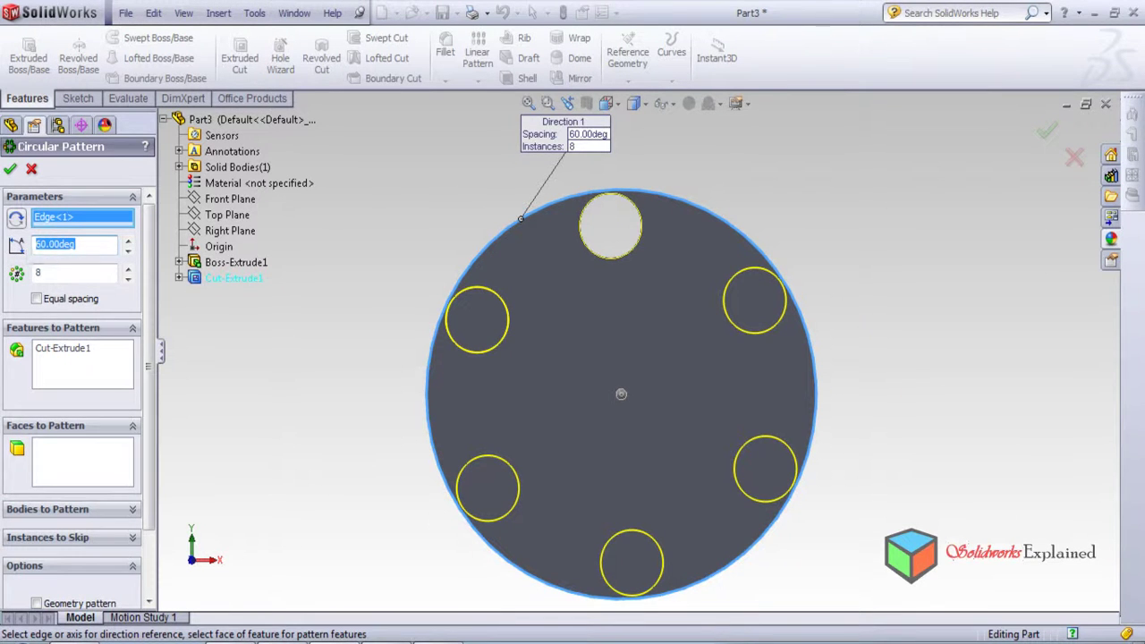
pyautogui.hotkey('alt', 'Tab')
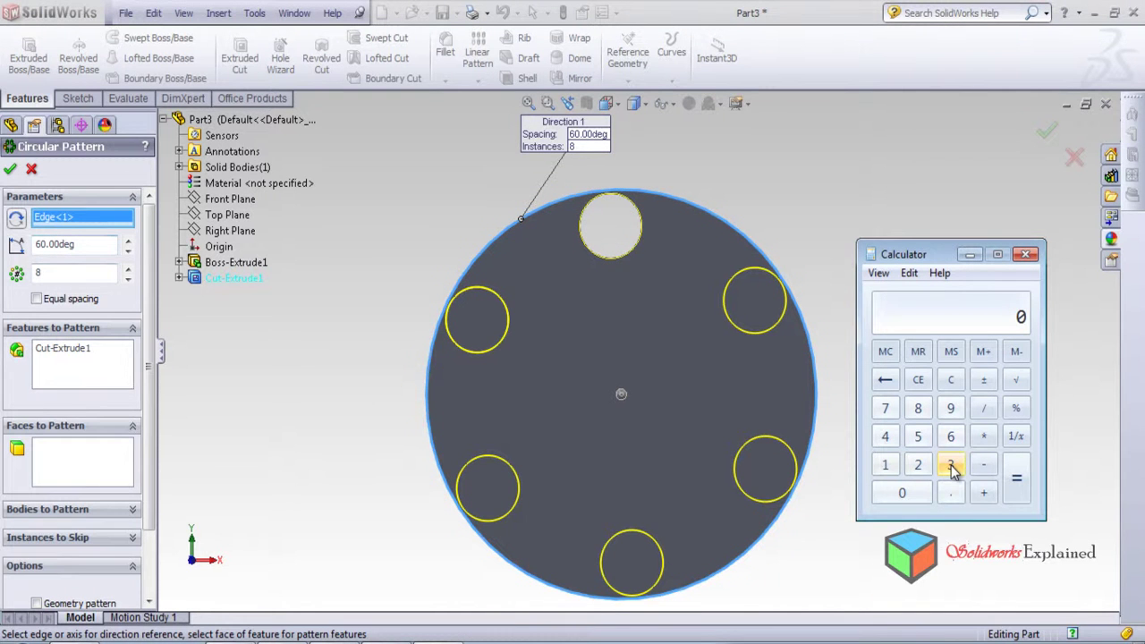
pyautogui.write('0 / 6')
pyautogui.press('Return')
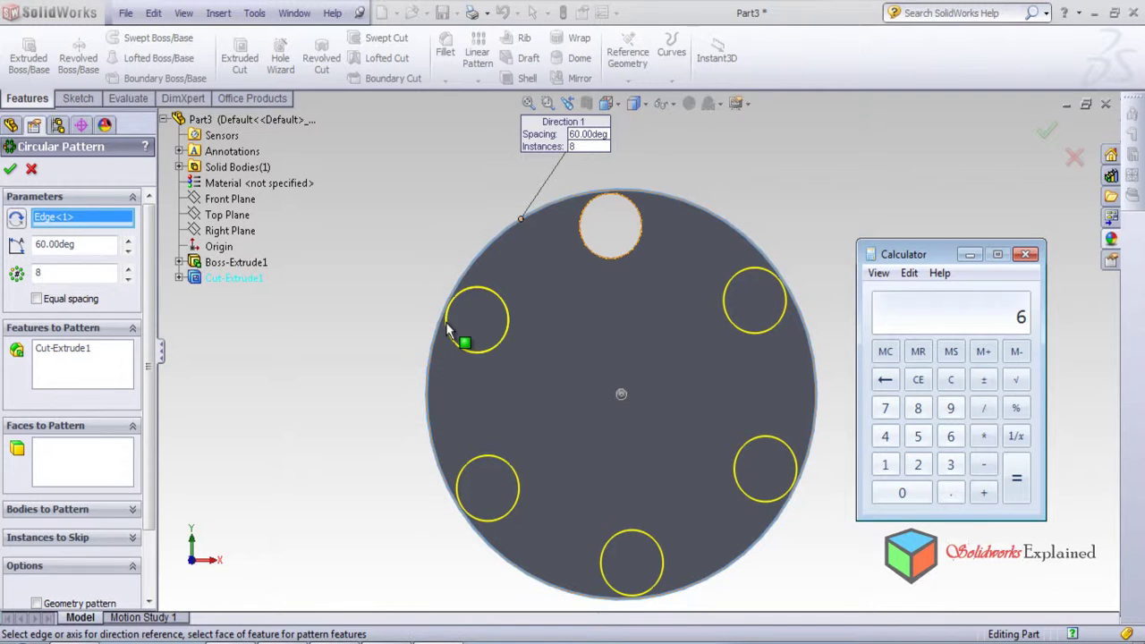
# Set the circular pattern's angular spacing to 45 degrees.
pyautogui.click(82, 248)
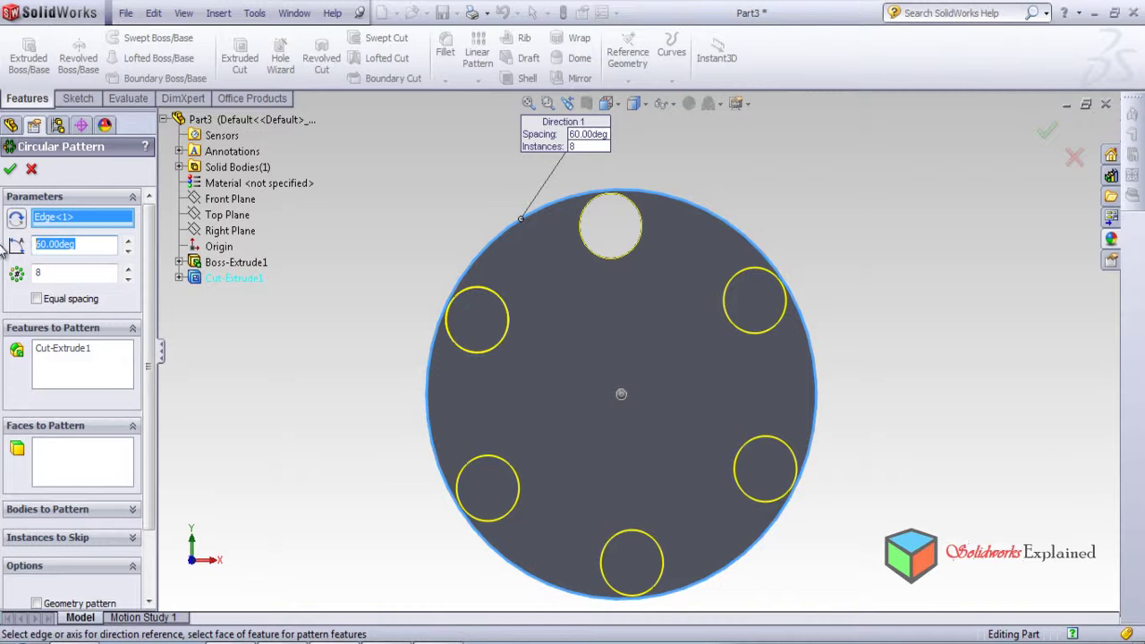
pyautogui.write('45')
pyautogui.press('Return')
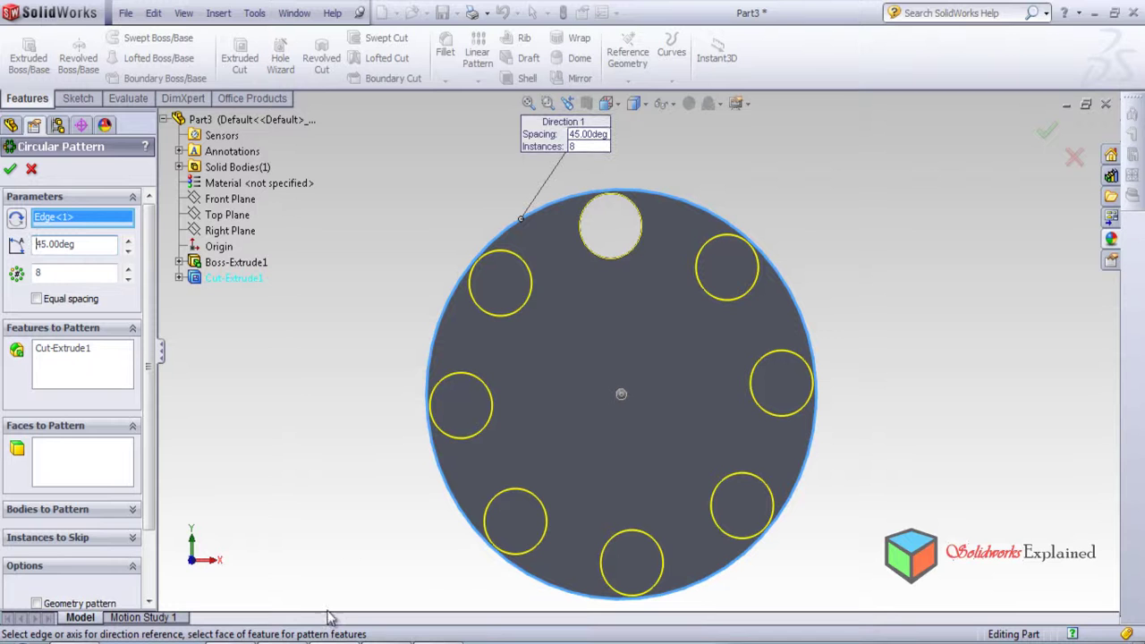
# Switch to Calculator, clear the previous result and divide 360 by 45 to check the instance count.
pyautogui.hotkey('alt', 'Tab')
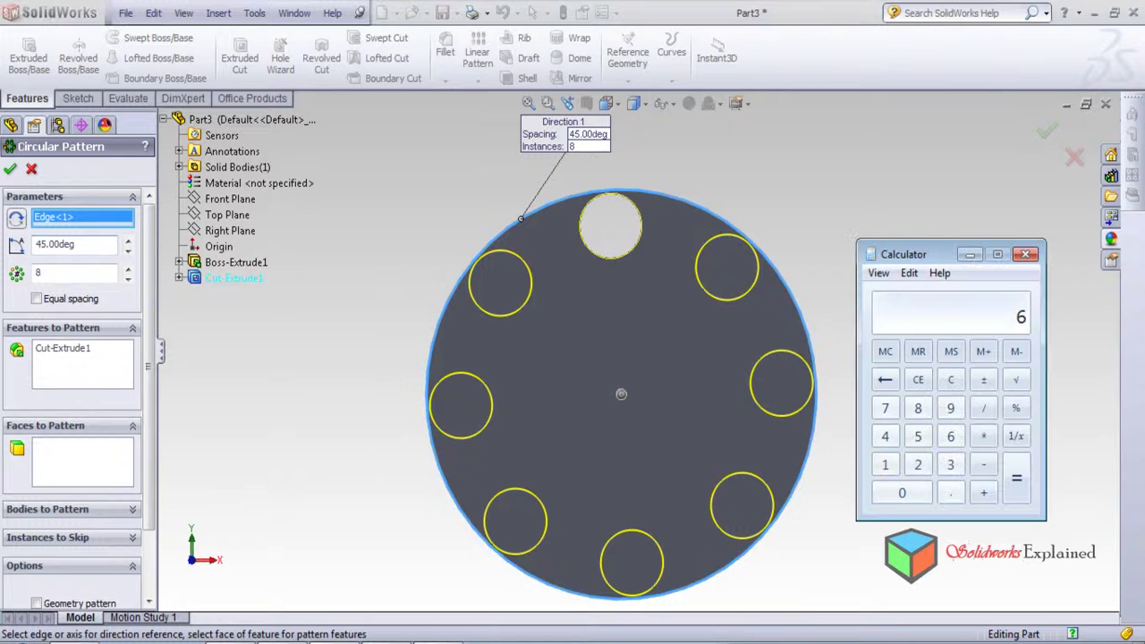
pyautogui.click(948, 383)
pyautogui.write('360 / ')
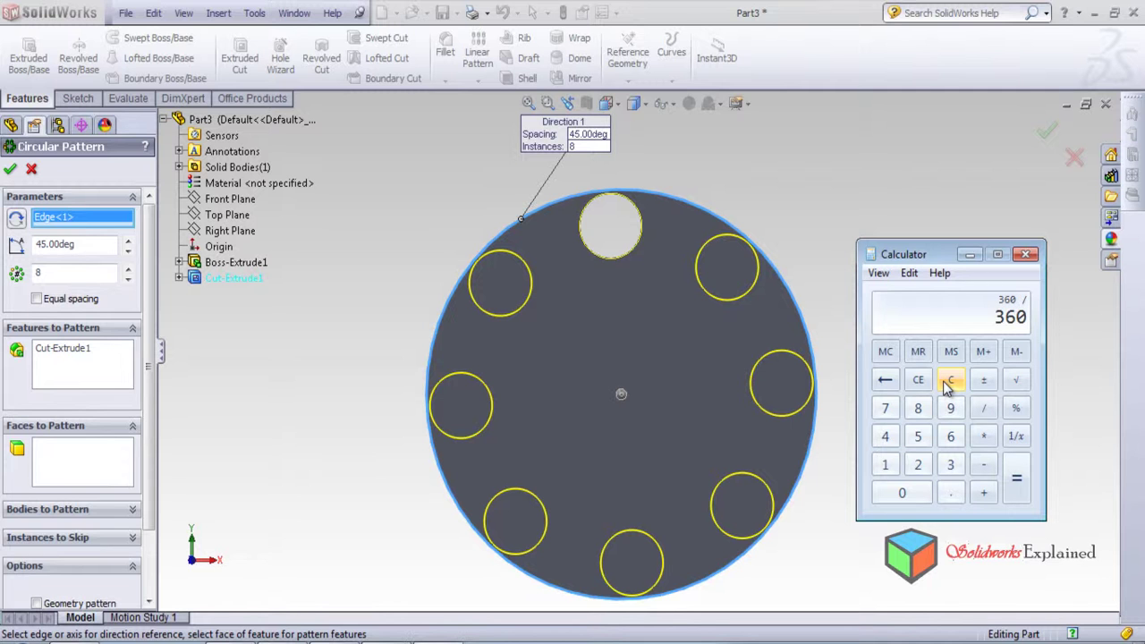
pyautogui.write('45')
pyautogui.click(1017, 481)
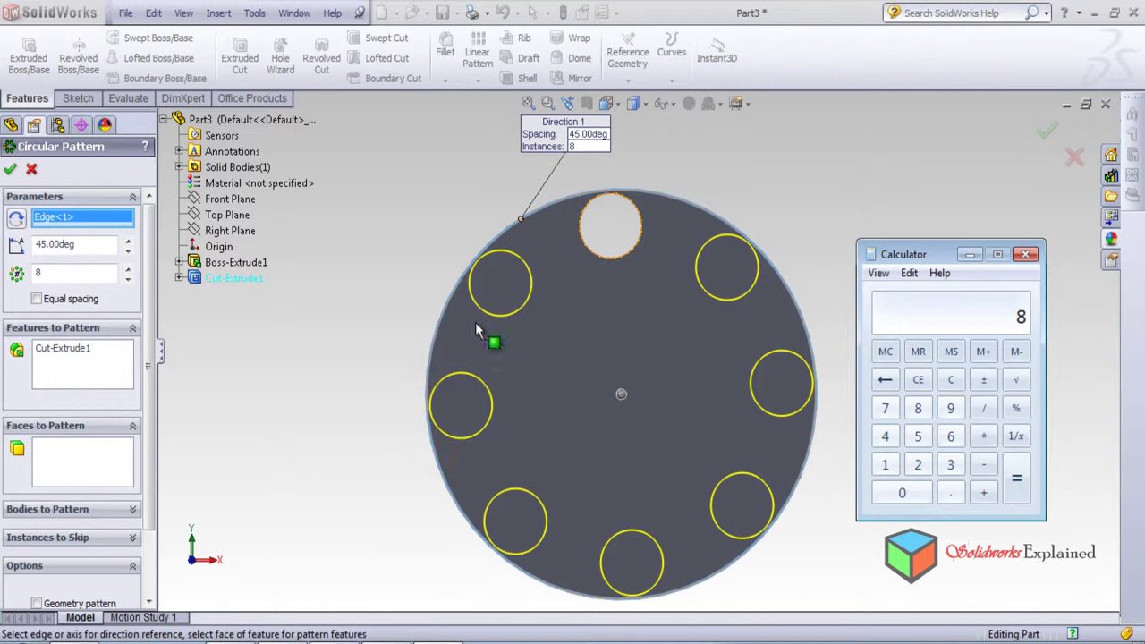
# Try 10 instances in the circular pattern and switch to Calculator to compare with the computed hole count.
pyautogui.doubleClick(49, 276)
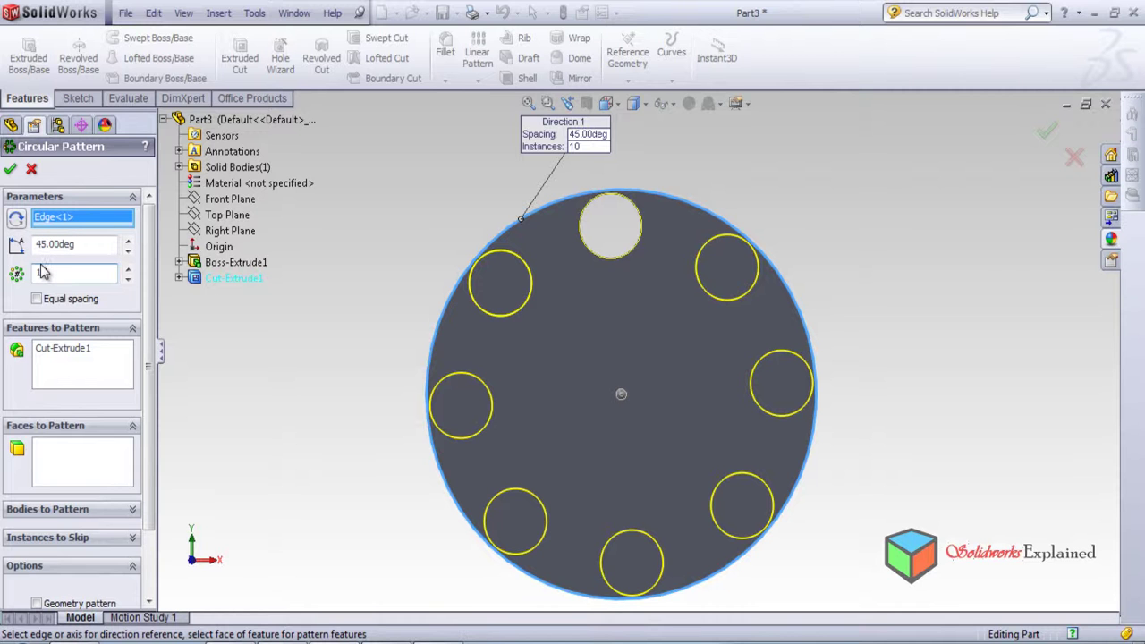
pyautogui.hotkey('alt', 'Tab')
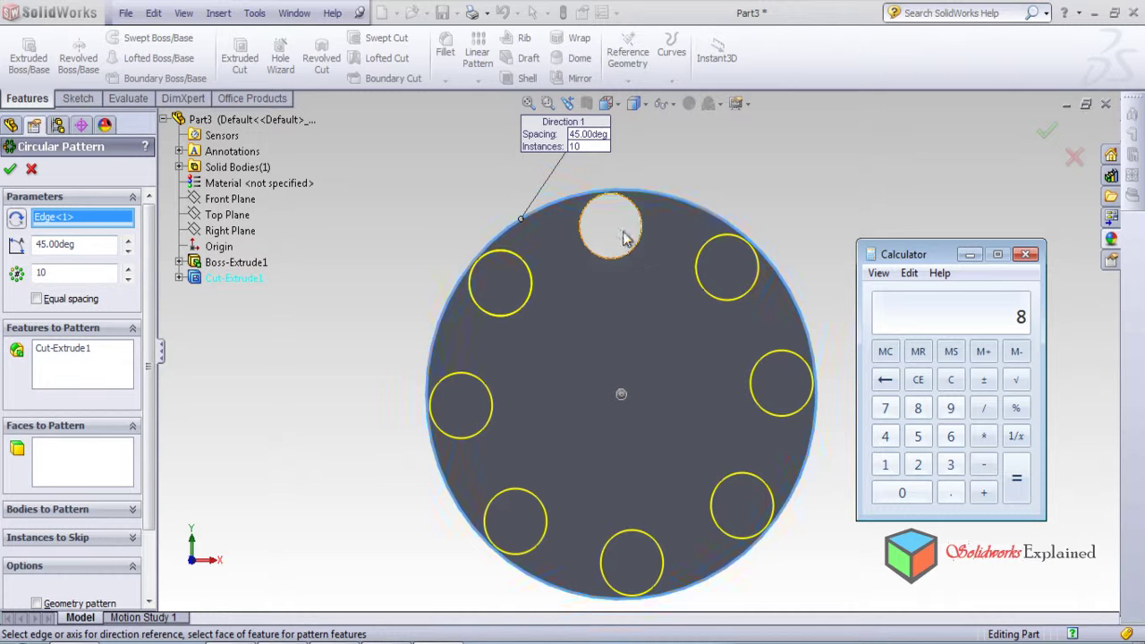
# Set the circular pattern's number of instances to 3 and accept the pattern.
pyautogui.doubleClick(49, 272)
pyautogui.write('2')
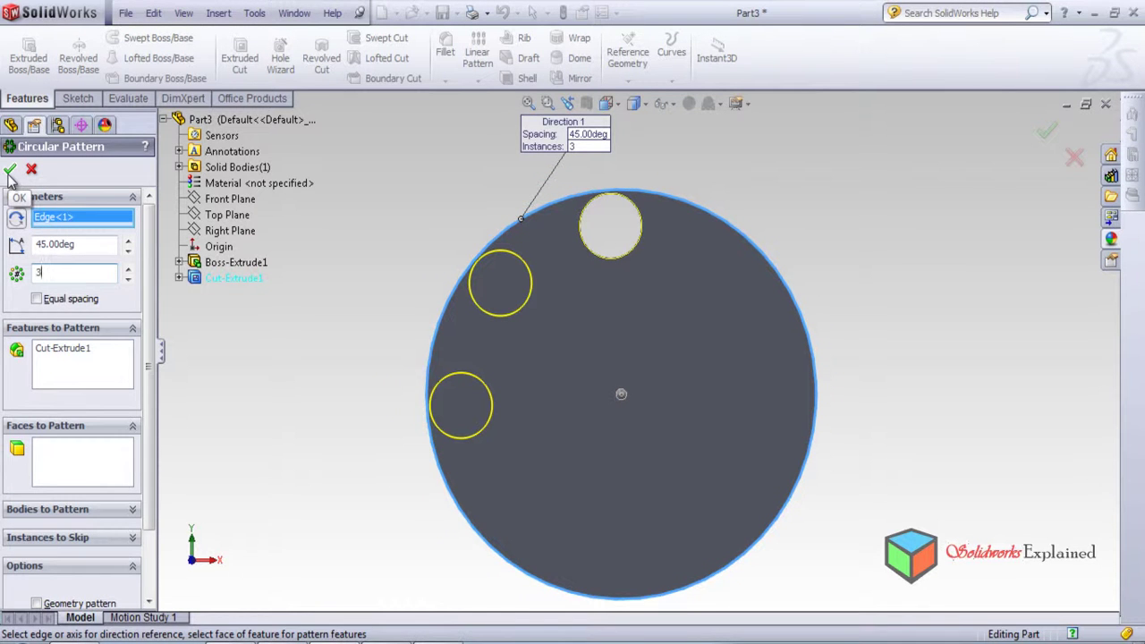
pyautogui.click(10, 171)
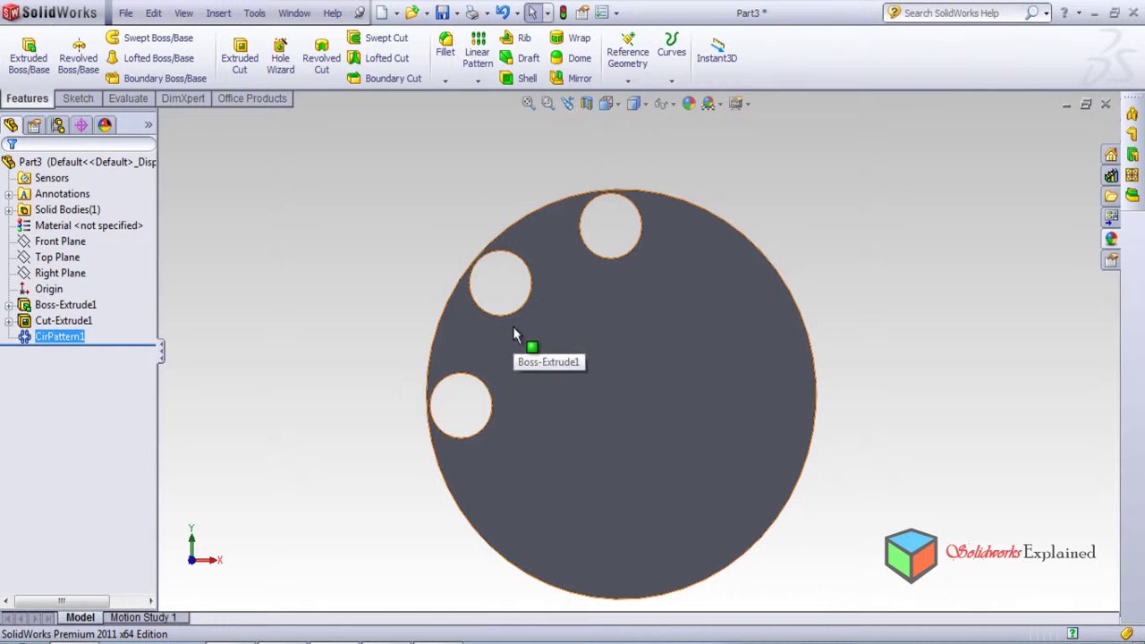
# Sketch a vertical centerline on the disc face, from about 65.7 mm above the centre through it to the lower edge, and exit the sketch.
pyautogui.click(78, 98)
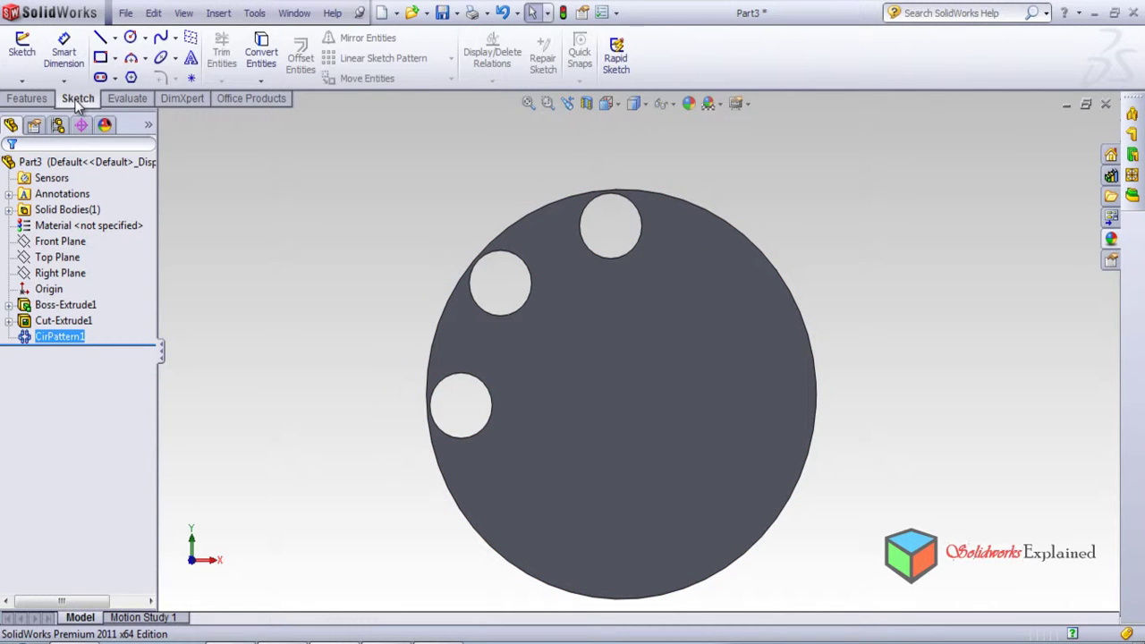
pyautogui.click(115, 37)
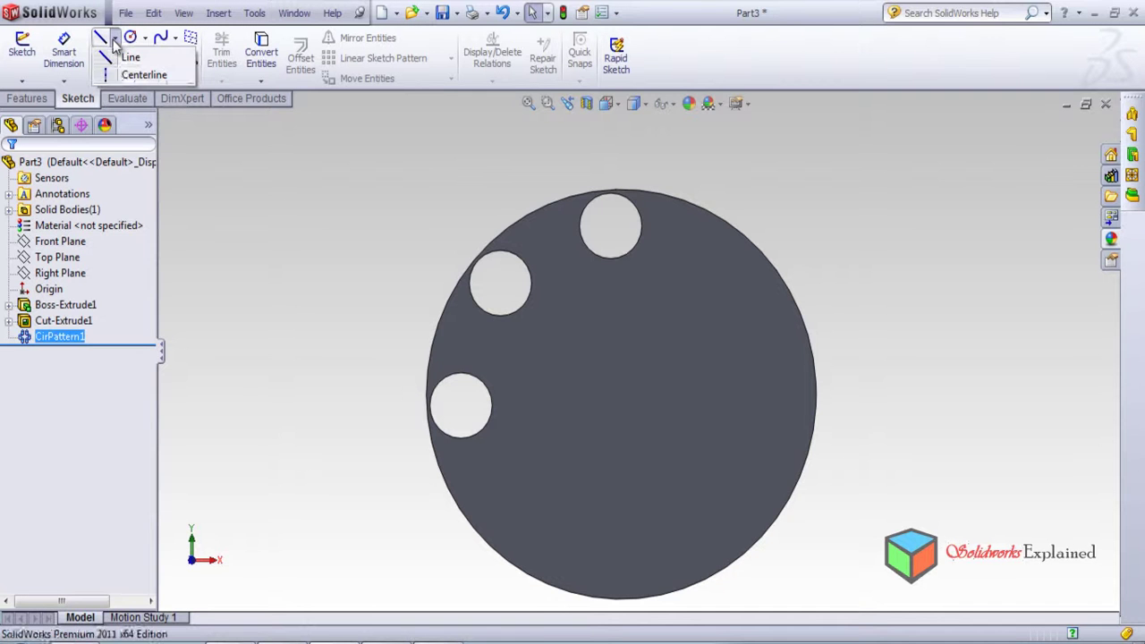
pyautogui.click(119, 76)
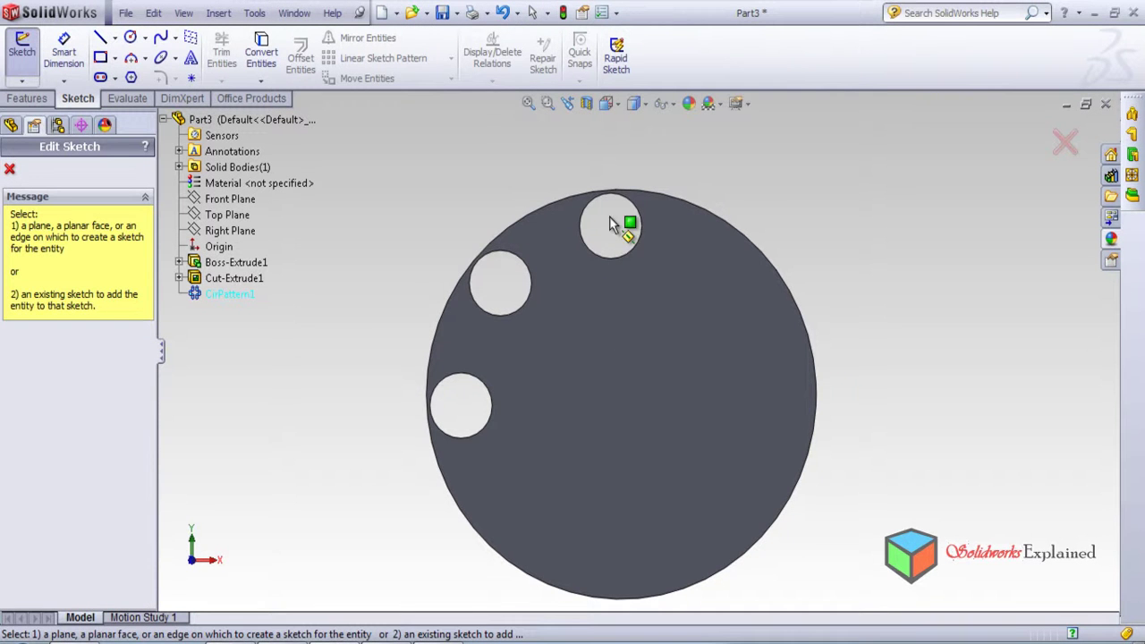
pyautogui.click(636, 398)
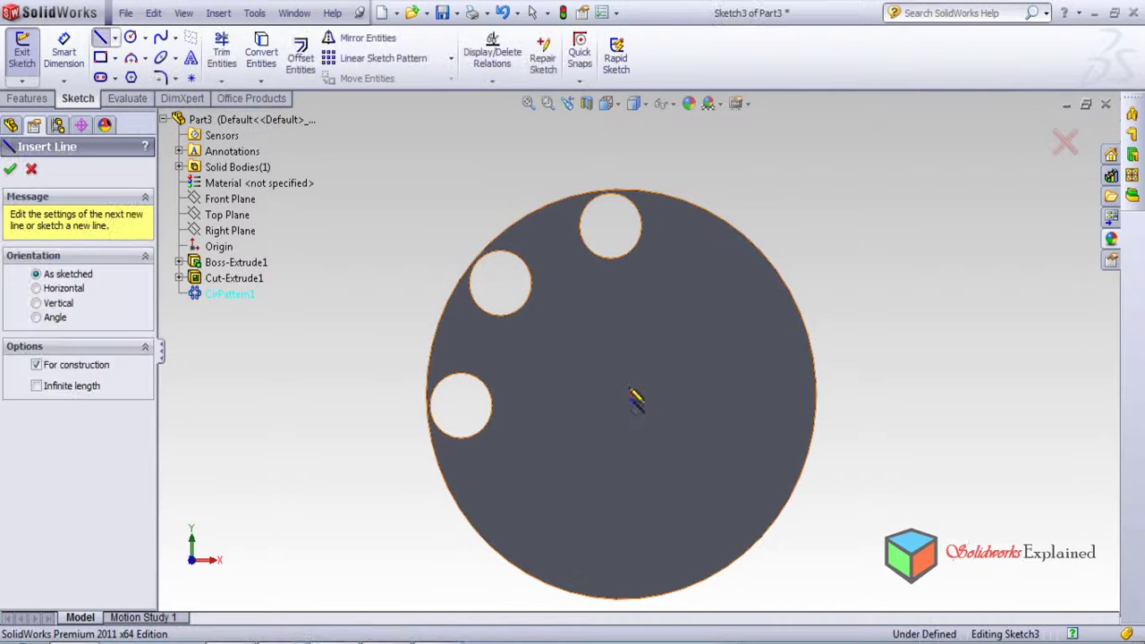
pyautogui.click(622, 394)
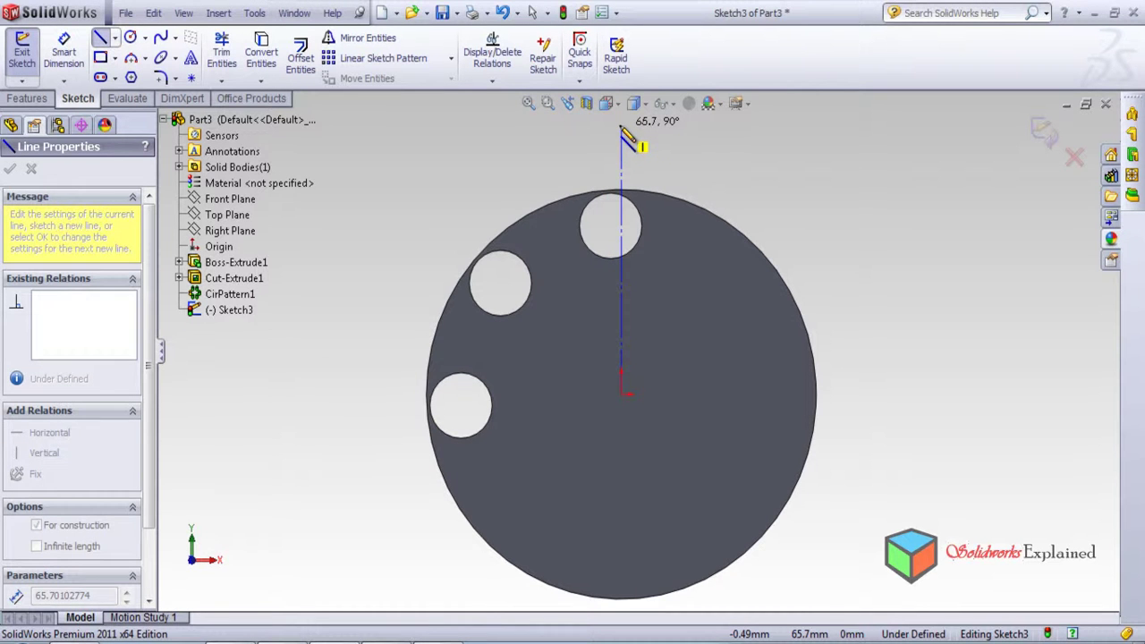
pyautogui.click(622, 134)
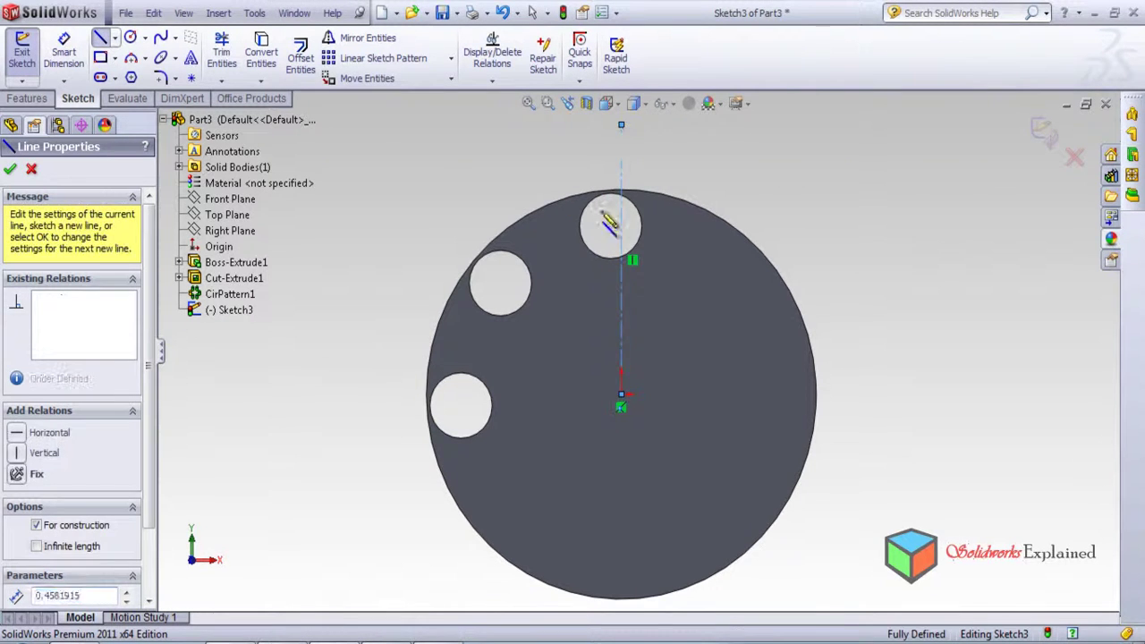
pyautogui.click(624, 603)
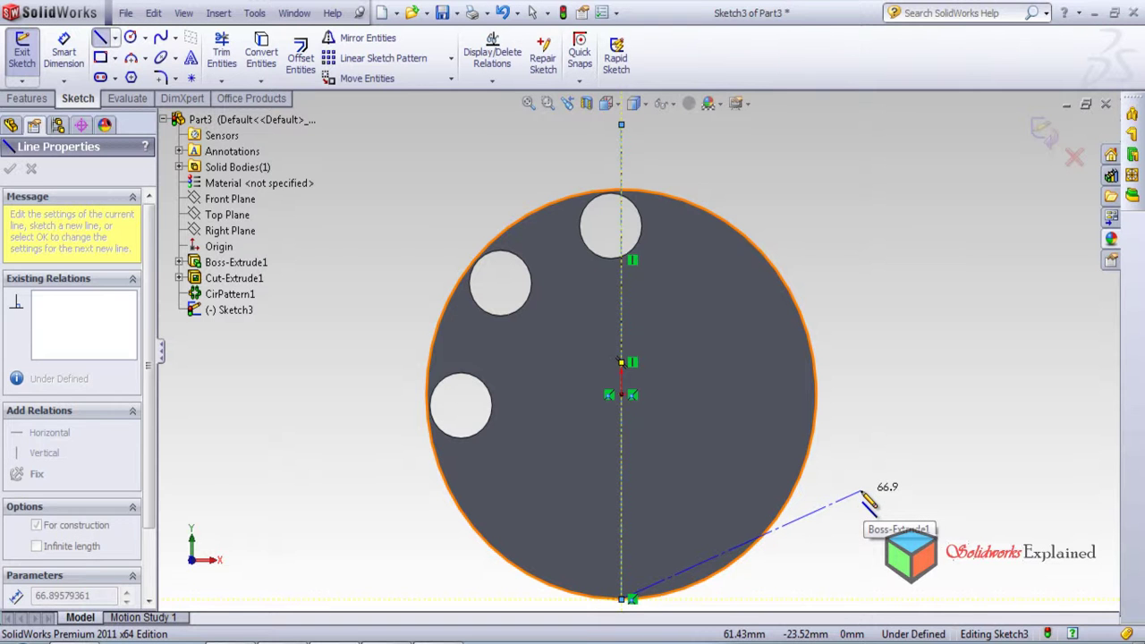
pyautogui.press('Escape')
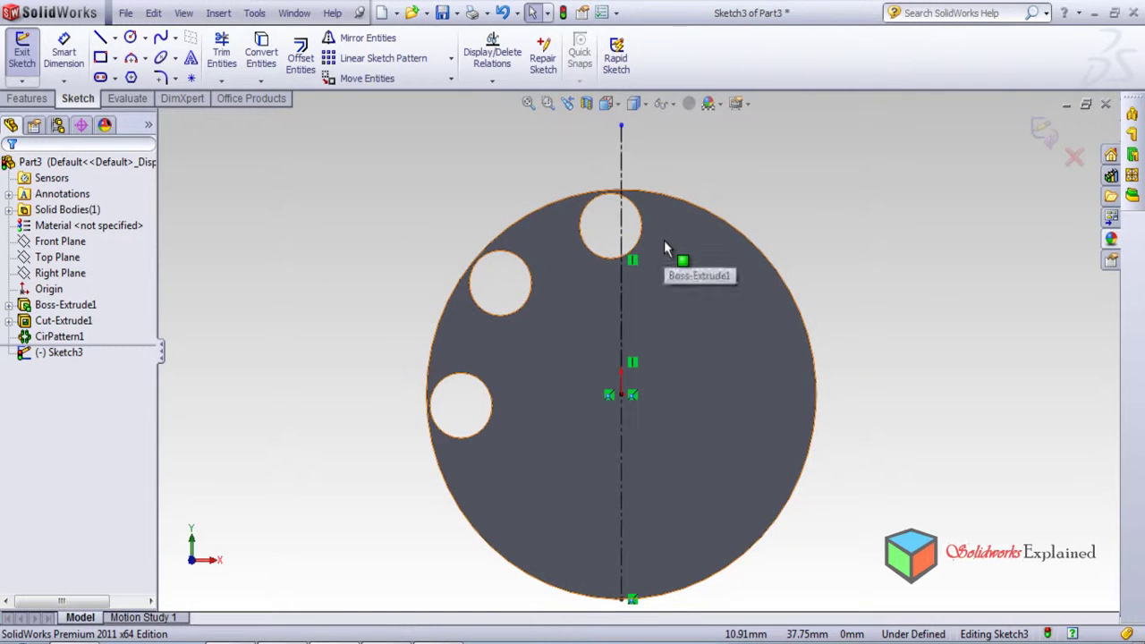
pyautogui.moveTo(94, 343); pyautogui.dragTo(98, 354)
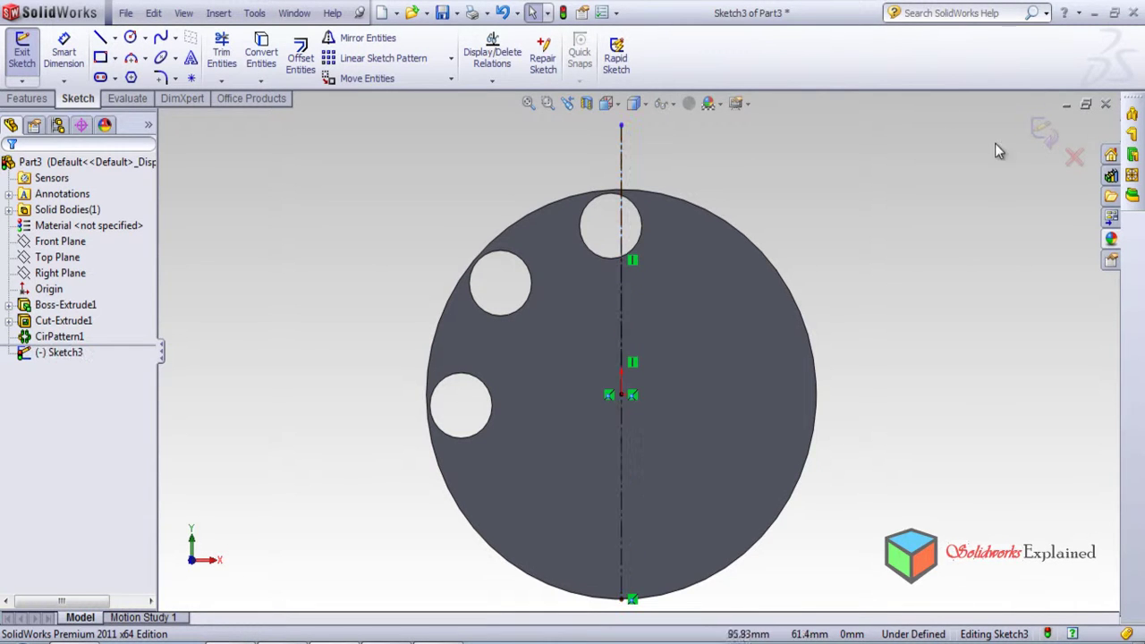
pyautogui.click(1041, 131)
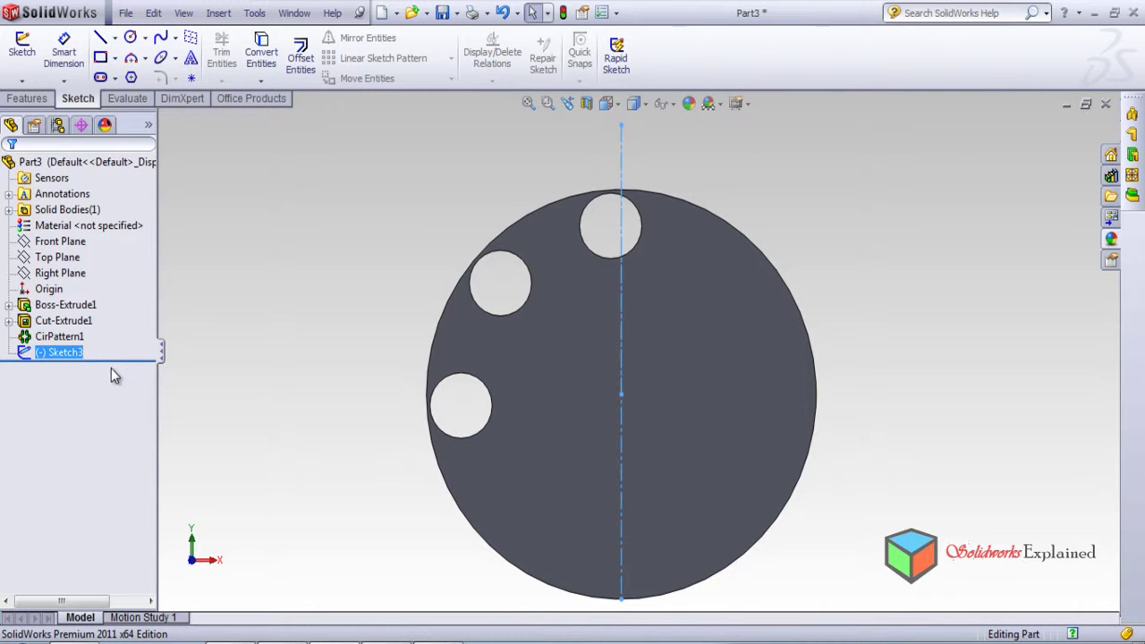
# Roll the model back to just after the hole cut, before the circular pattern and the centerline sketch.
pyautogui.keyDown('ctrl'); pyautogui.click(118, 335); pyautogui.keyUp('ctrl')
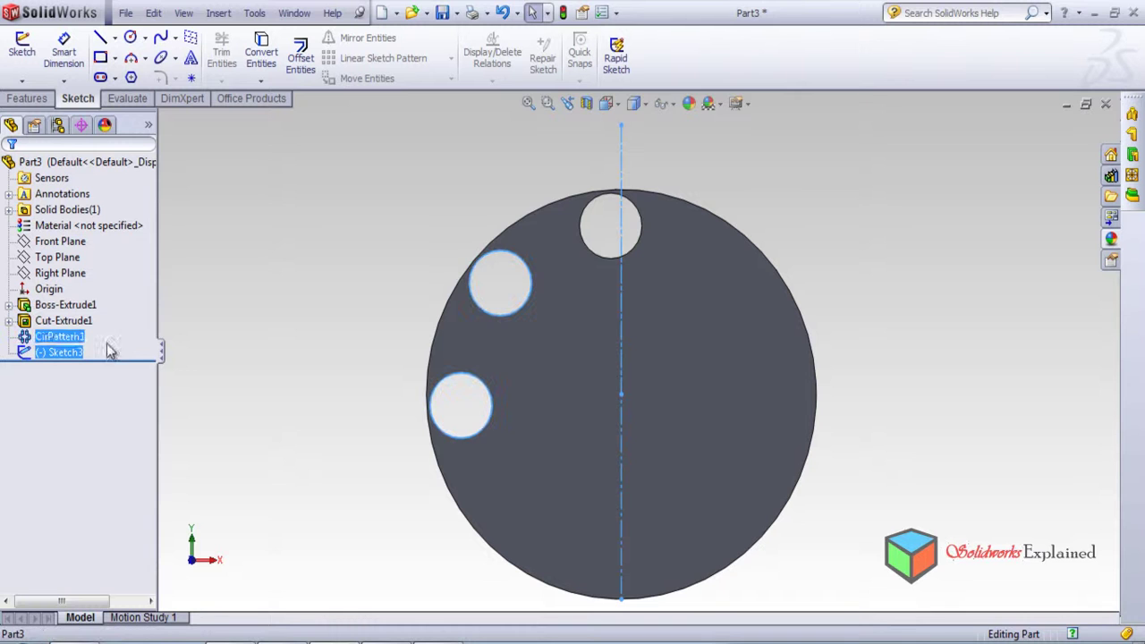
pyautogui.moveTo(123, 361); pyautogui.dragTo(125, 328)
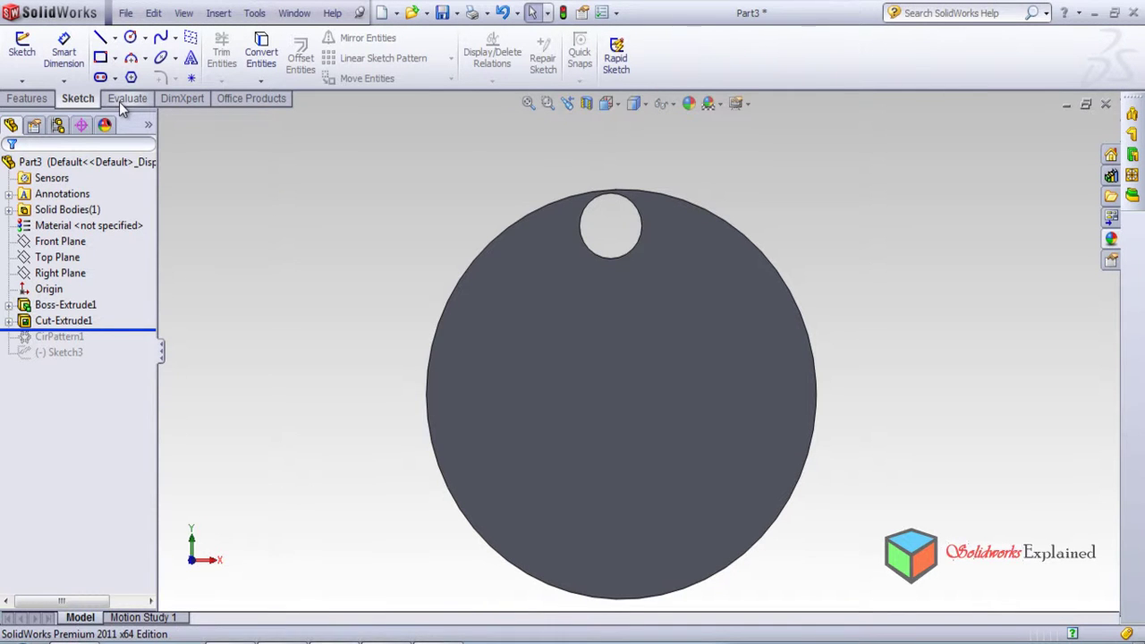
pyautogui.click(27, 99)
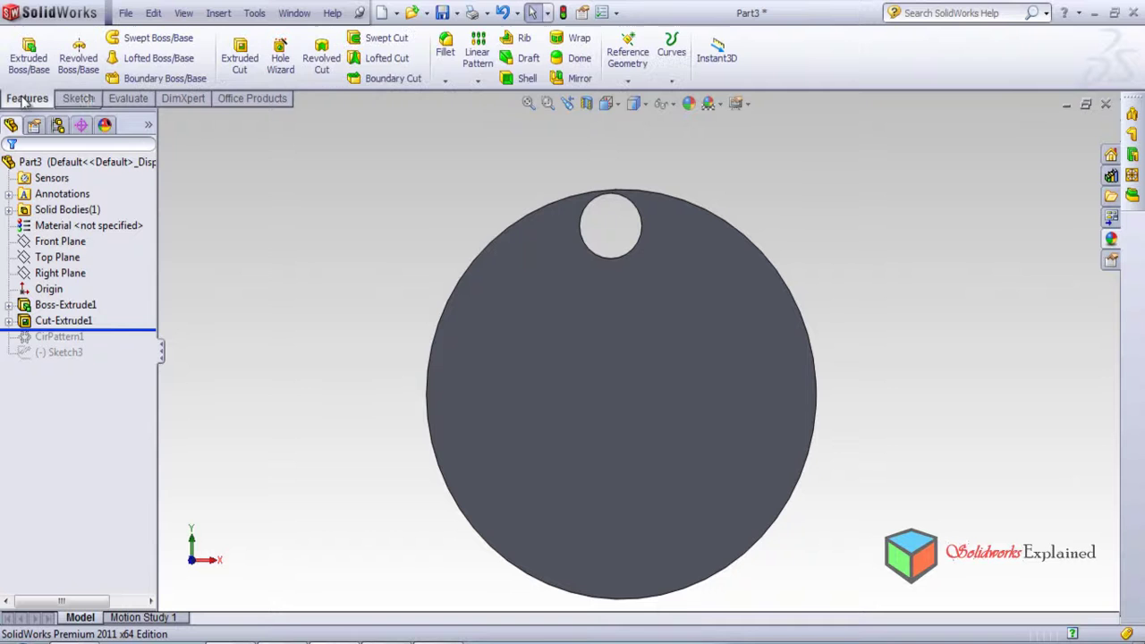
pyautogui.click(478, 81)
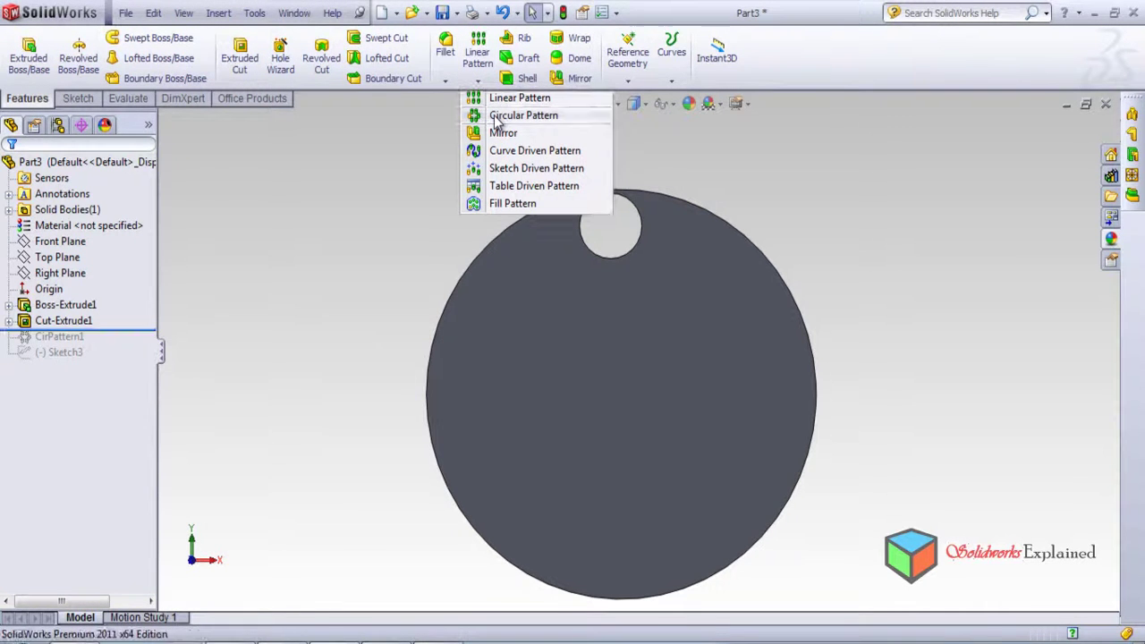
pyautogui.click(498, 116)
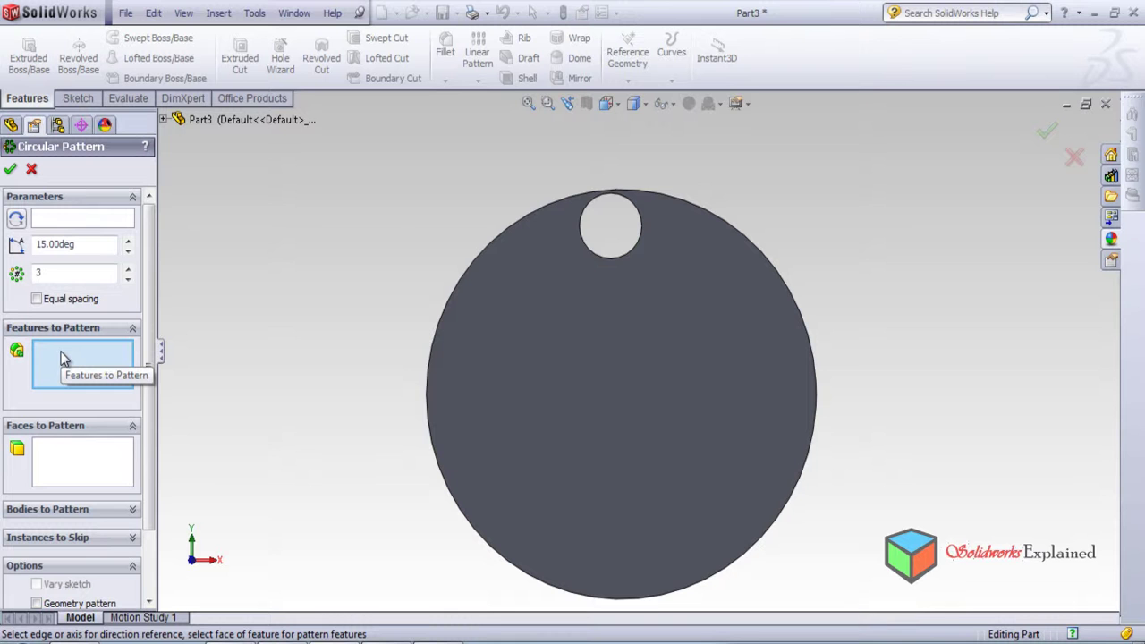
pyautogui.click(165, 122)
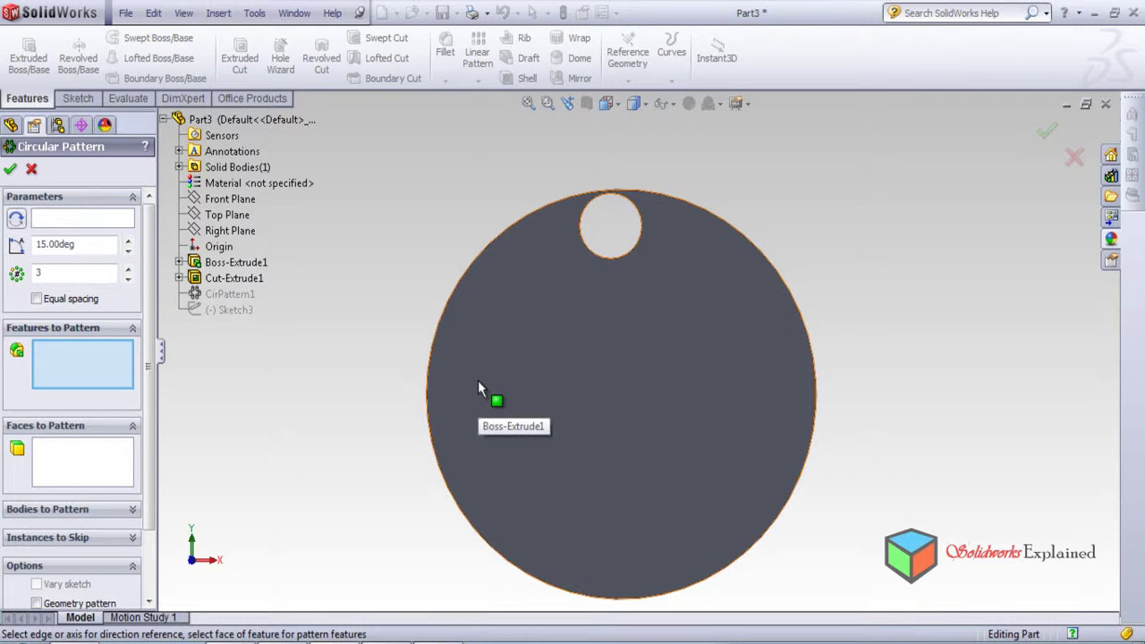
pyautogui.click(31, 170)
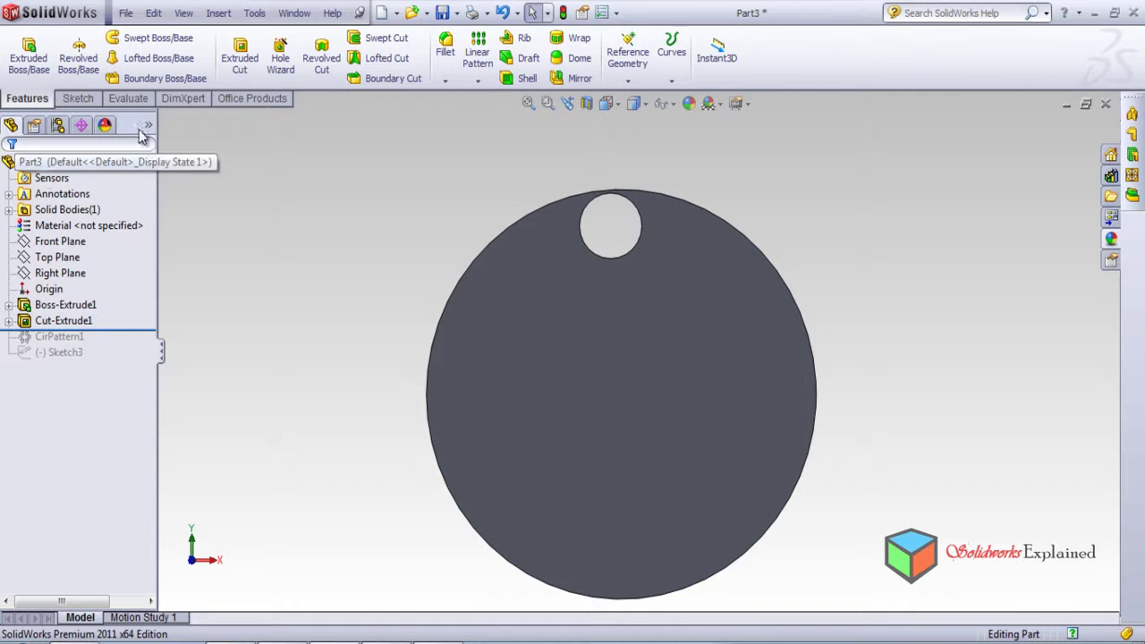
# Display the temporary axes of the disc and hole, and orient the view normal to the hole cut.
pyautogui.click(183, 13)
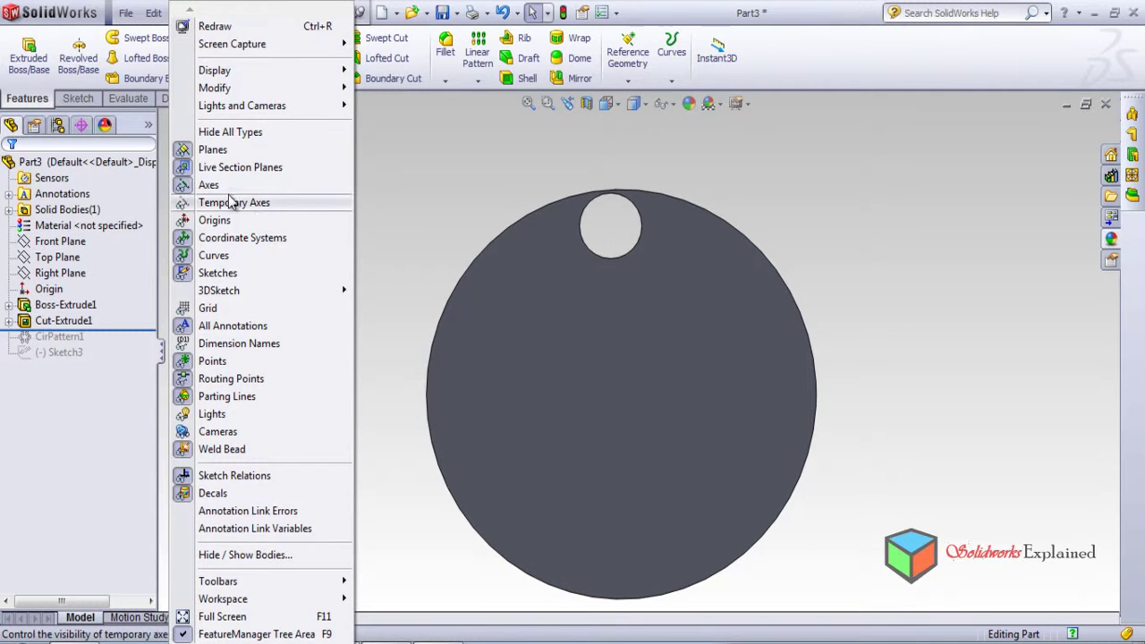
pyautogui.click(287, 203)
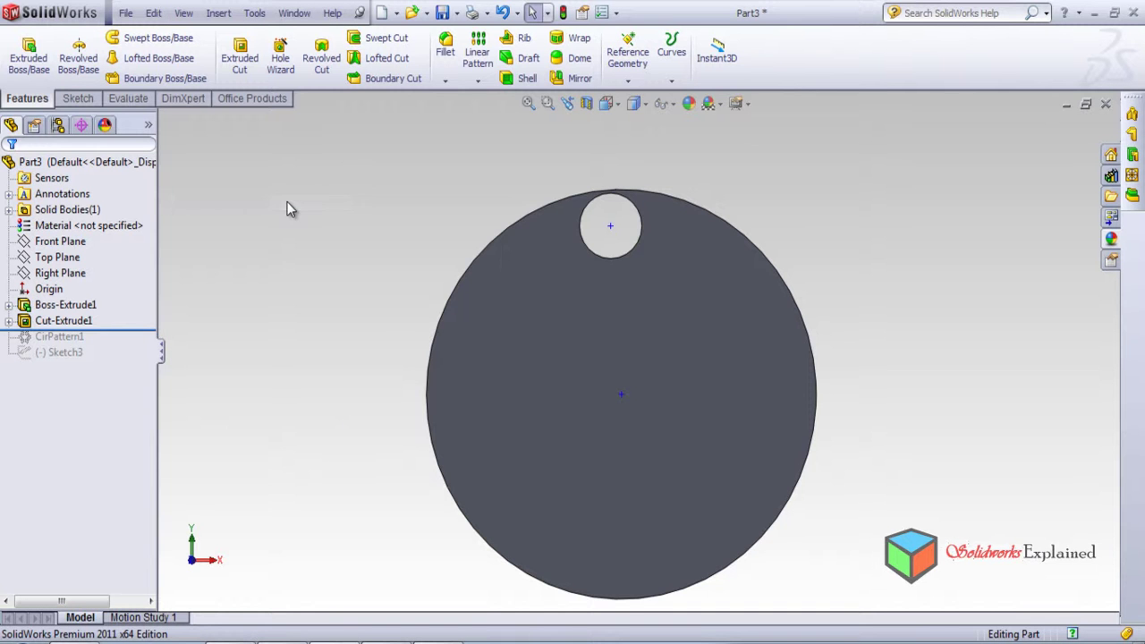
pyautogui.moveTo(627, 394); pyautogui.dragTo(650, 416, button='middle')
pyautogui.scroll(-5, 650, 417)
pyautogui.scroll(-5, 562, 311)
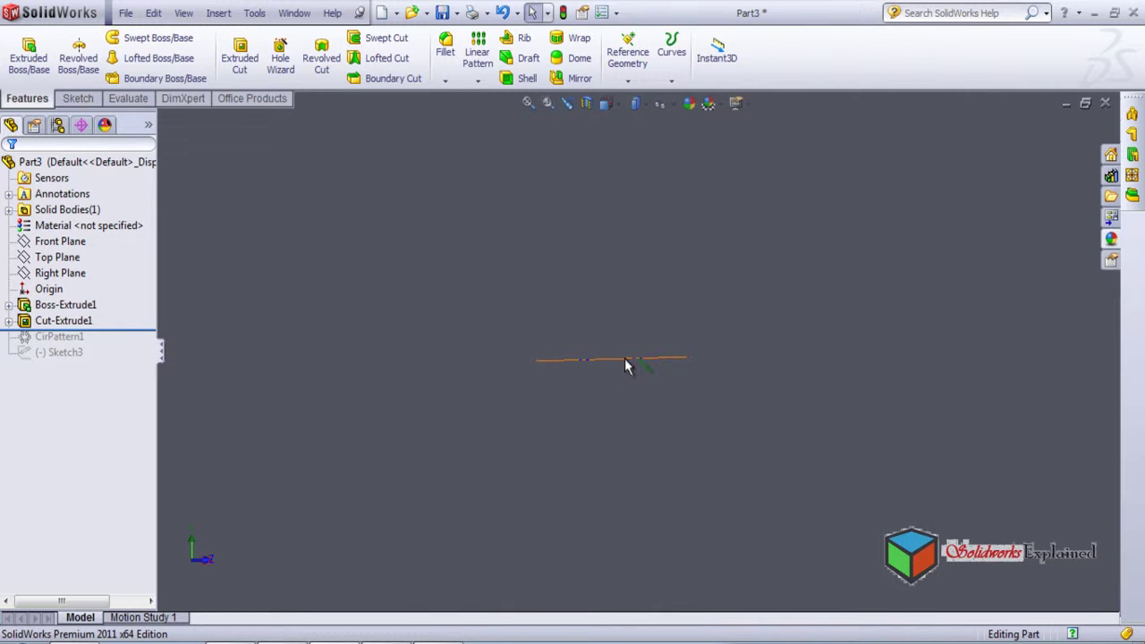
pyautogui.scroll(5, 626, 361)
pyautogui.scroll(2, 626, 360)
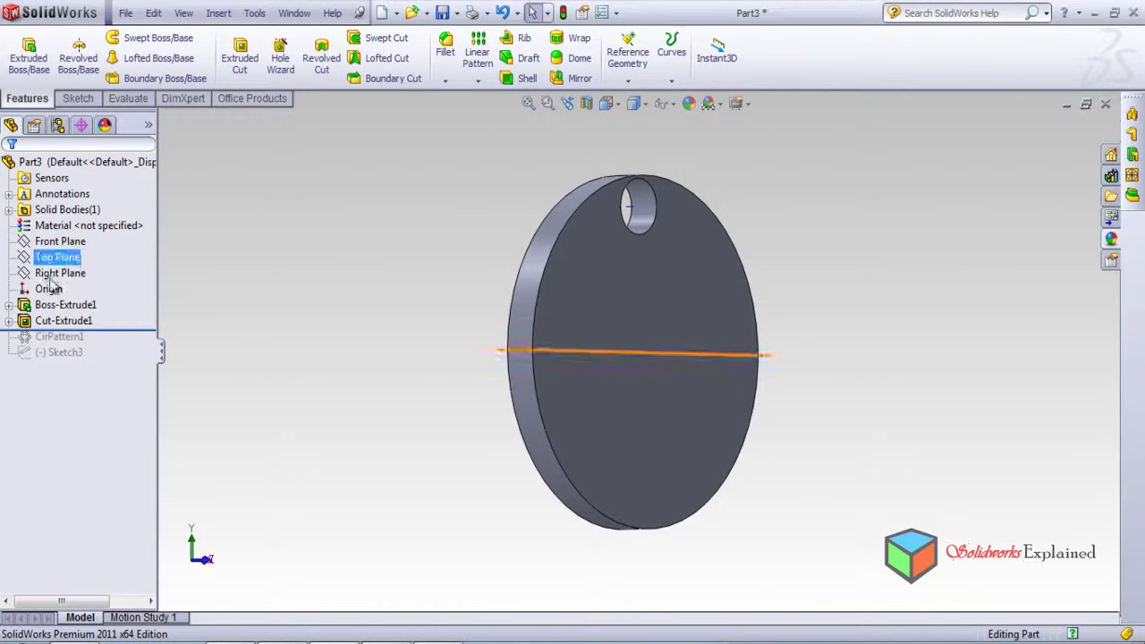
pyautogui.click(87, 322)
pyautogui.rightClick(85, 327)
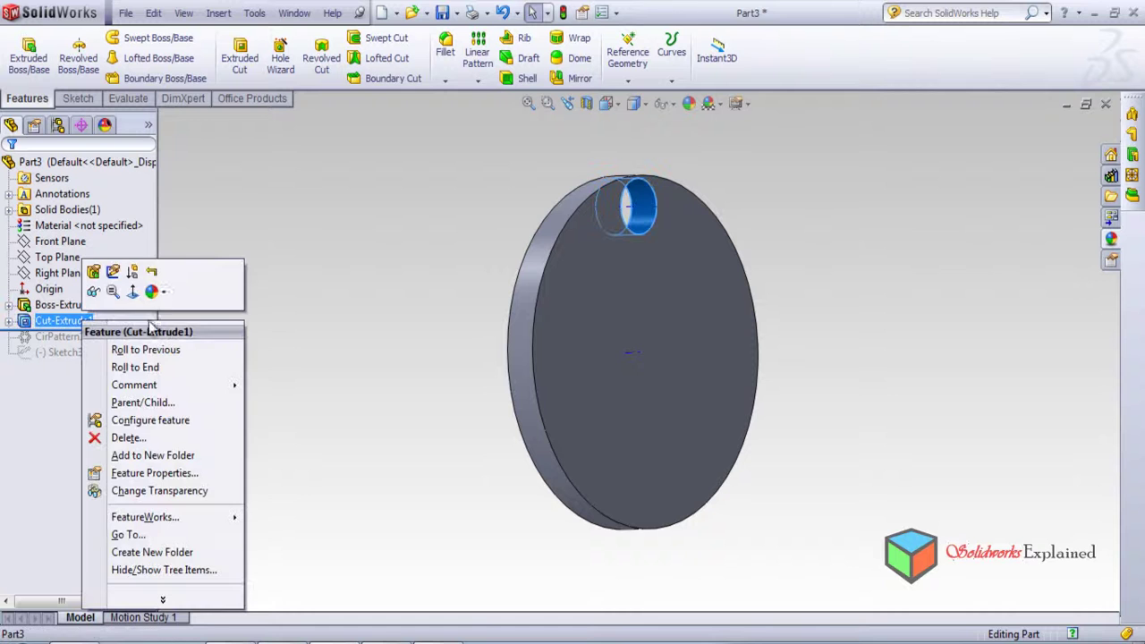
pyautogui.click(134, 294)
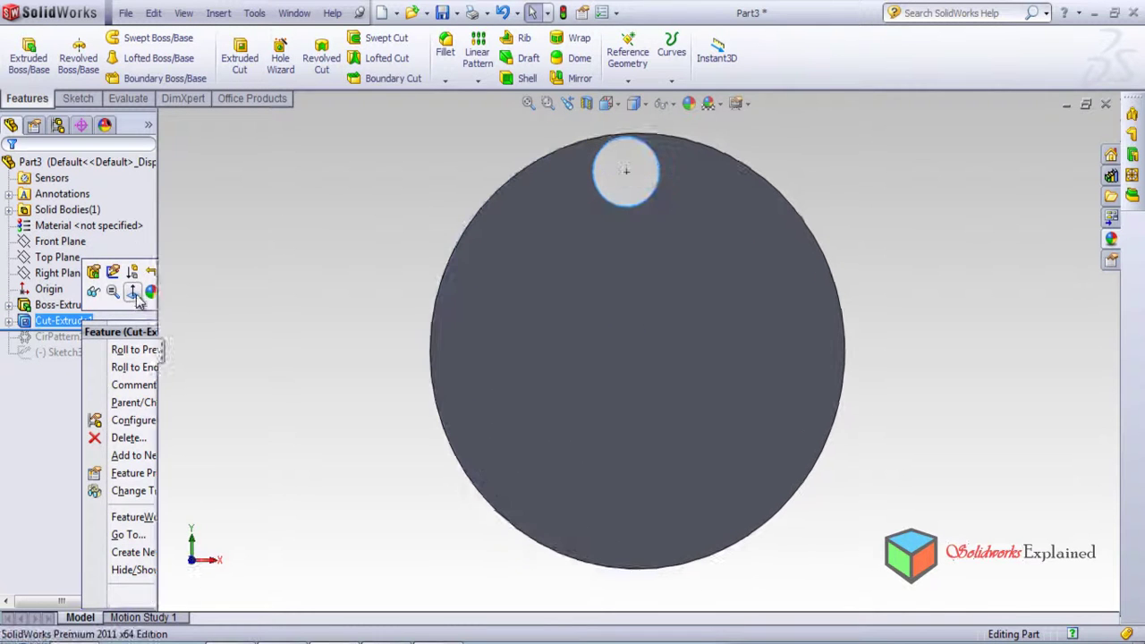
pyautogui.click(371, 223)
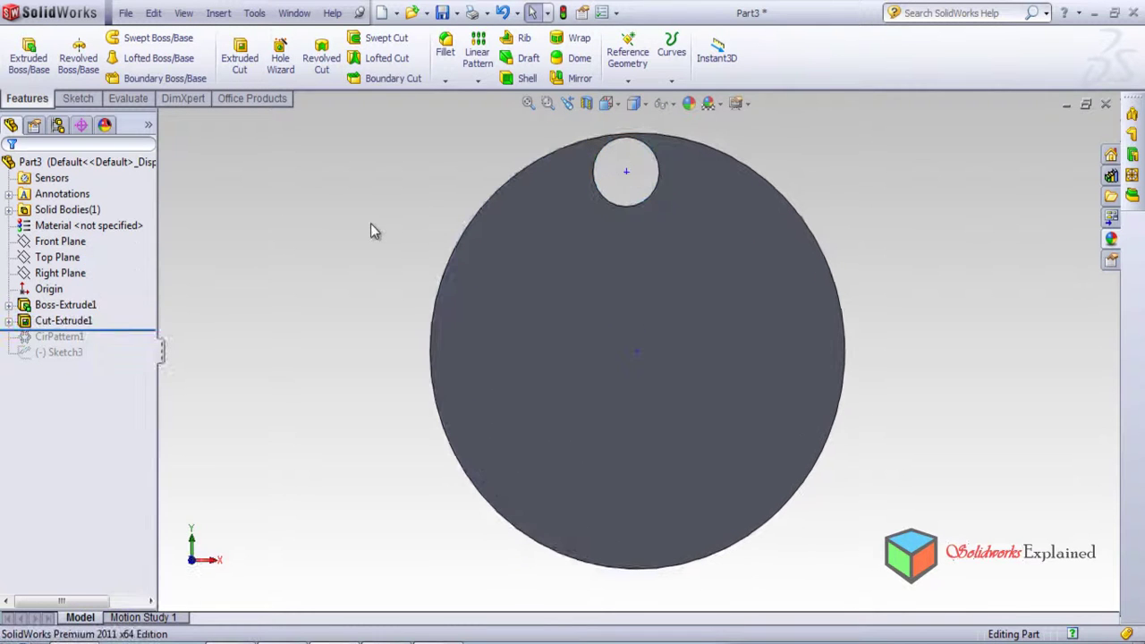
# Start a circular pattern of the hole cut about the disc's central temporary axis.
pyautogui.click(477, 80)
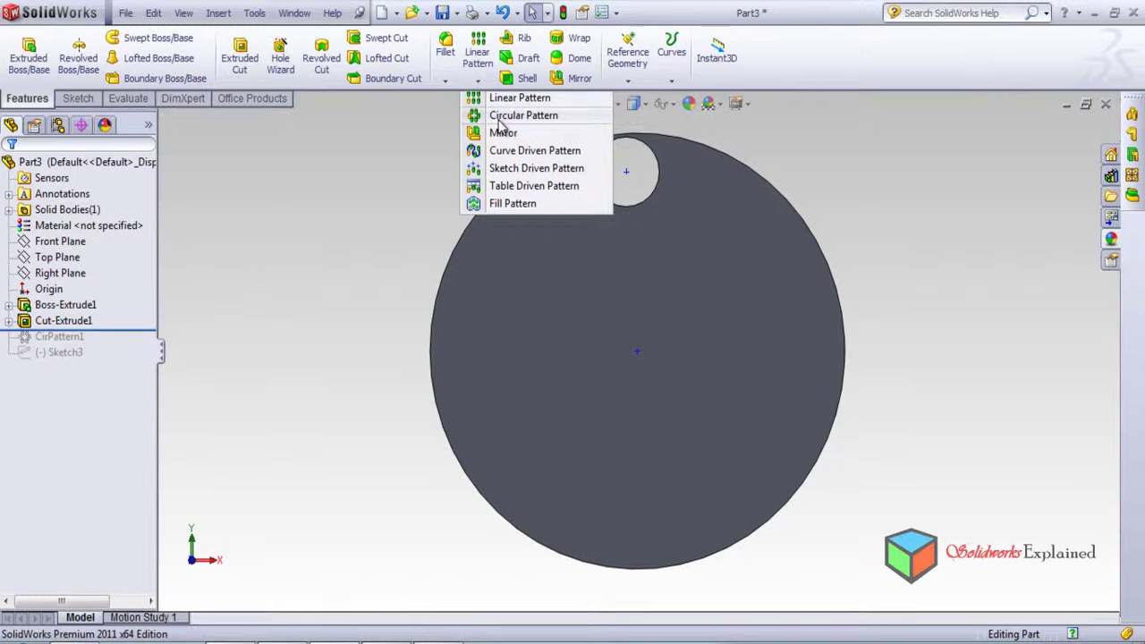
pyautogui.click(503, 117)
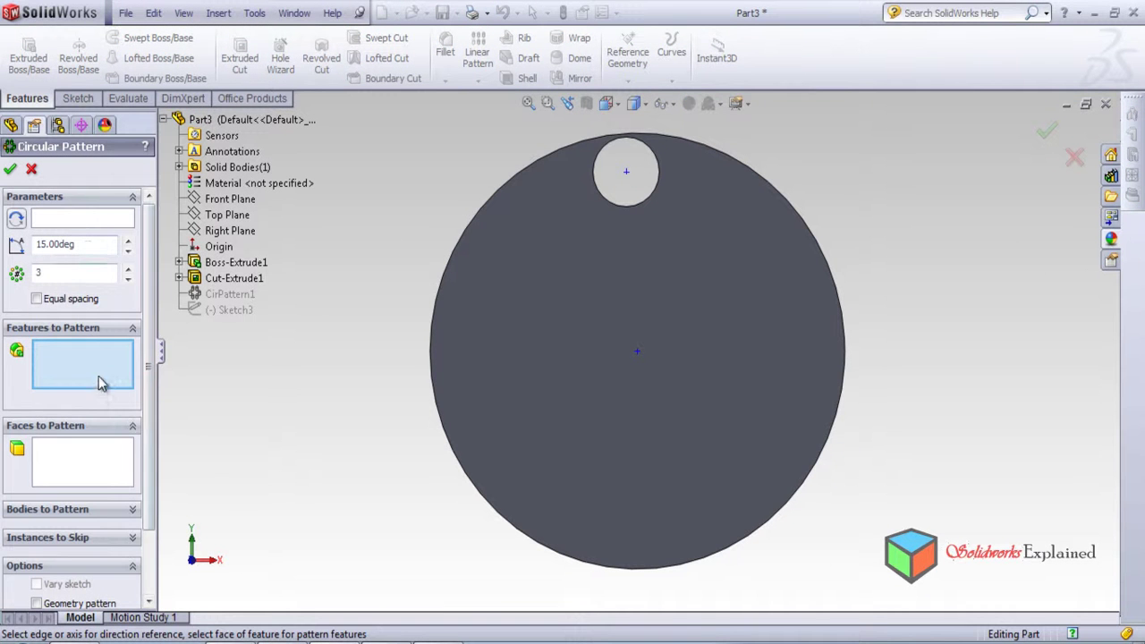
pyautogui.click(79, 219)
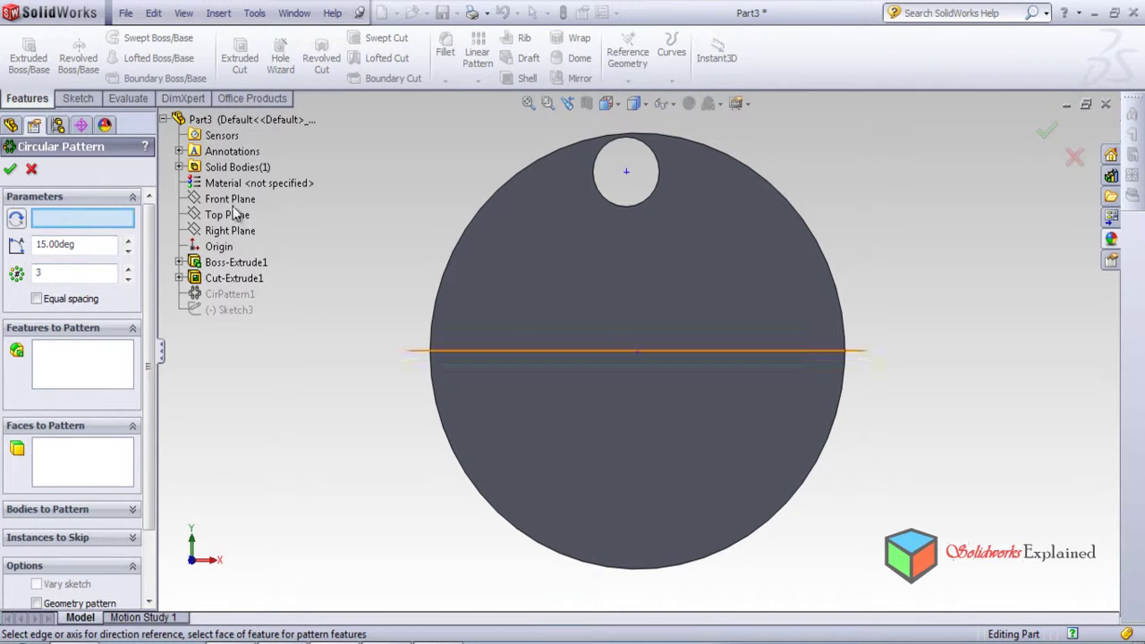
pyautogui.click(636, 354)
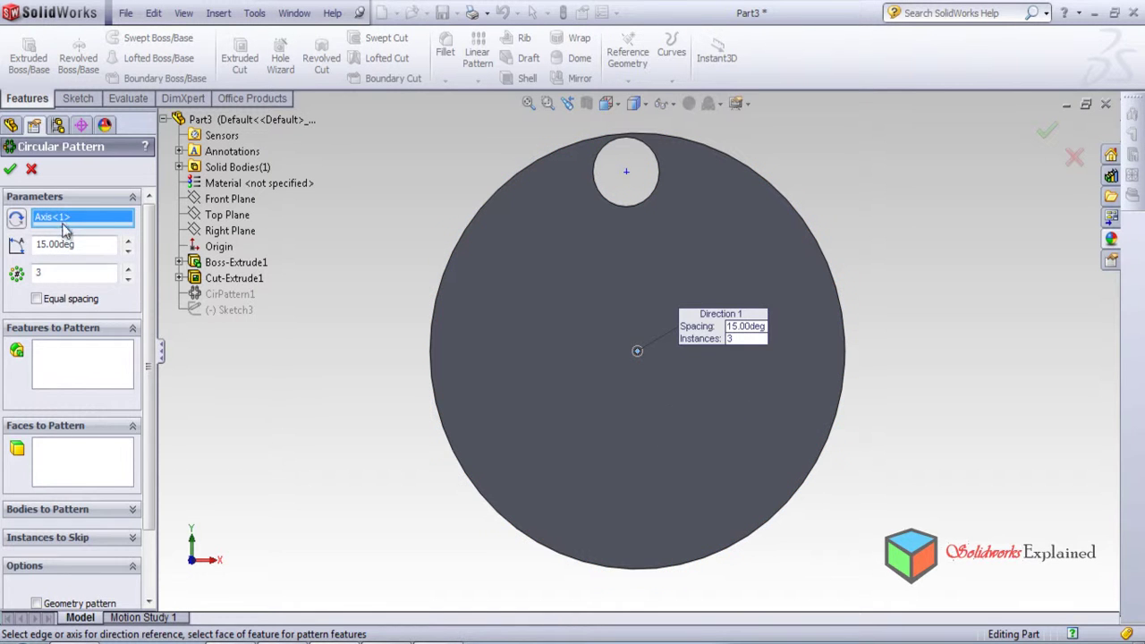
pyautogui.click(87, 369)
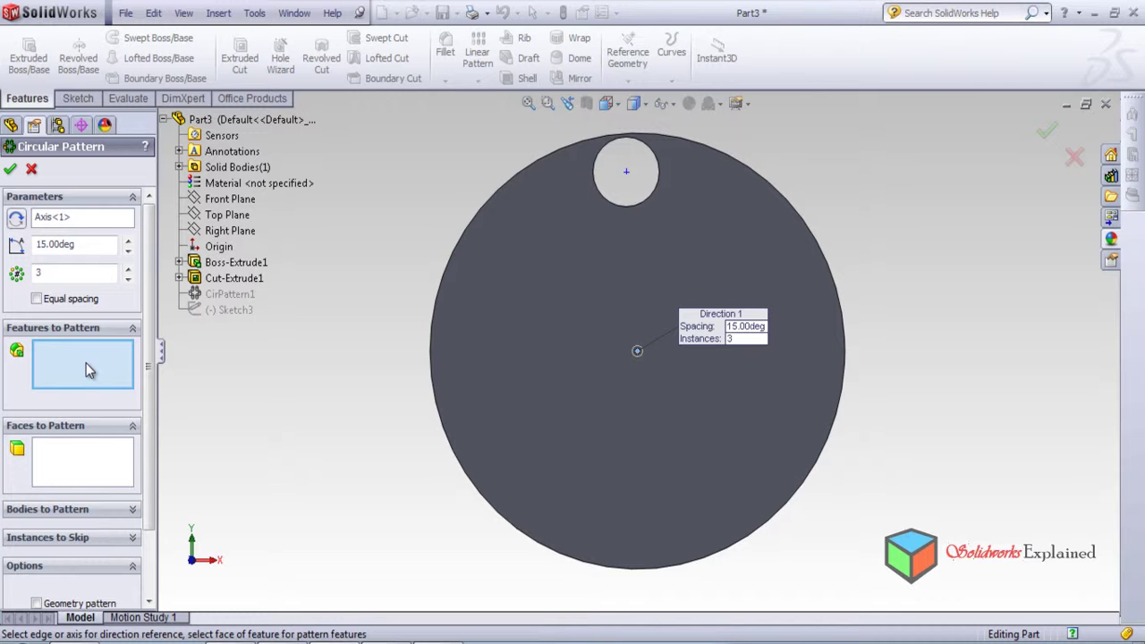
pyautogui.click(235, 280)
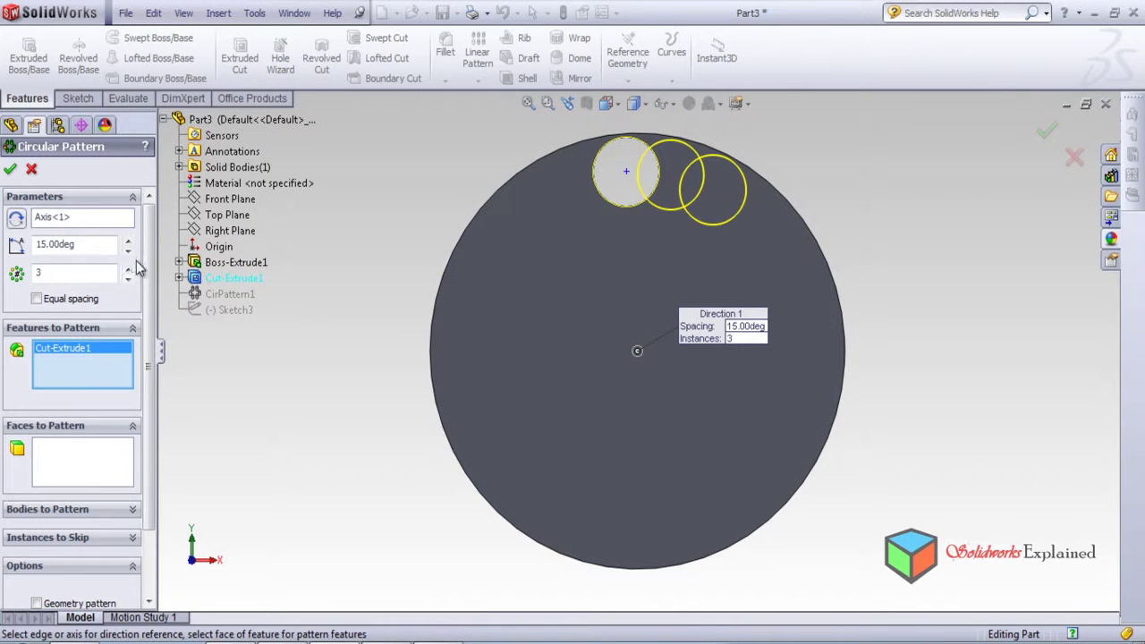
# Set the circular pattern's angular spacing to 60 degrees and its number of instances to 6.
pyautogui.doubleClick(97, 245)
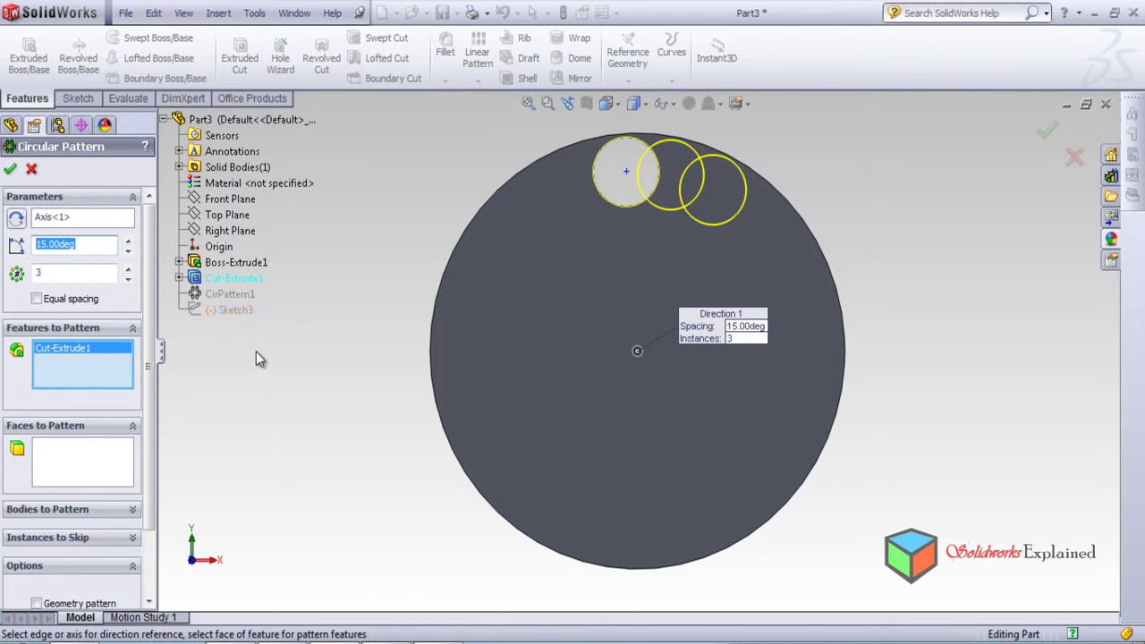
pyautogui.write('60')
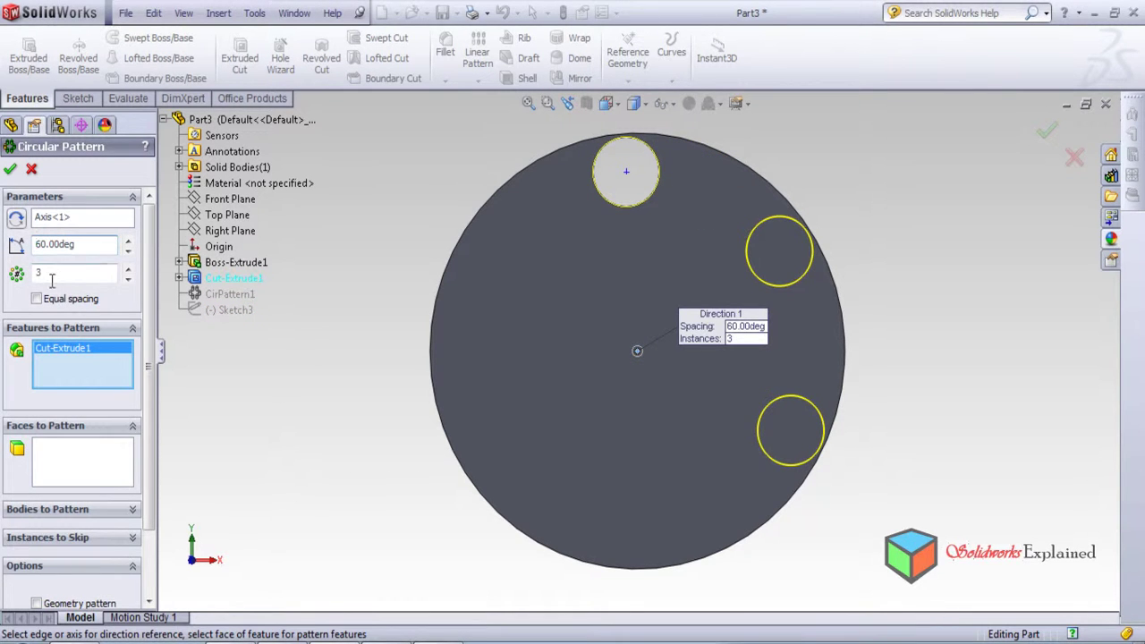
pyautogui.doubleClick(52, 275)
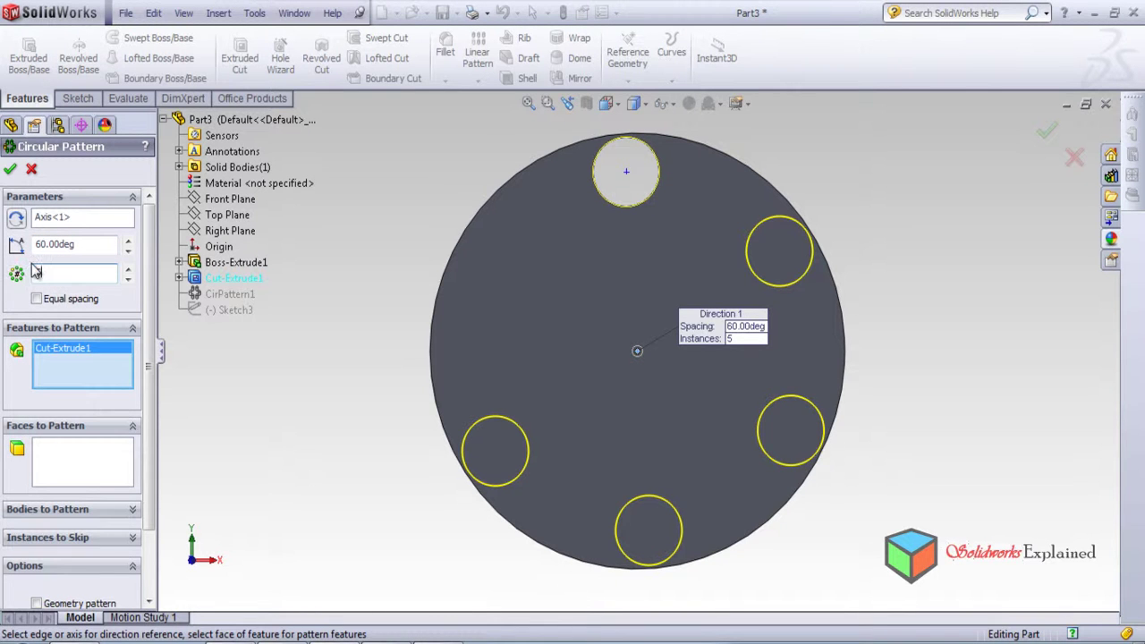
pyautogui.write('6')
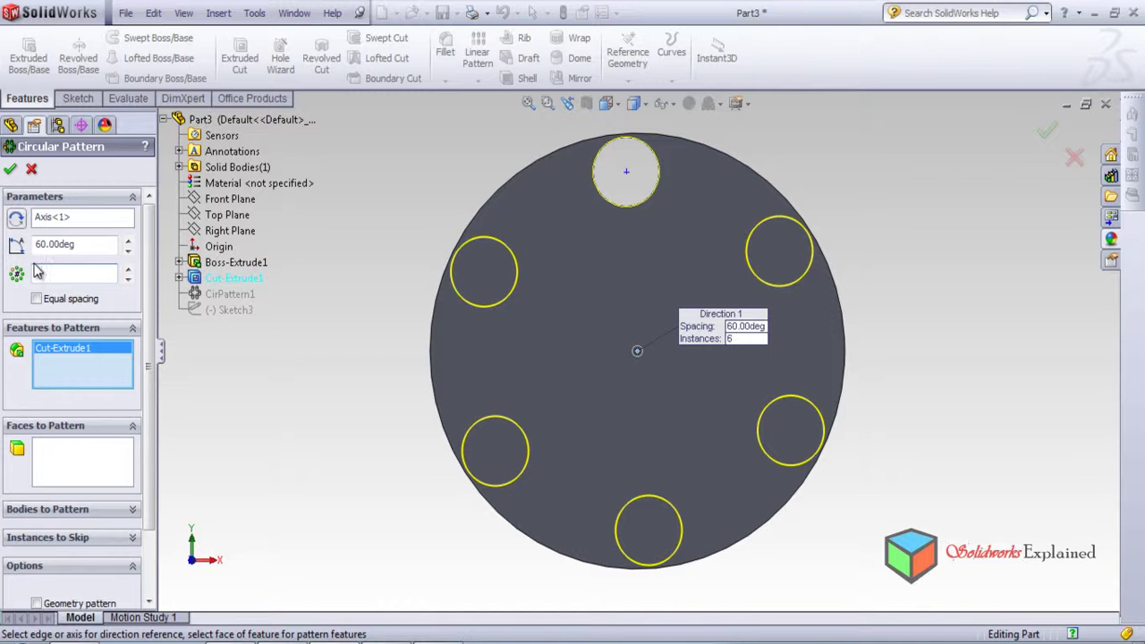
# Switch to Calculator to check the instance count, close it, and accept the circular pattern.
pyautogui.hotkey('alt', 'Tab')
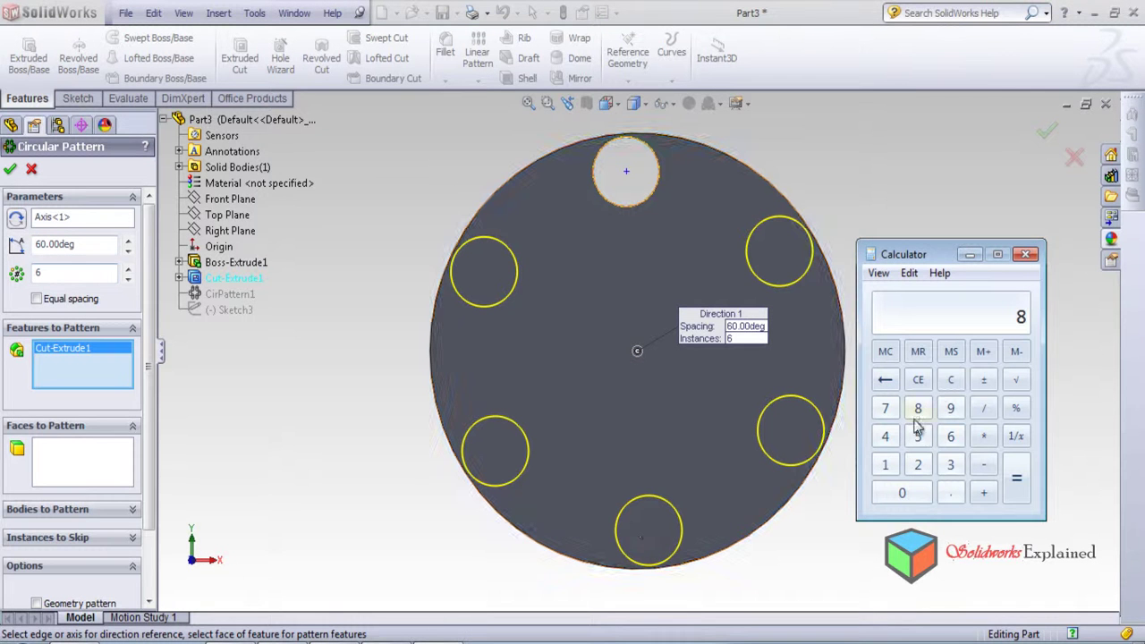
pyautogui.click(951, 379)
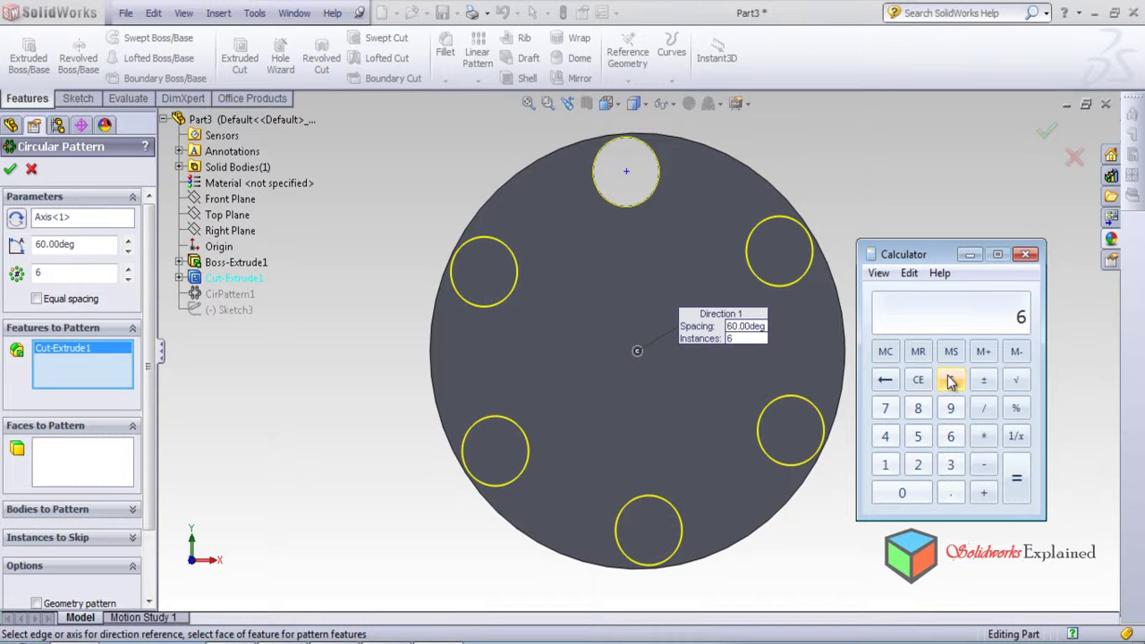
pyautogui.click(1026, 256)
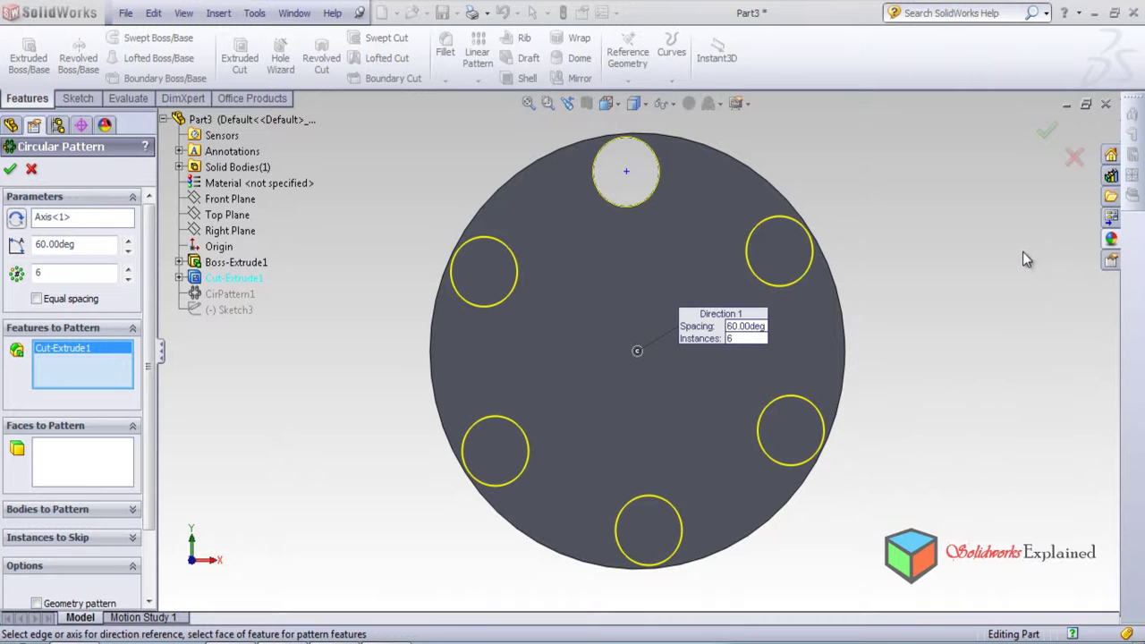
pyautogui.click(10, 169)
# Examine the patterned holes and their temporary axes up close and from several angles.
pyautogui.moveTo(407, 461)
pyautogui.mouseDown(button='middle')
pyautogui.moveTo(429, 435)
pyautogui.moveTo(420, 448)
pyautogui.moveTo(437, 463)
pyautogui.moveTo(407, 456)
pyautogui.mouseUp(button='middle')
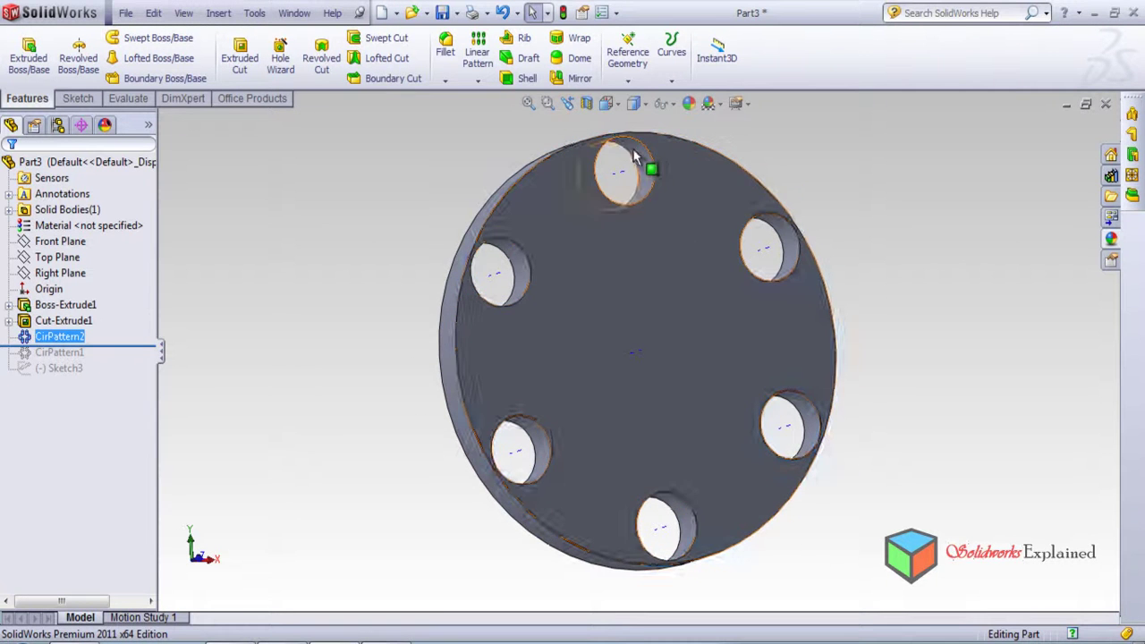
pyautogui.scroll(-6, 639, 159)
pyautogui.scroll(6, 725, 347)
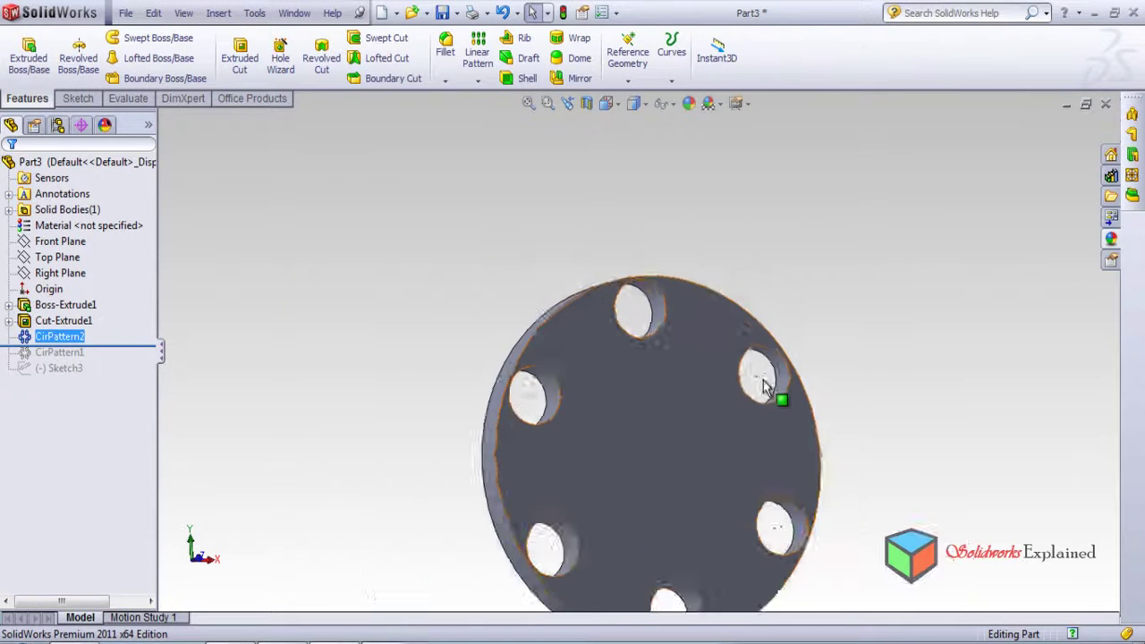
pyautogui.scroll(-5, 703, 462)
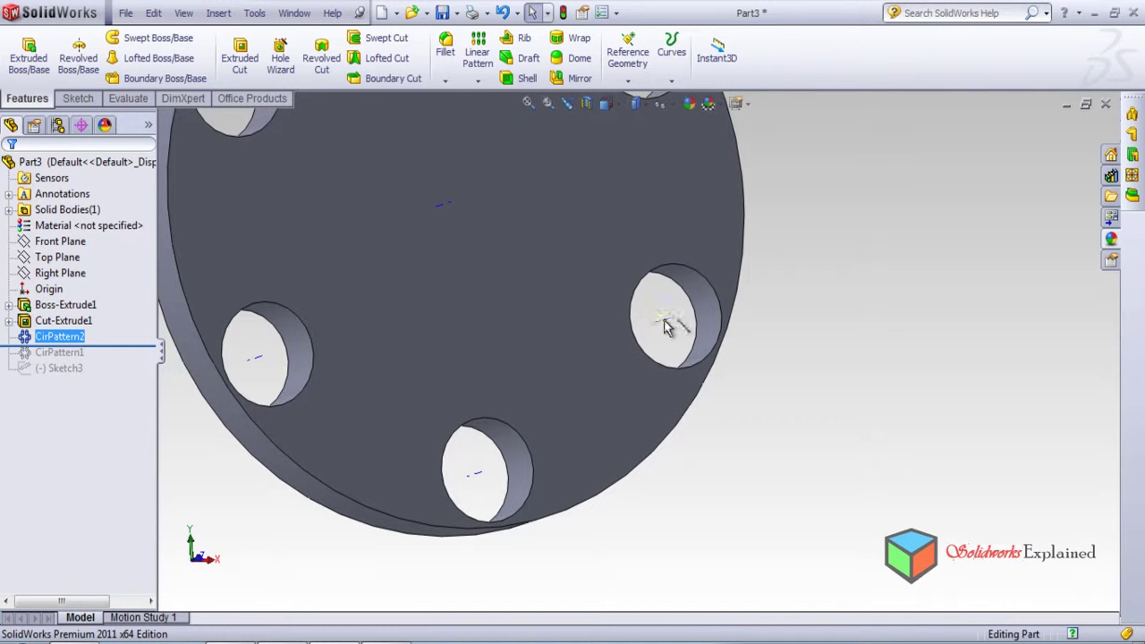
pyautogui.scroll(-3, 648, 366)
pyautogui.scroll(5, 644, 360)
pyautogui.moveTo(582, 373)
pyautogui.mouseDown(button='middle')
pyautogui.moveTo(566, 346)
pyautogui.moveTo(478, 388)
pyautogui.moveTo(635, 271)
pyautogui.moveTo(489, 204)
pyautogui.mouseUp(button='middle')
pyautogui.scroll(-5, 565, 273)
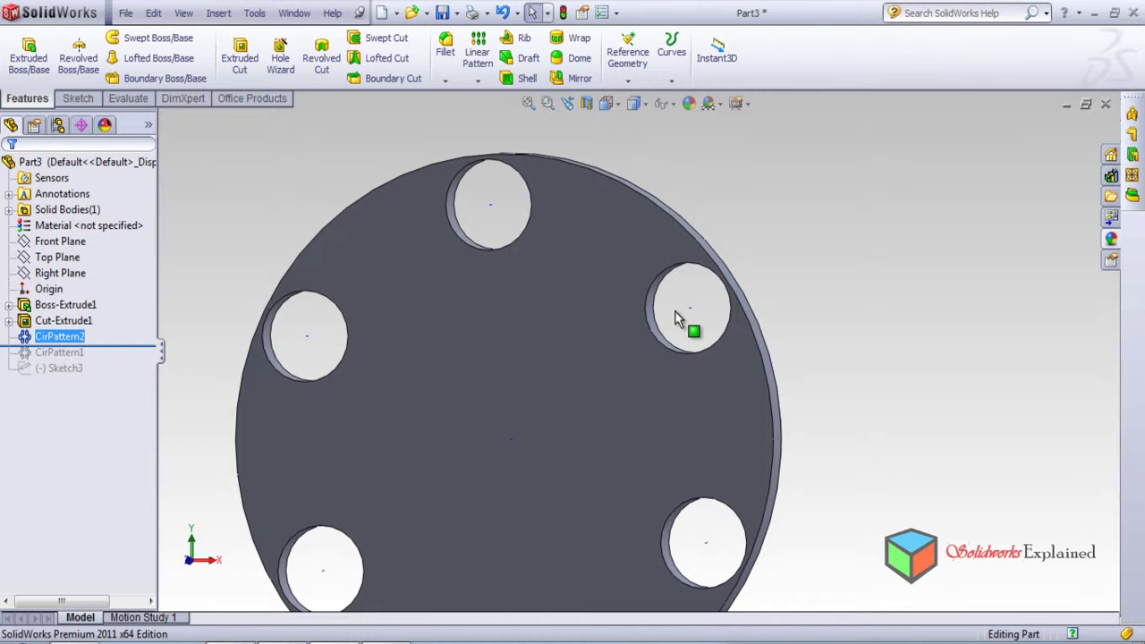
pyautogui.scroll(5, 623, 482)
pyautogui.moveTo(602, 474); pyautogui.dragTo(662, 376, button='middle')
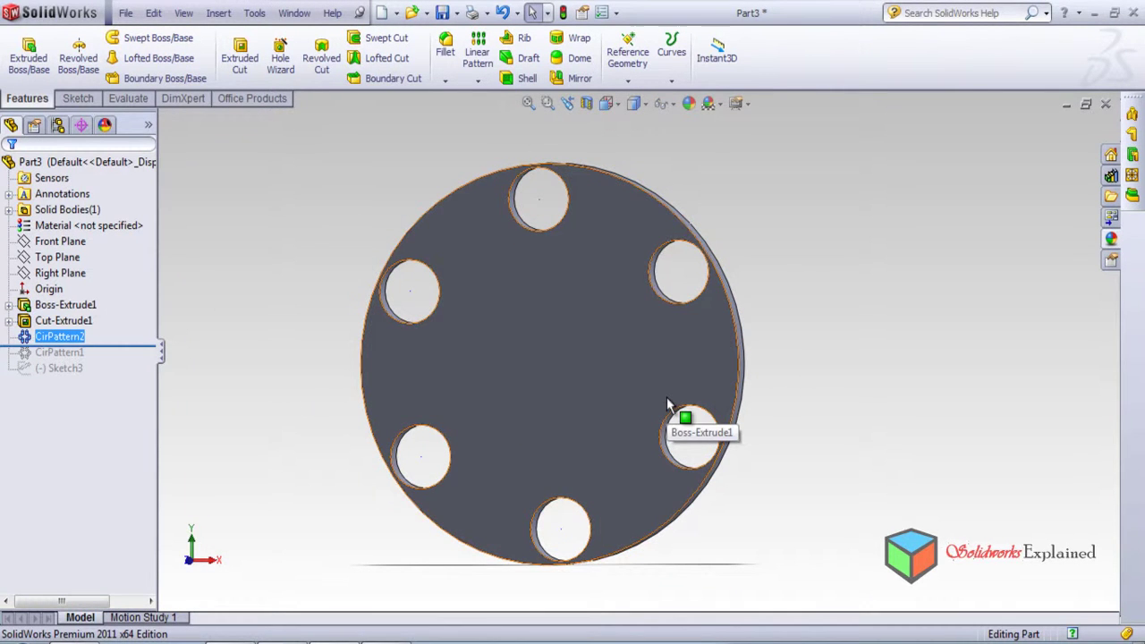
# Sketch two lines on the disc face, viewed normal to it, joining the centres of the two uppermost holes to the disc's centre.
pyautogui.rightClick(68, 343)
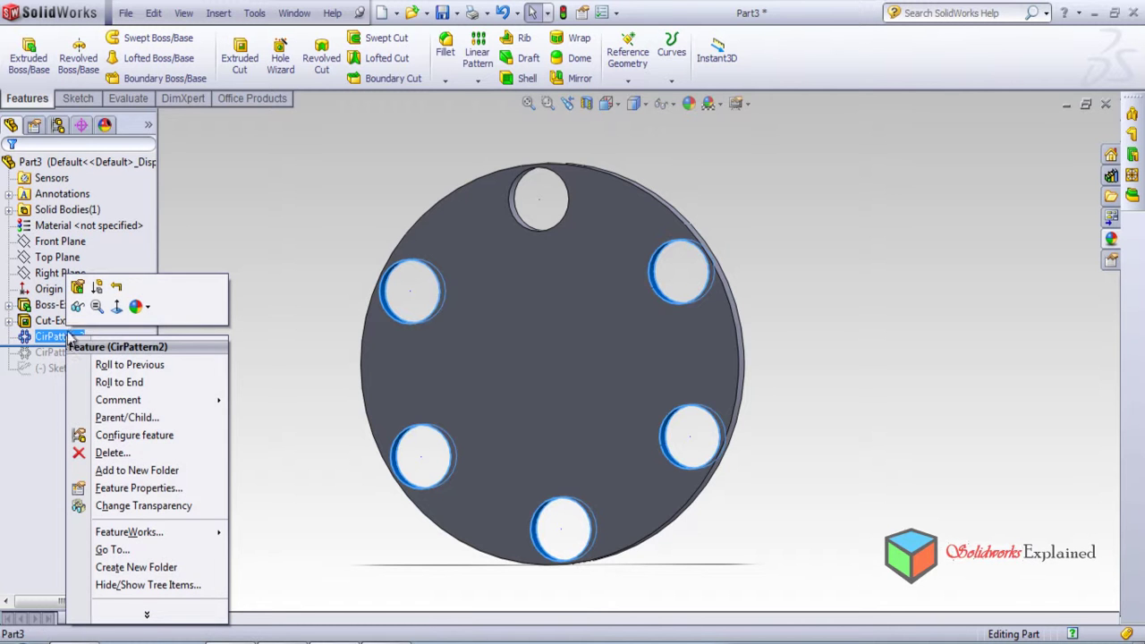
pyautogui.click(124, 307)
pyautogui.click(306, 302)
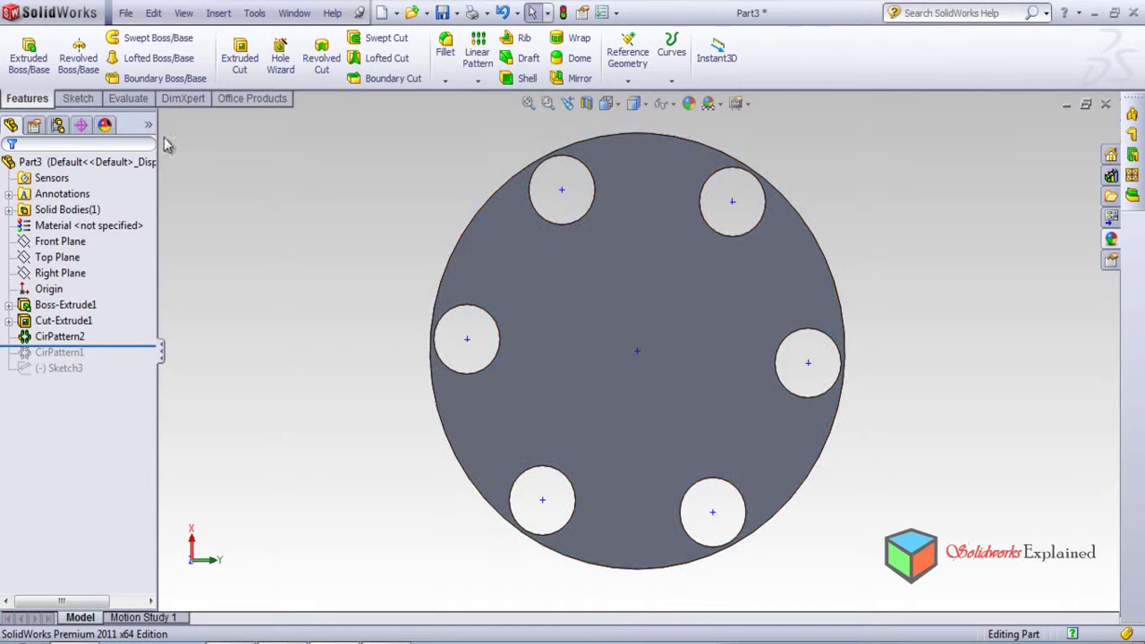
pyautogui.click(78, 99)
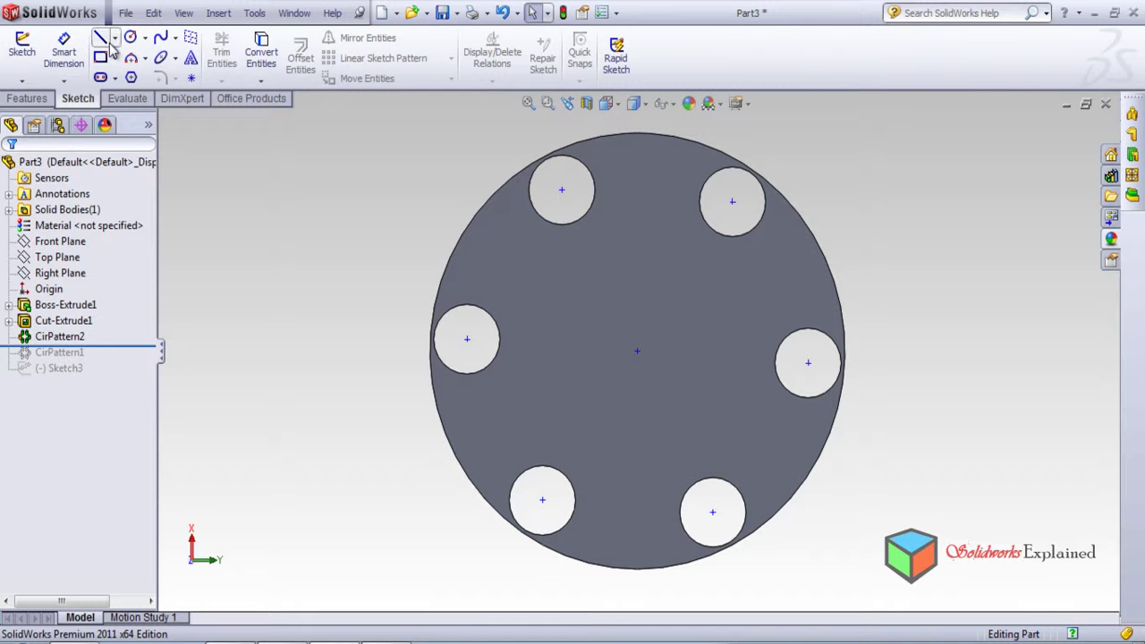
pyautogui.click(101, 40)
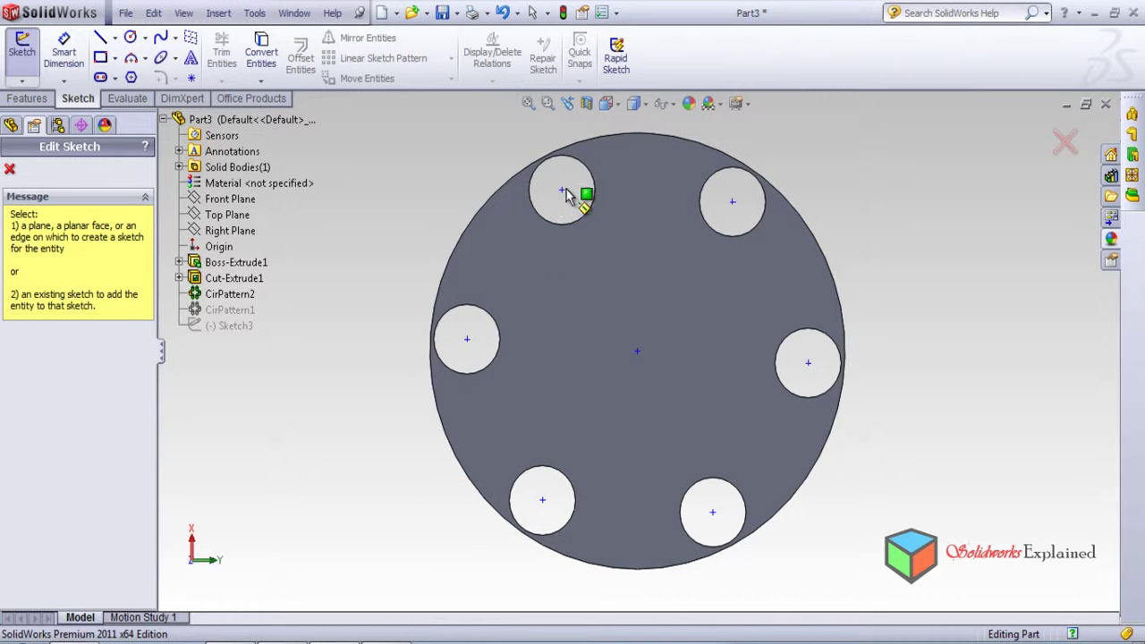
pyautogui.click(638, 349)
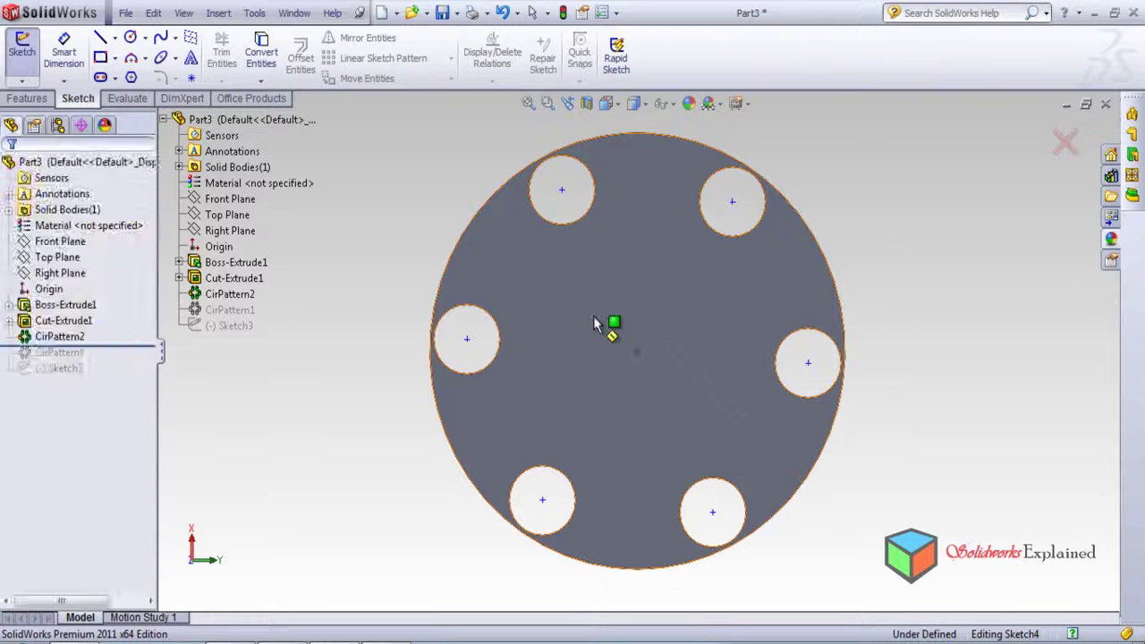
pyautogui.click(562, 189)
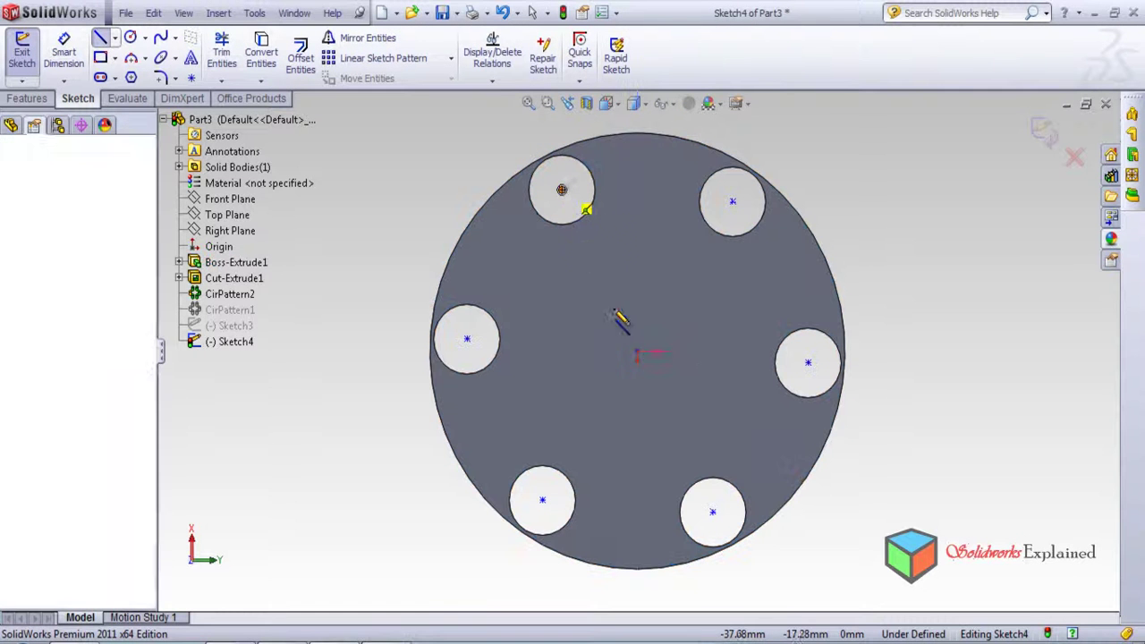
pyautogui.click(637, 352)
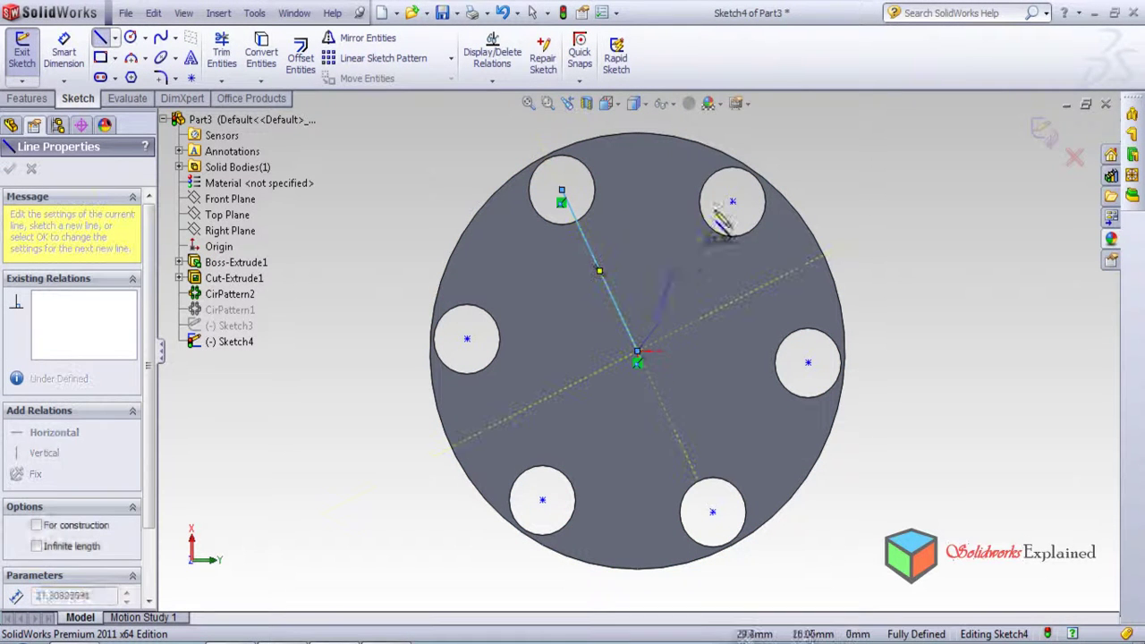
pyautogui.click(732, 202)
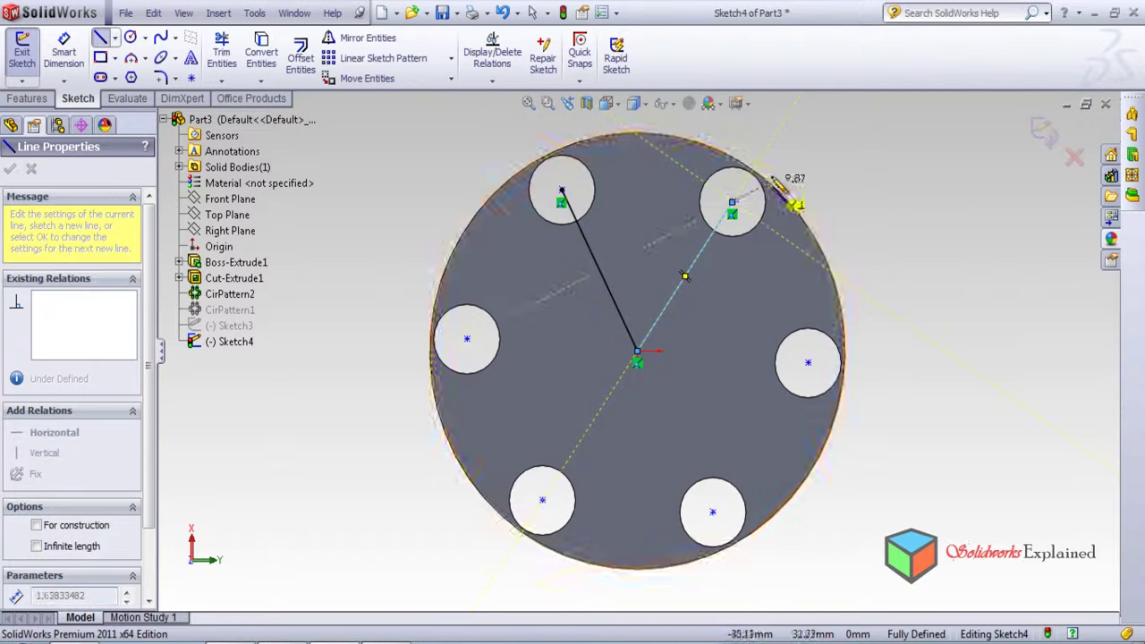
pyautogui.doubleClick(731, 202)
pyautogui.press('Escape')
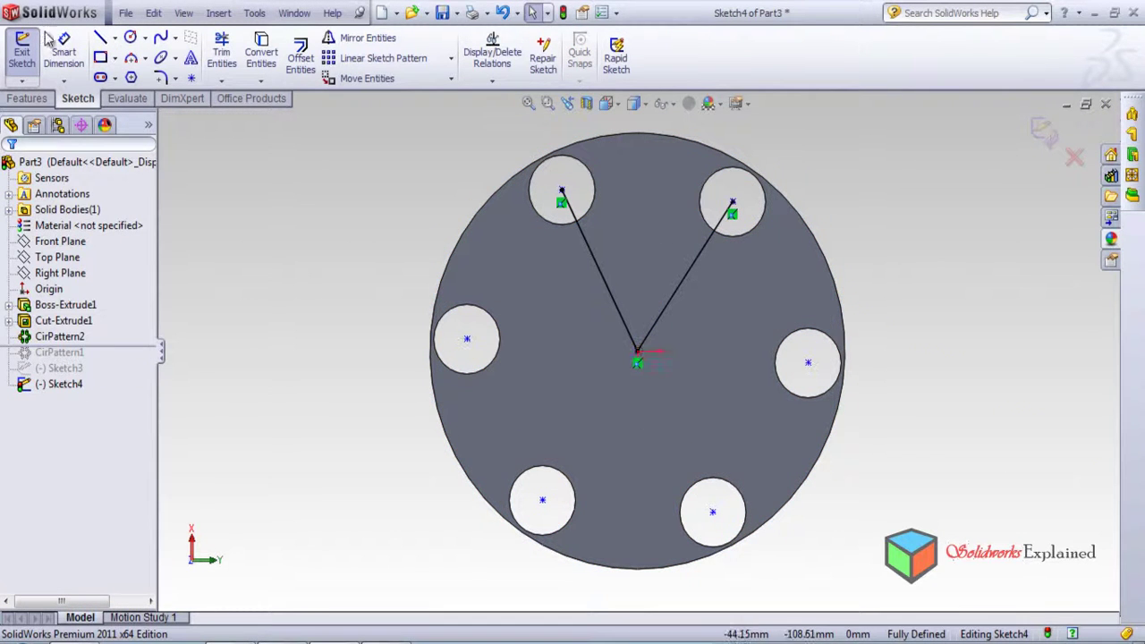
# Add a third sketch line from the disc's centre to the centre of the rightmost hole.
pyautogui.click(101, 40)
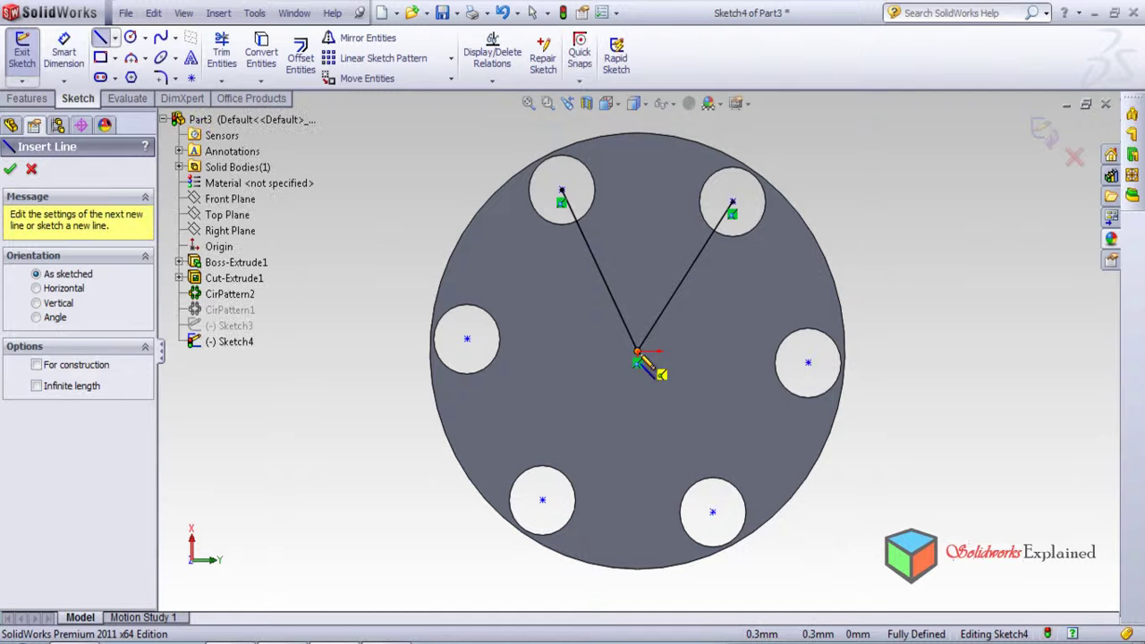
pyautogui.click(637, 361)
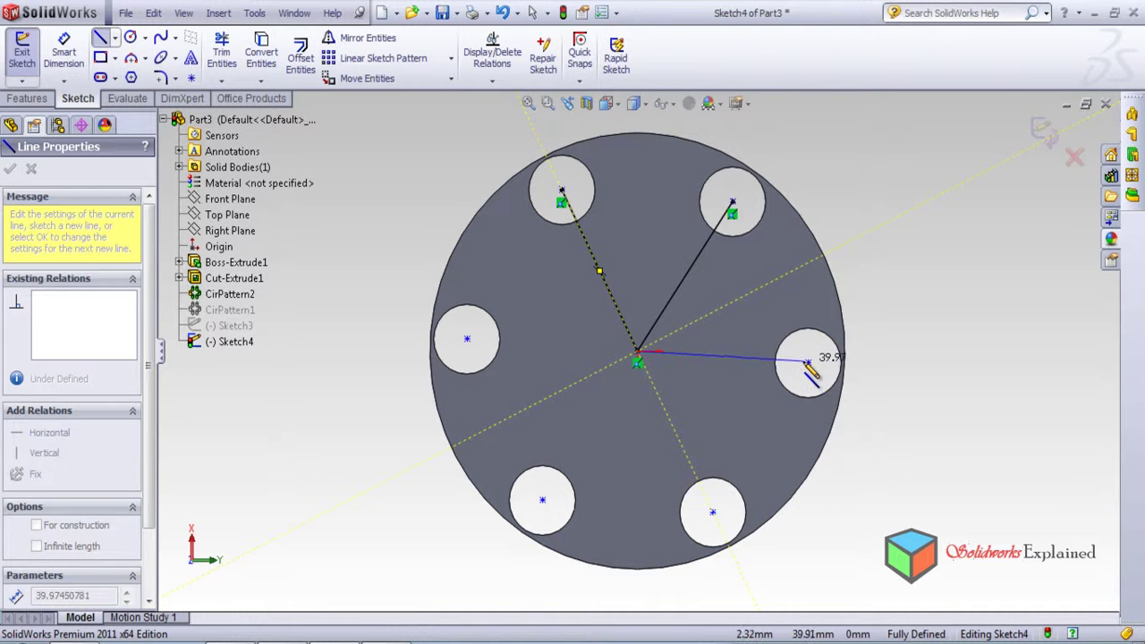
pyautogui.click(809, 365)
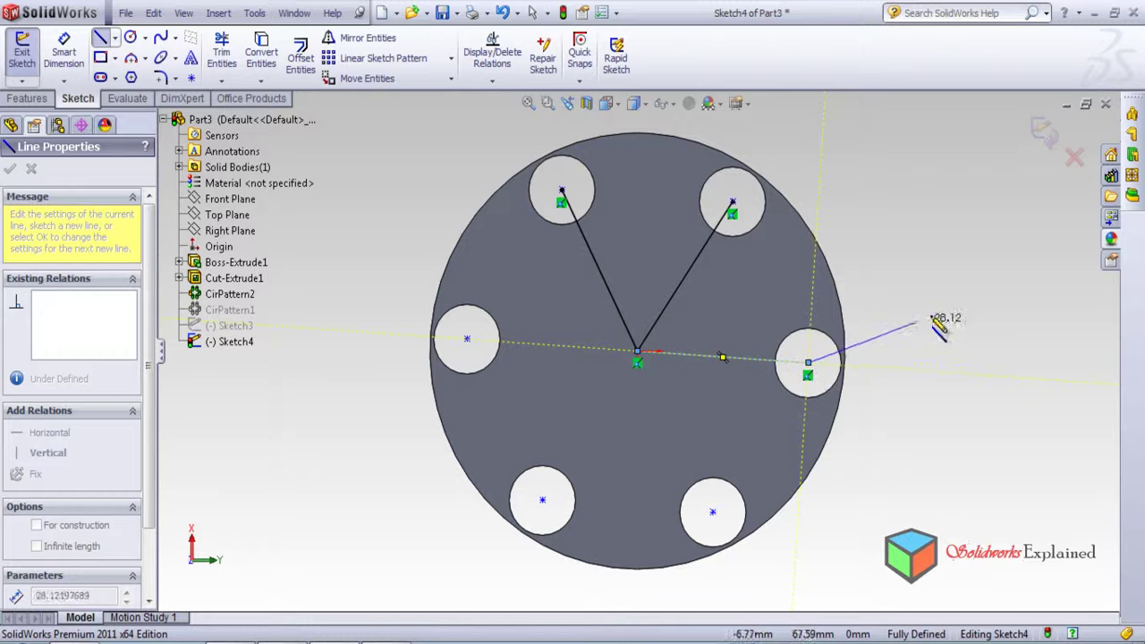
pyautogui.press('Escape')
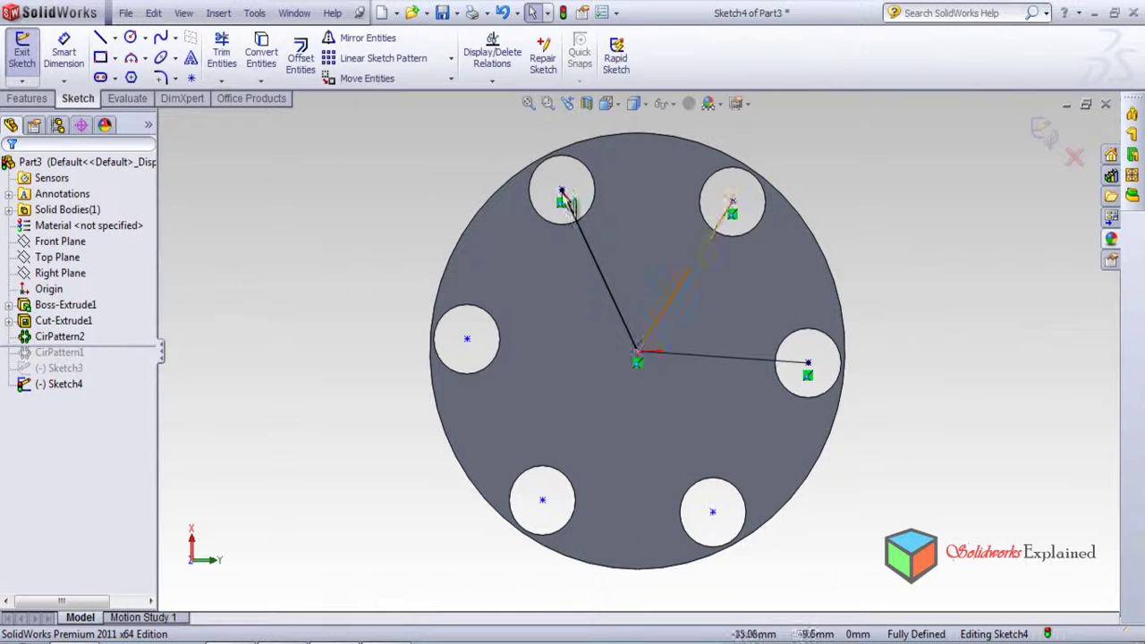
# Add a driven angle dimension between the two sketch lines running to the two uppermost holes.
pyautogui.click(67, 73)
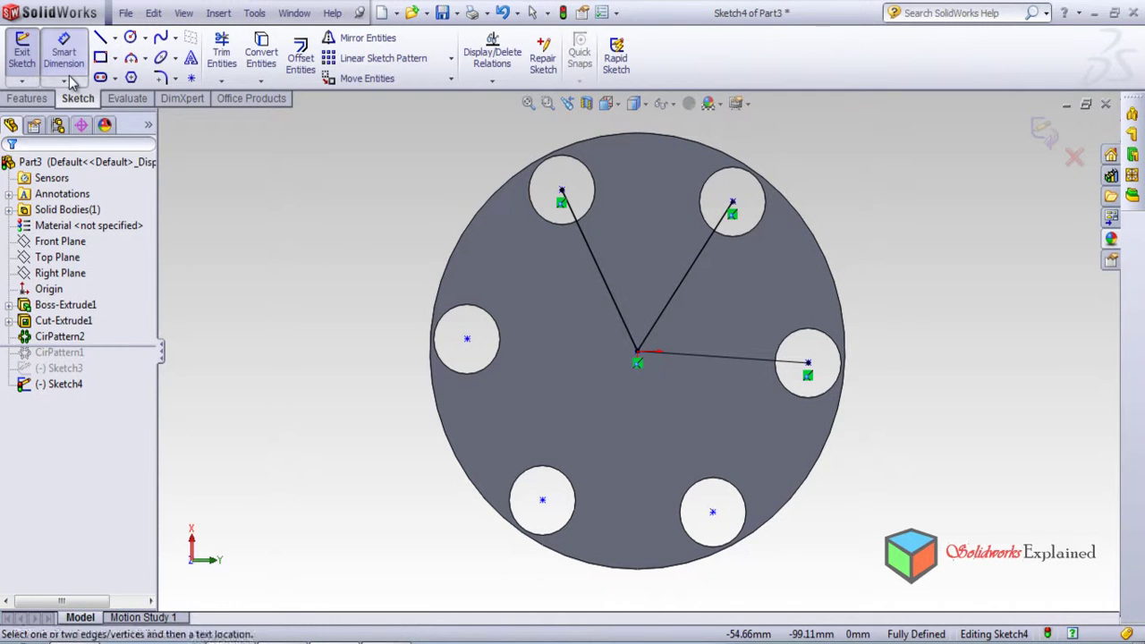
pyautogui.click(604, 268)
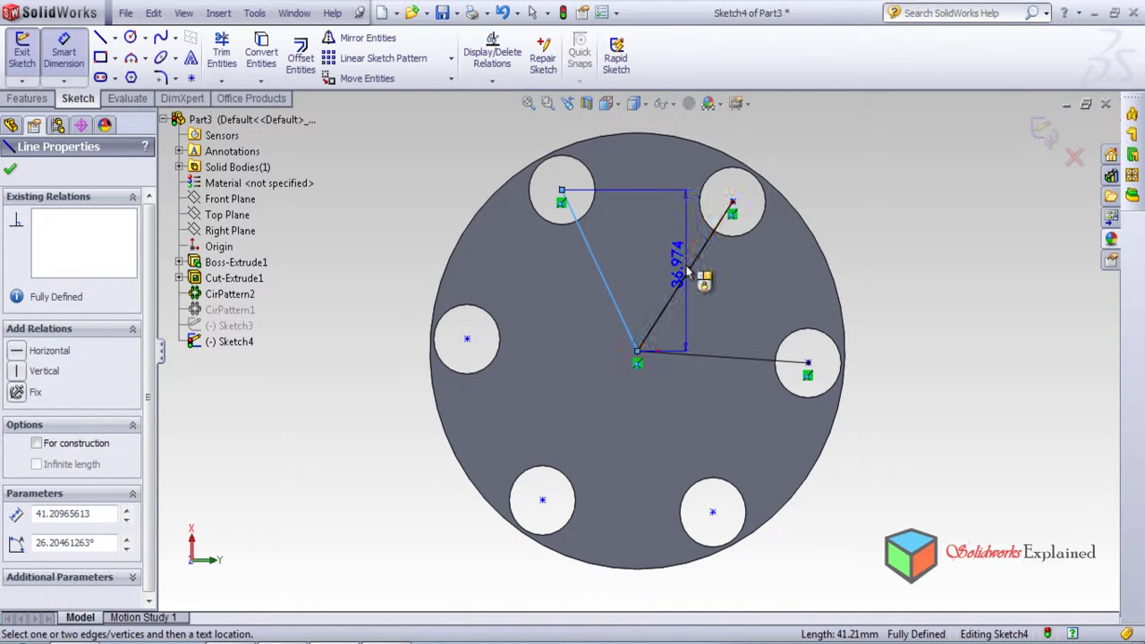
pyautogui.click(689, 274)
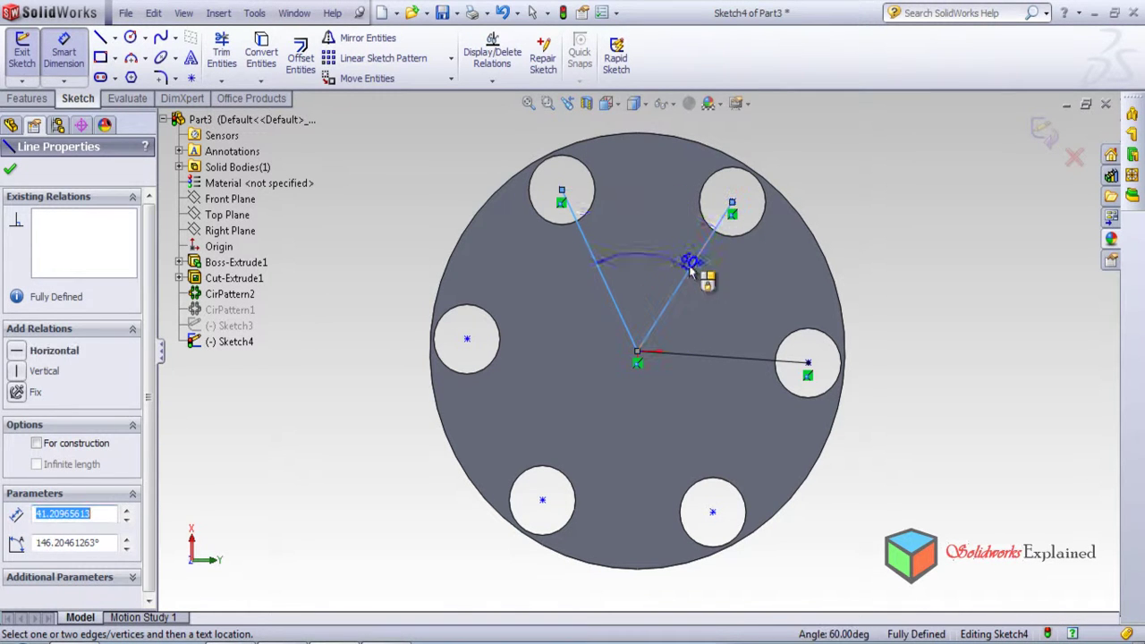
pyautogui.click(656, 204)
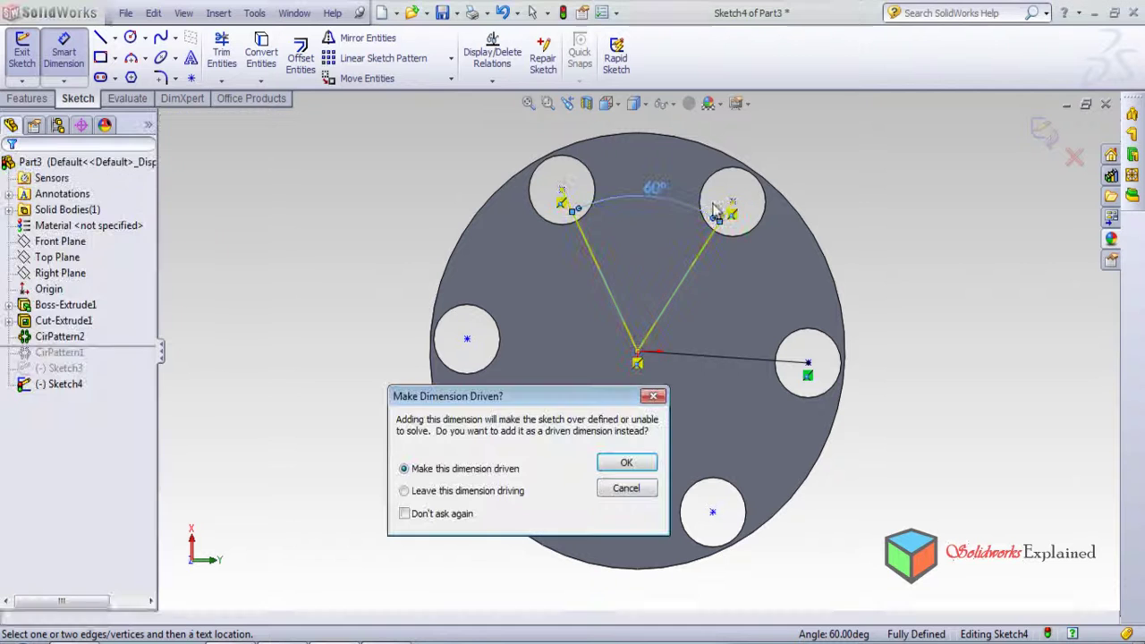
pyautogui.click(625, 463)
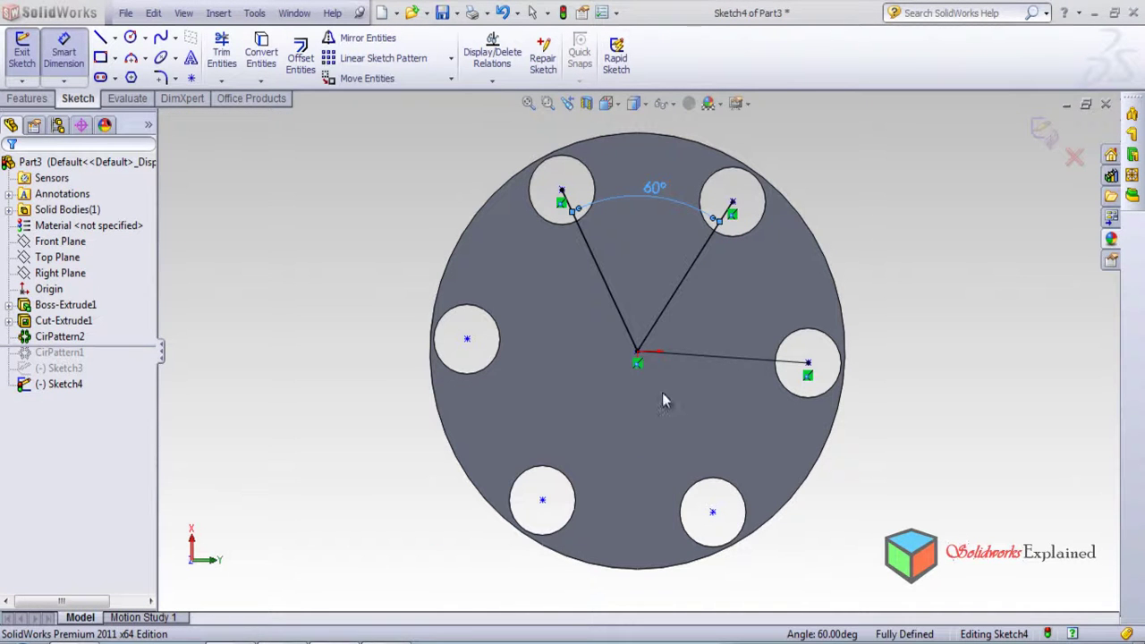
# Add a driven angle dimension between the upper-right hole's line and the rightmost hole's line.
pyautogui.click(707, 291)
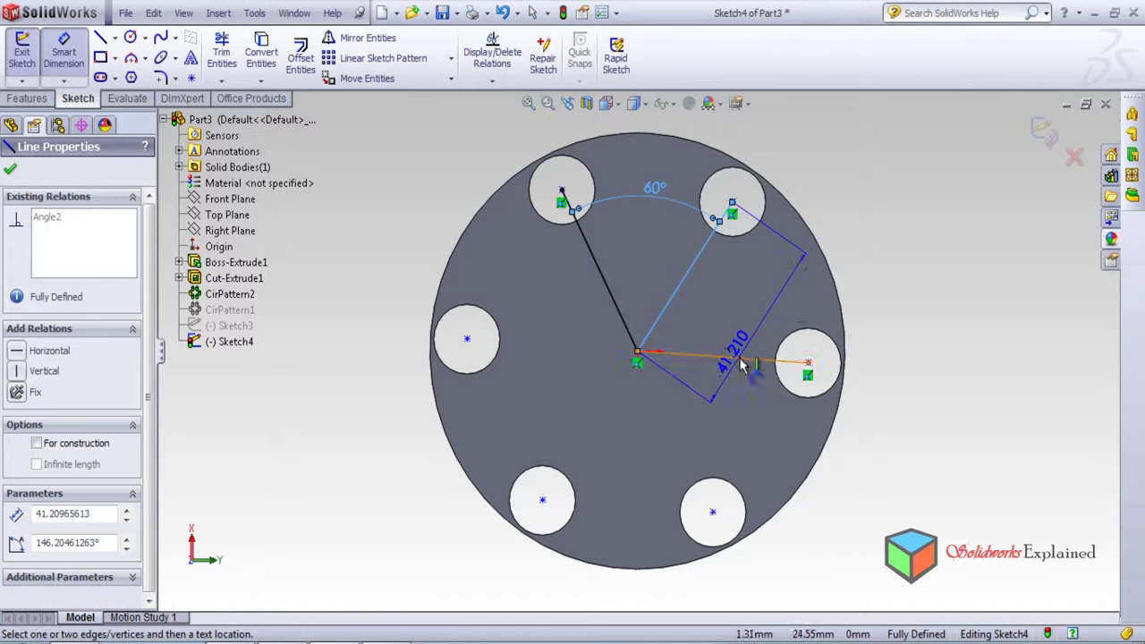
pyautogui.click(774, 360)
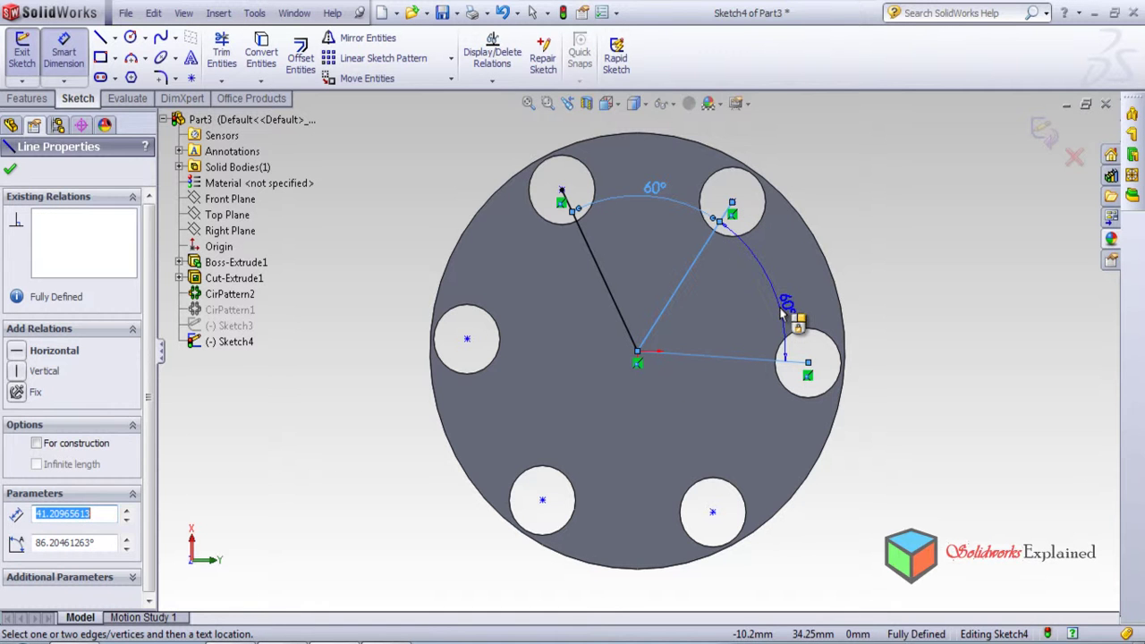
pyautogui.click(775, 291)
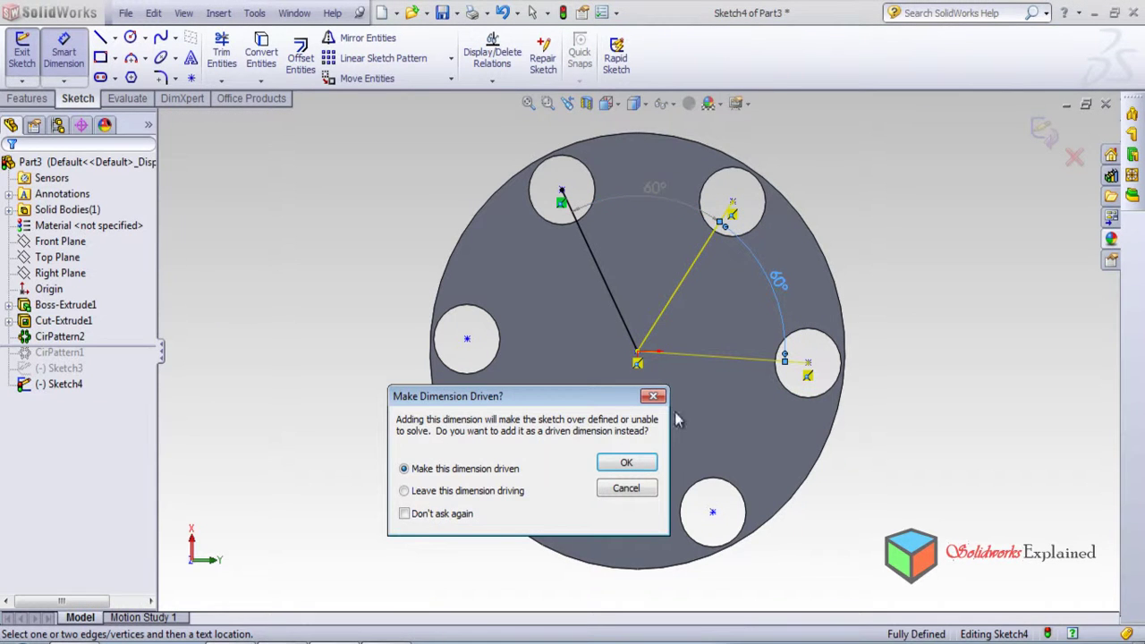
pyautogui.click(626, 463)
# Examine the angle dimensions between the holes up close and at a tilt, and finish the sketch.
pyautogui.moveTo(951, 314); pyautogui.dragTo(832, 308, button='middle')
pyautogui.hotkey('ctrl', '8')
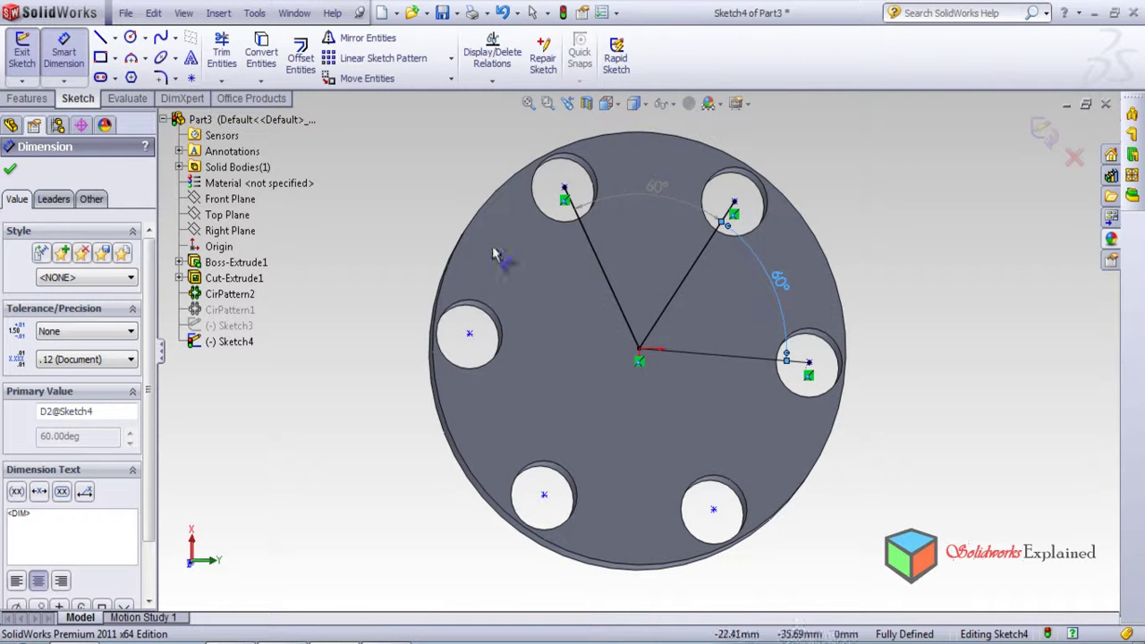
pyautogui.scroll(-4, 670, 328)
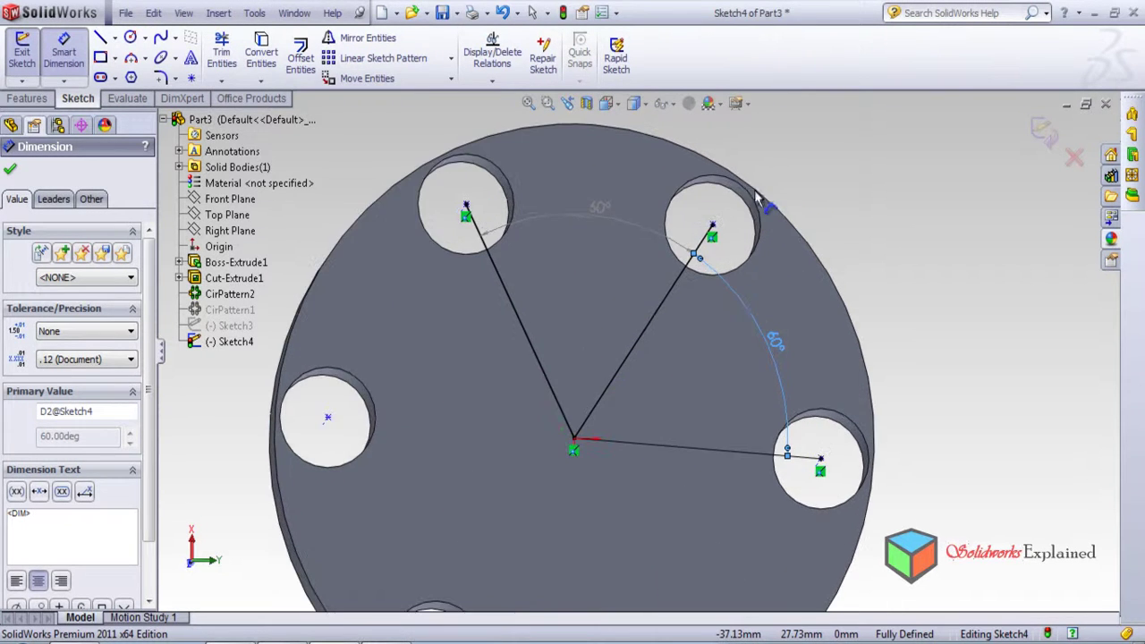
pyautogui.moveTo(623, 346); pyautogui.dragTo(577, 201, button='middle')
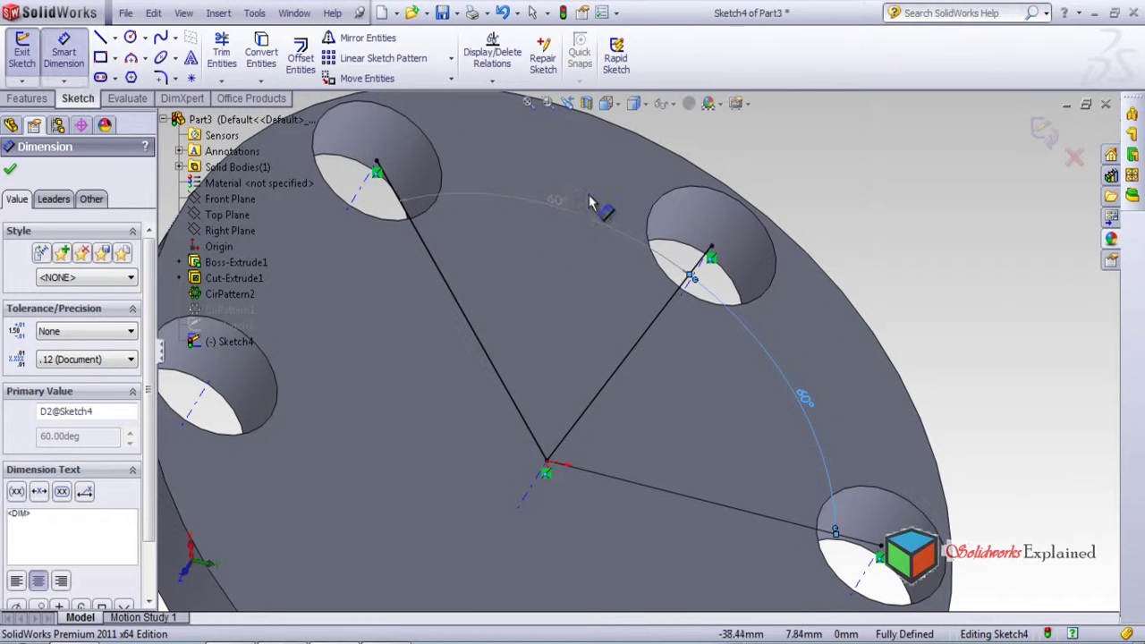
pyautogui.scroll(5, 639, 335)
pyautogui.moveTo(606, 417); pyautogui.dragTo(615, 445, button='middle')
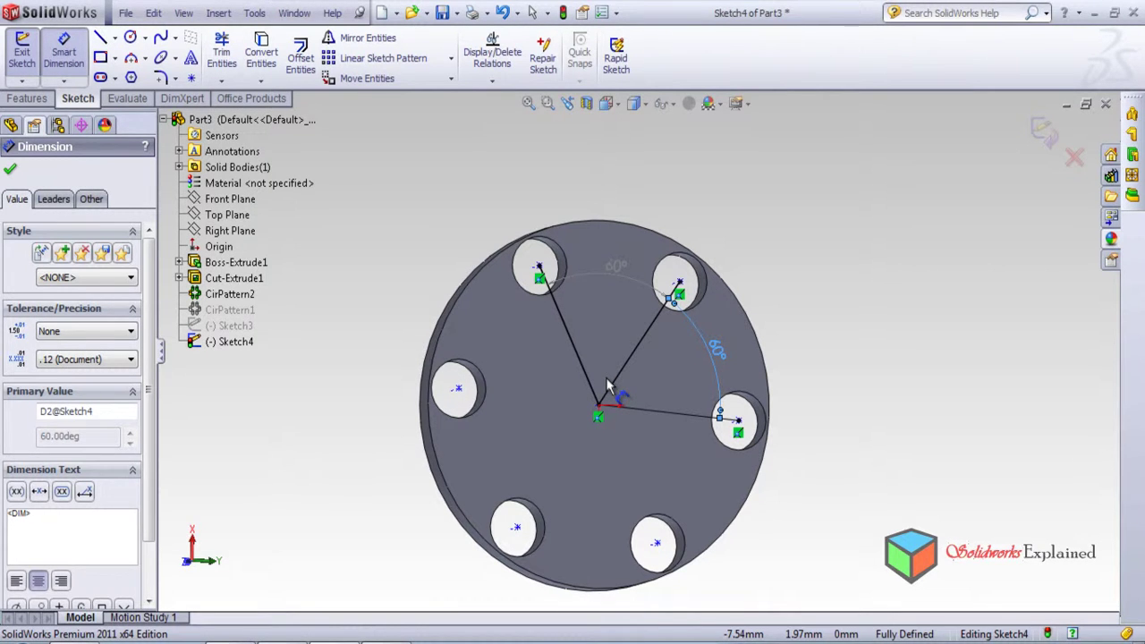
pyautogui.click(1047, 133)
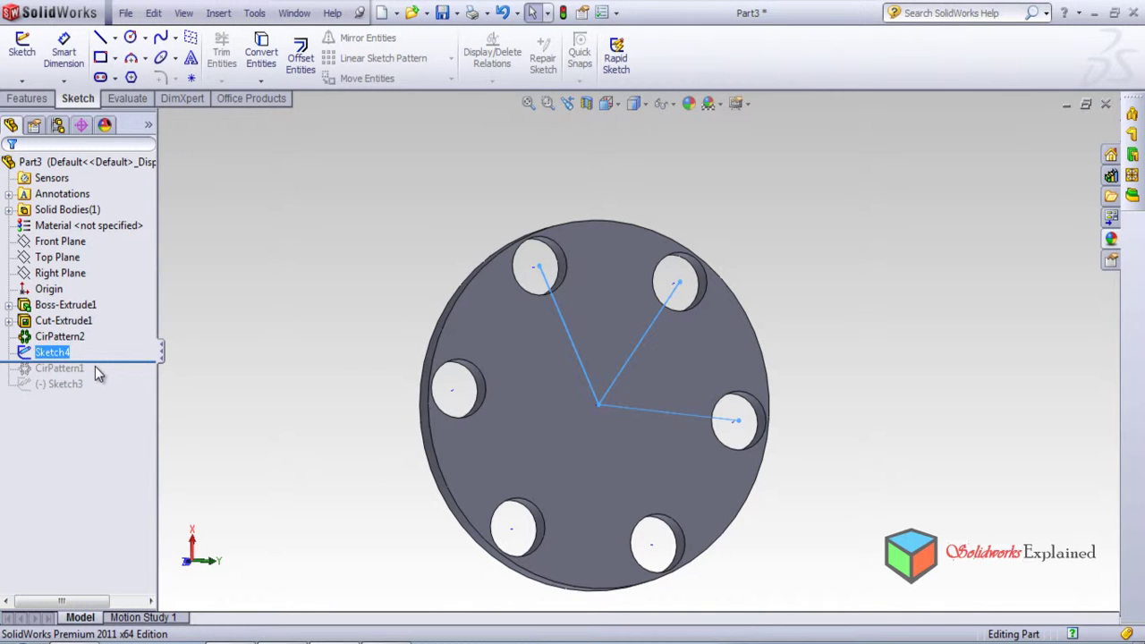
# Roll the model back to just after Boss-Extrude1 and view the plain disc from the front.
pyautogui.moveTo(123, 362); pyautogui.dragTo(124, 330)
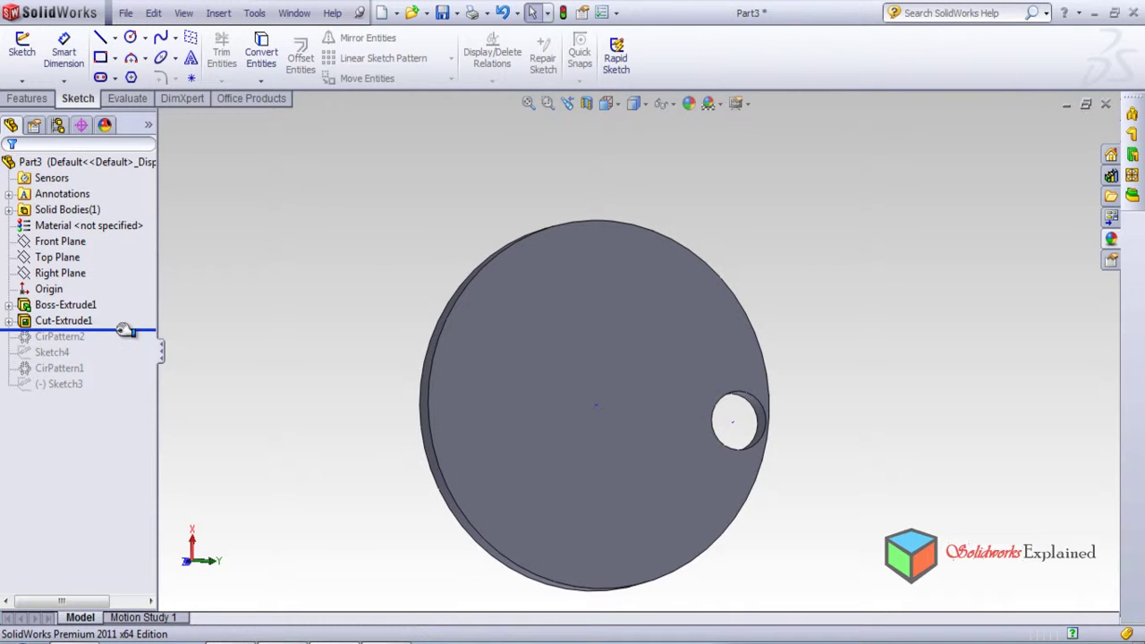
pyautogui.moveTo(124, 330); pyautogui.dragTo(128, 314)
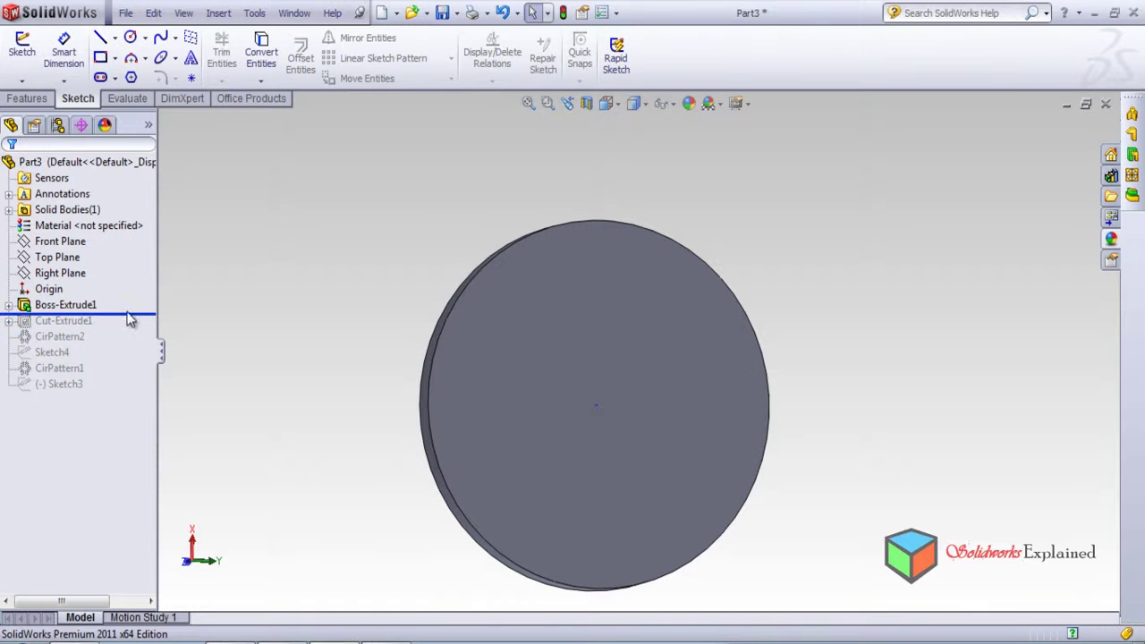
pyautogui.rightClick(89, 306)
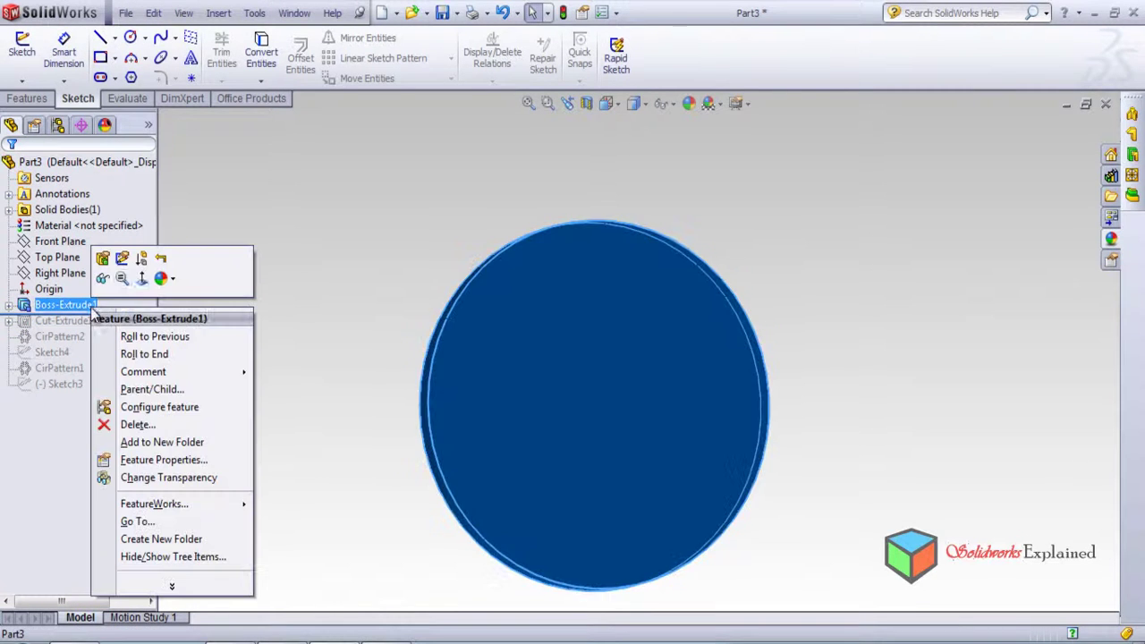
pyautogui.click(143, 279)
pyautogui.click(337, 265)
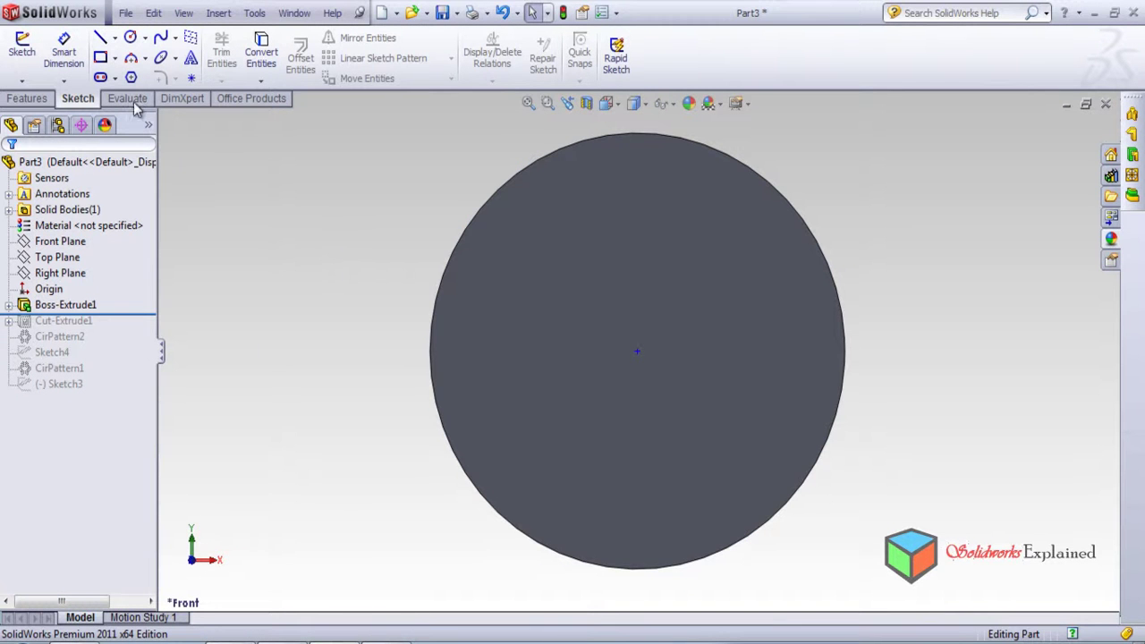
pyautogui.scroll(-2, 685, 218)
pyautogui.scroll(4, 689, 224)
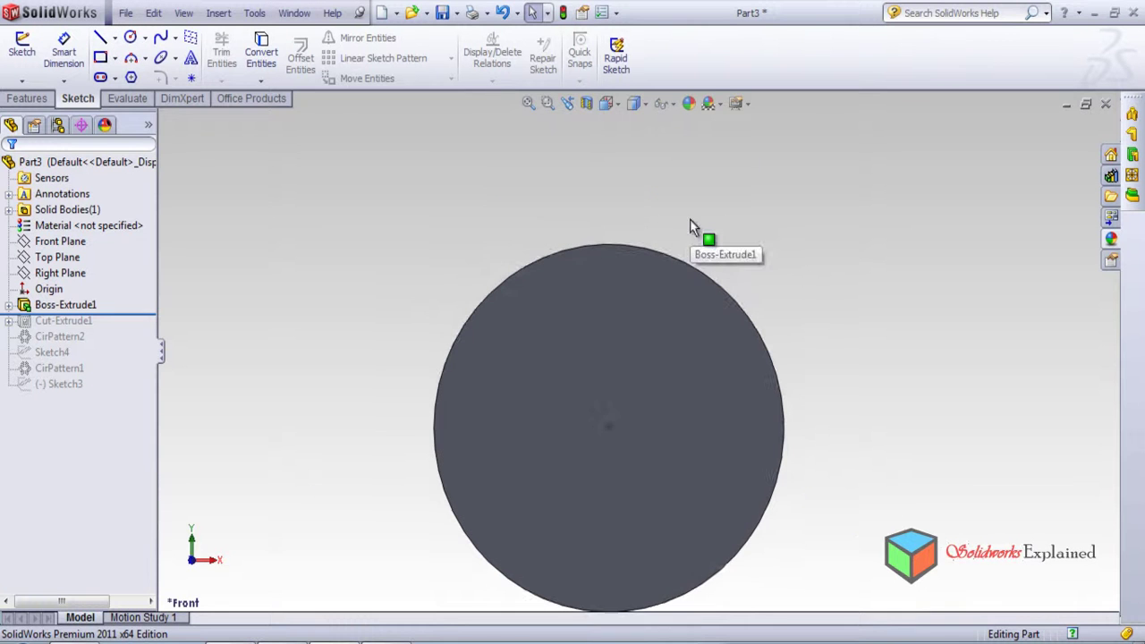
# Sketch on the disc face a vertical line down from the rim's topmost point and a slanted line of about 26 mm back up to the rim.
pyautogui.click(101, 40)
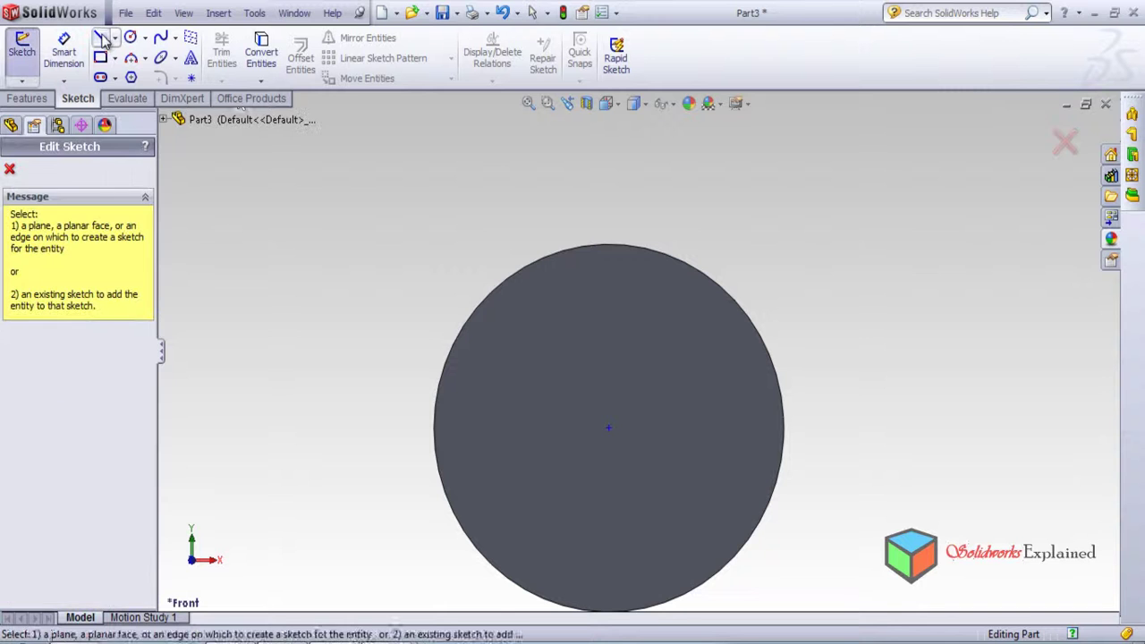
pyautogui.click(649, 394)
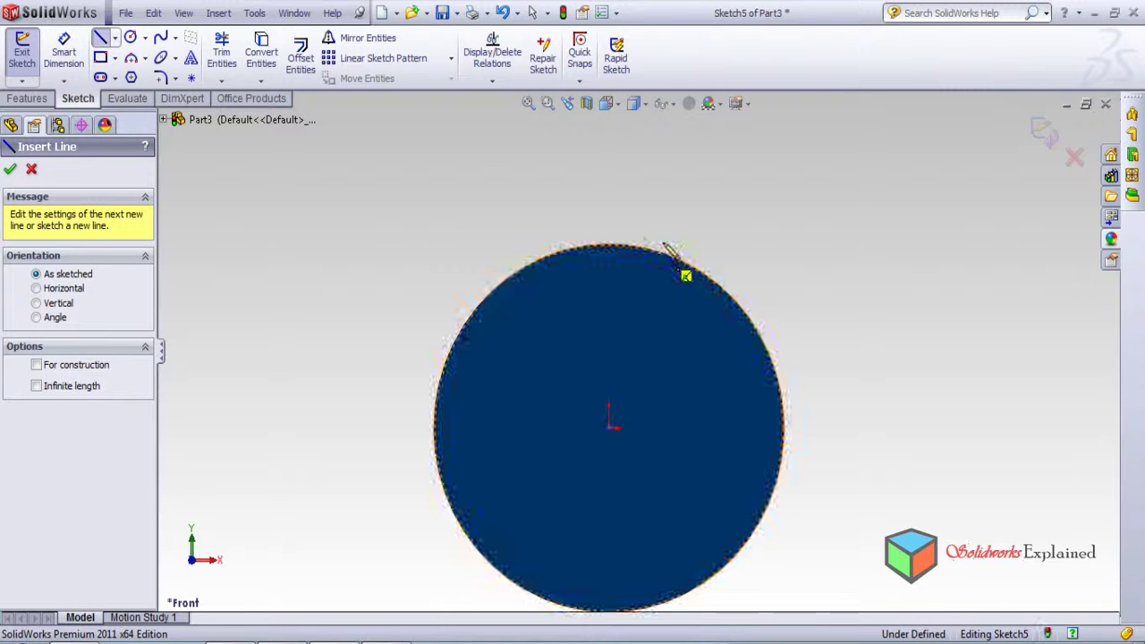
pyautogui.click(607, 245)
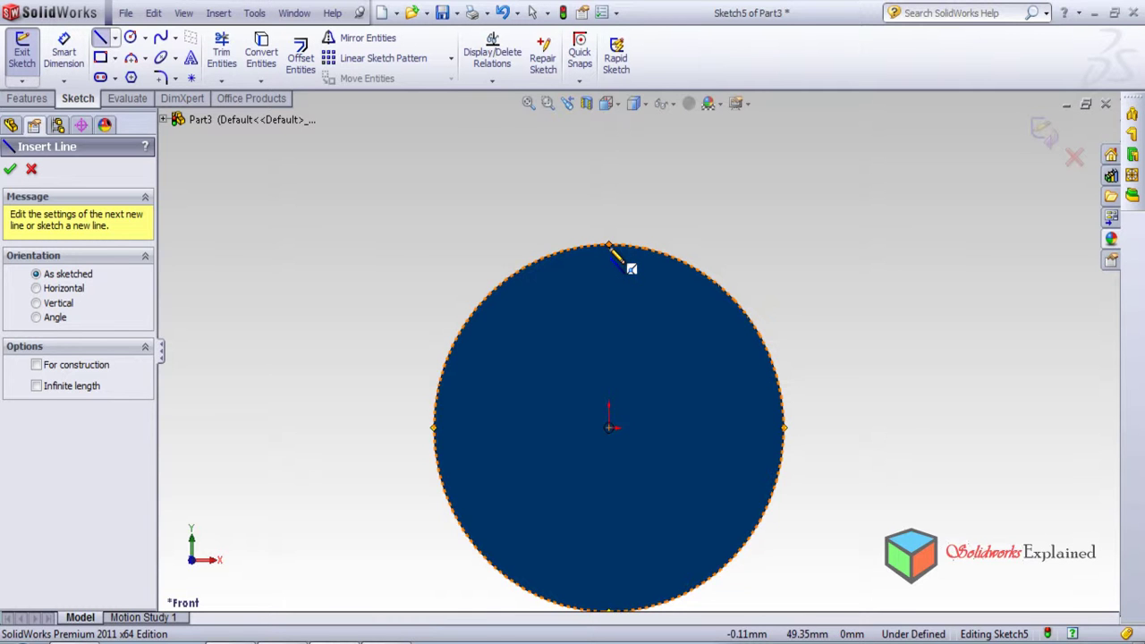
pyautogui.scroll(3, 631, 268)
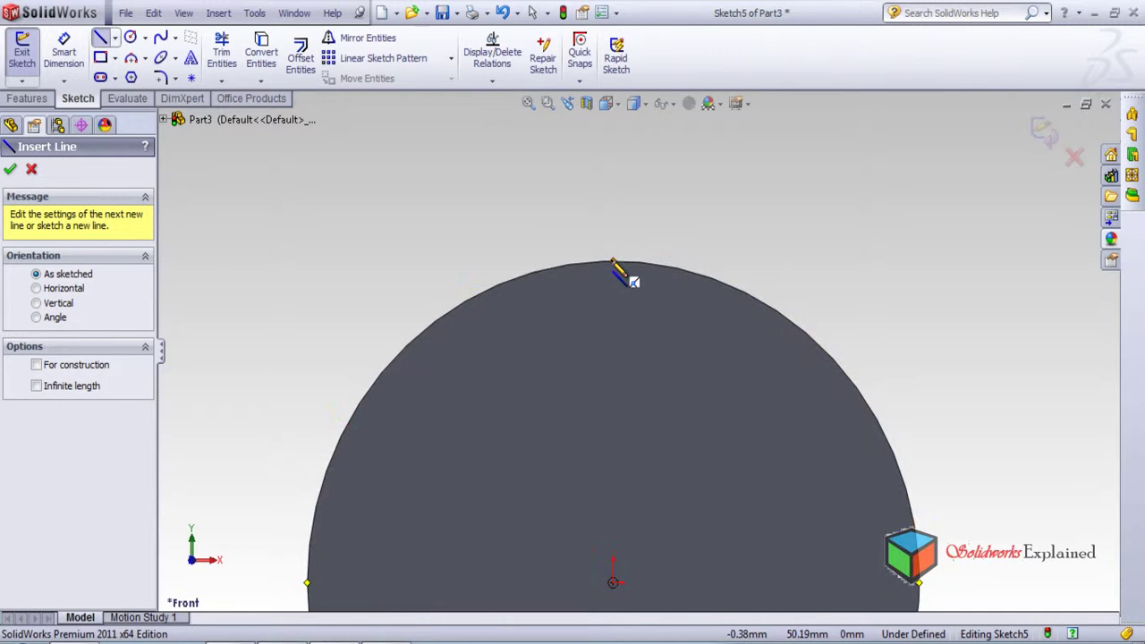
pyautogui.click(614, 262)
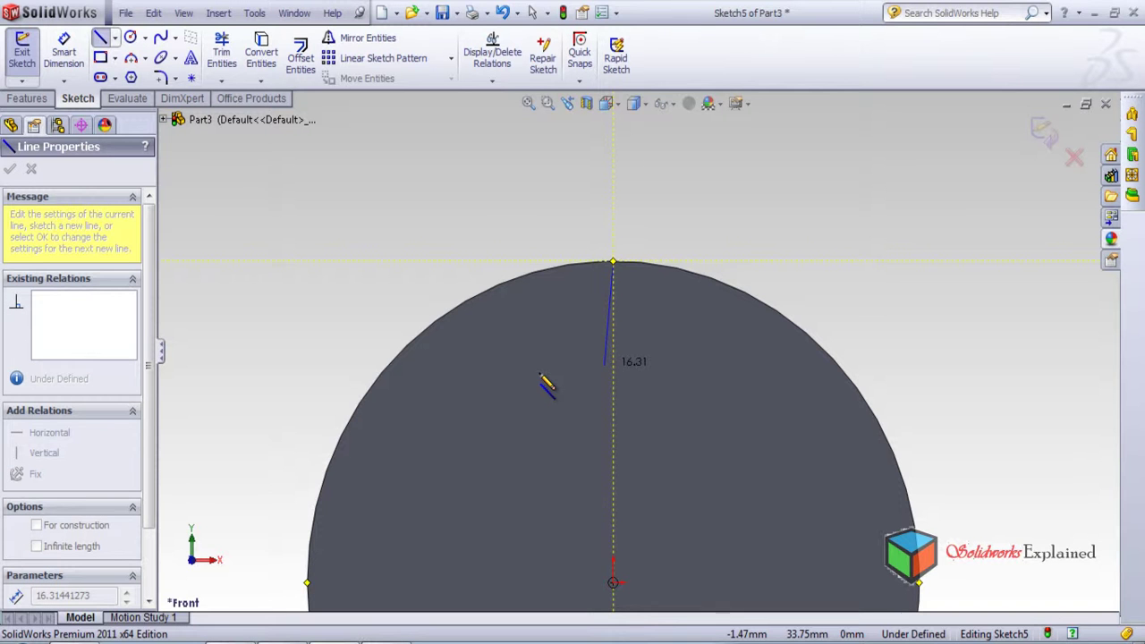
pyautogui.click(613, 383)
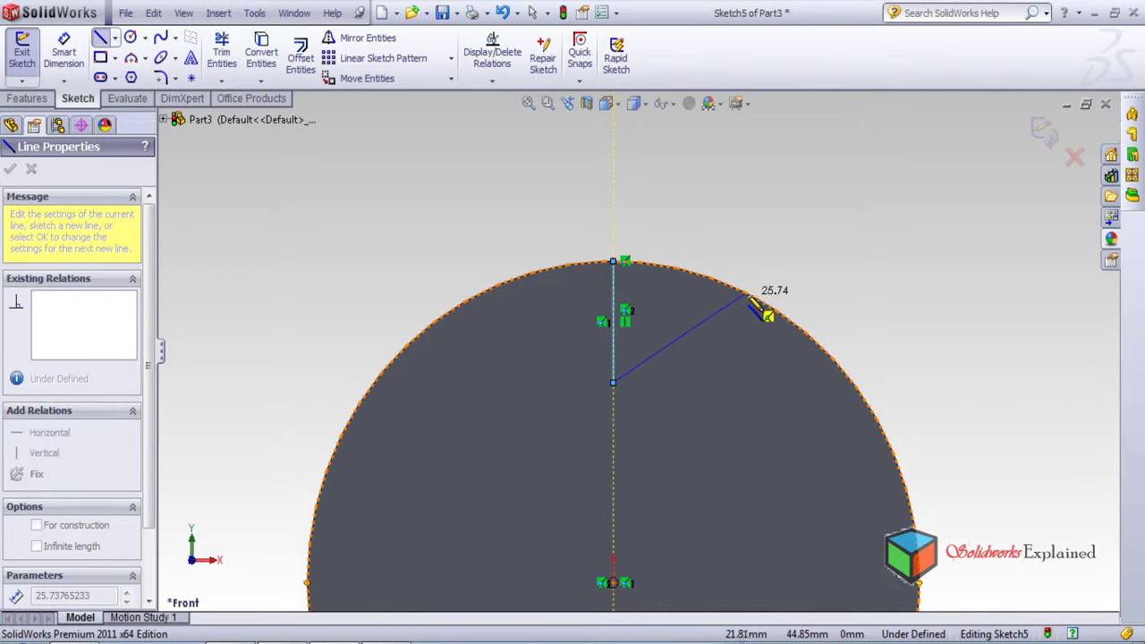
pyautogui.click(749, 296)
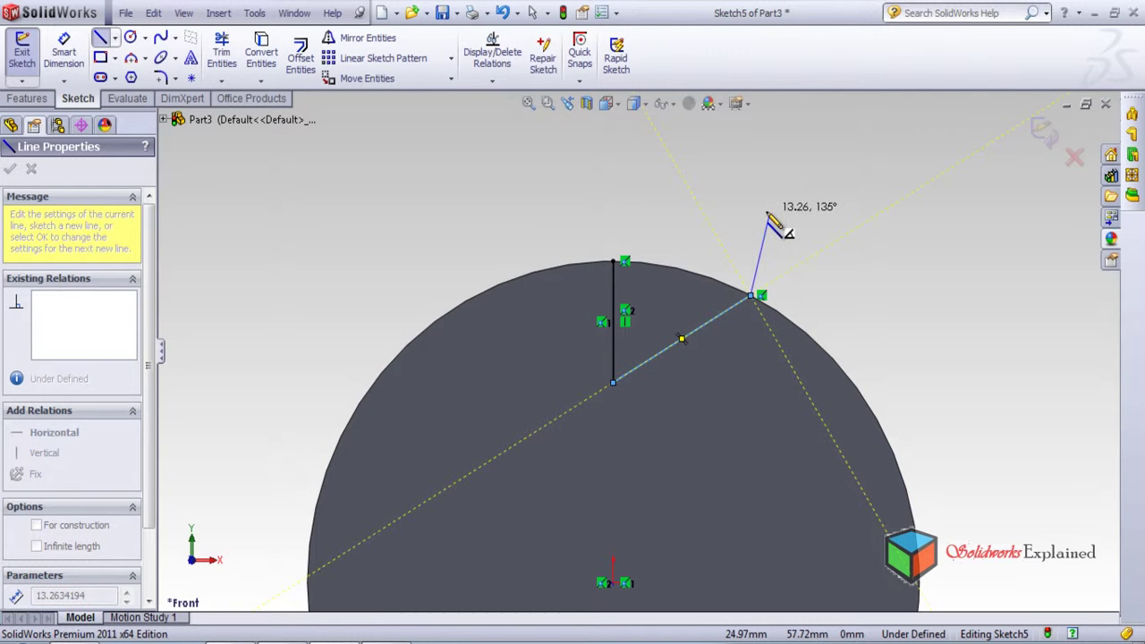
pyautogui.press('Escape')
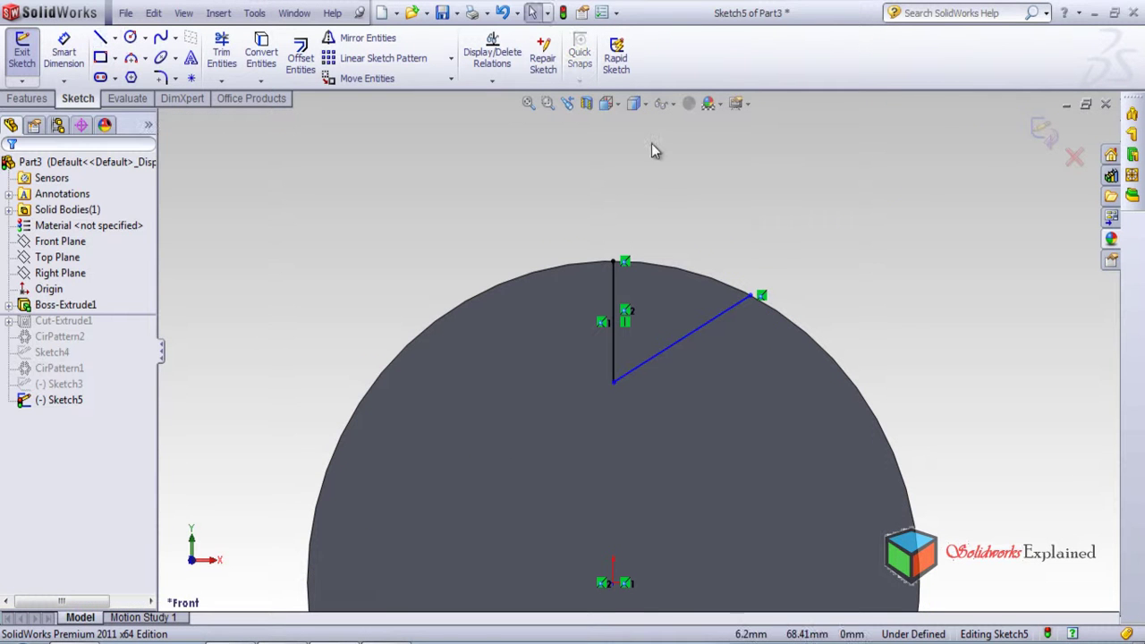
# Close the wedge profile with a 3-point arc of radius 50 mm along the disc's rim, and finish the sketch.
pyautogui.click(131, 62)
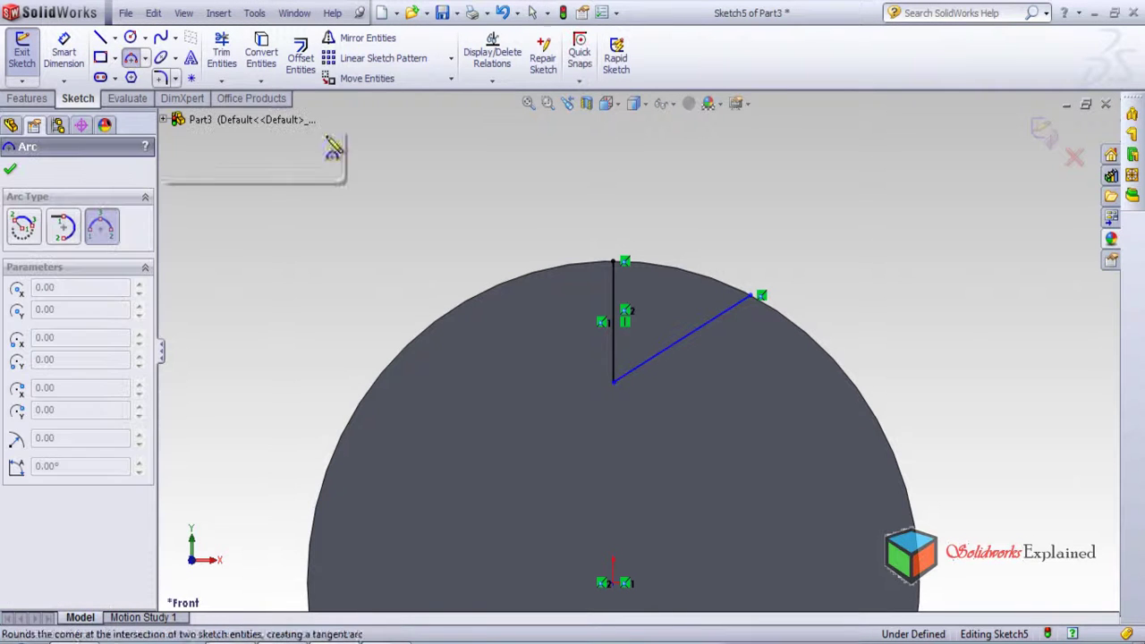
pyautogui.click(614, 262)
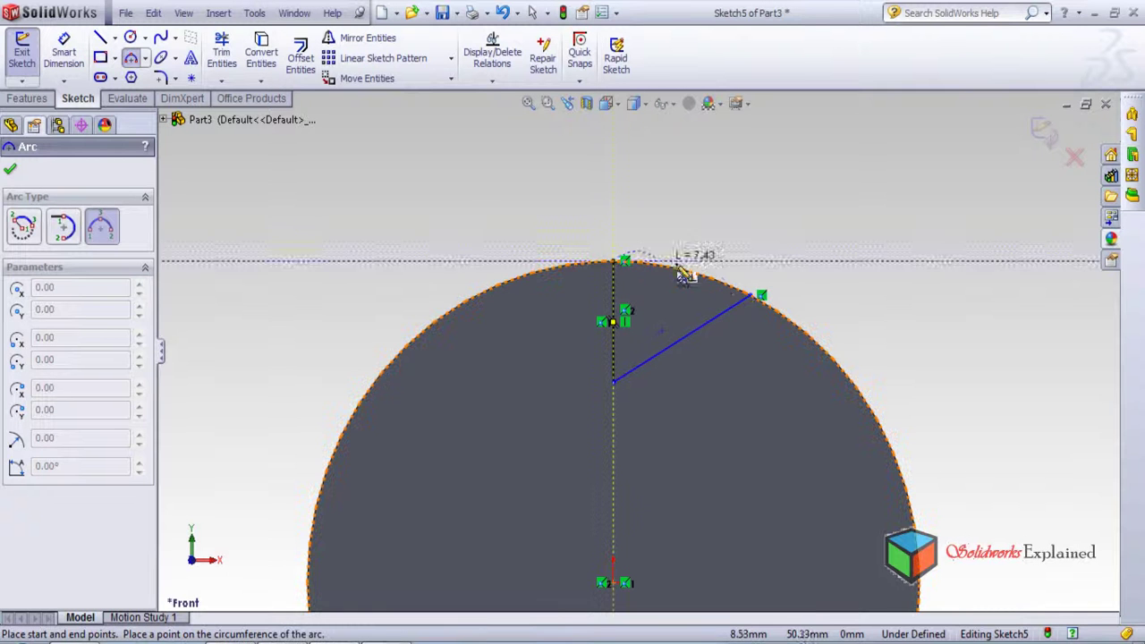
pyautogui.click(750, 295)
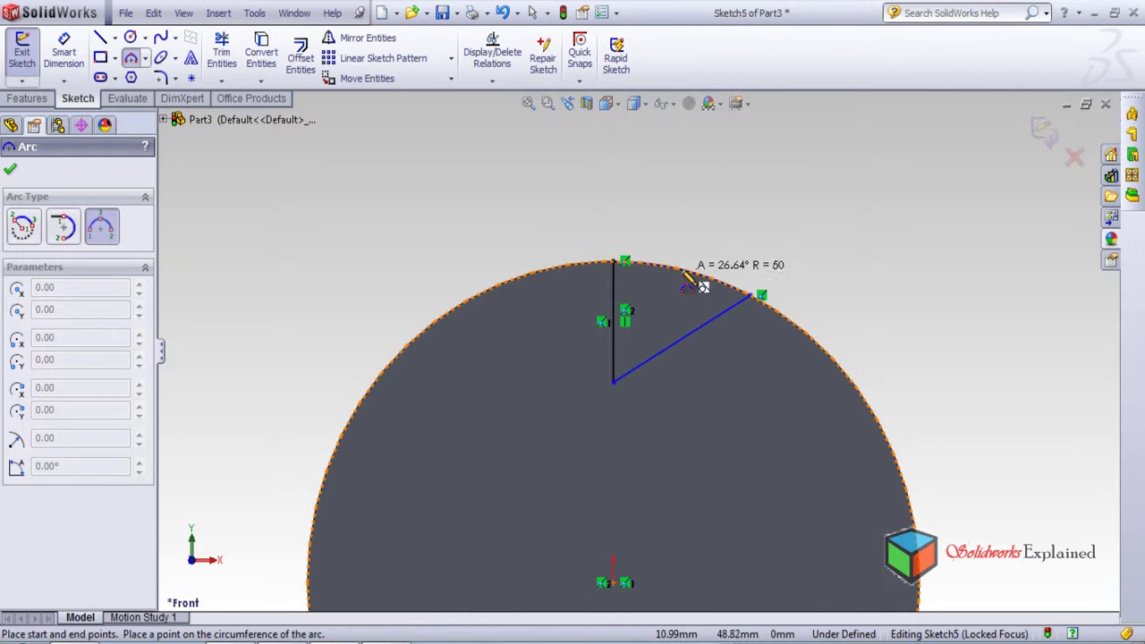
pyautogui.click(685, 274)
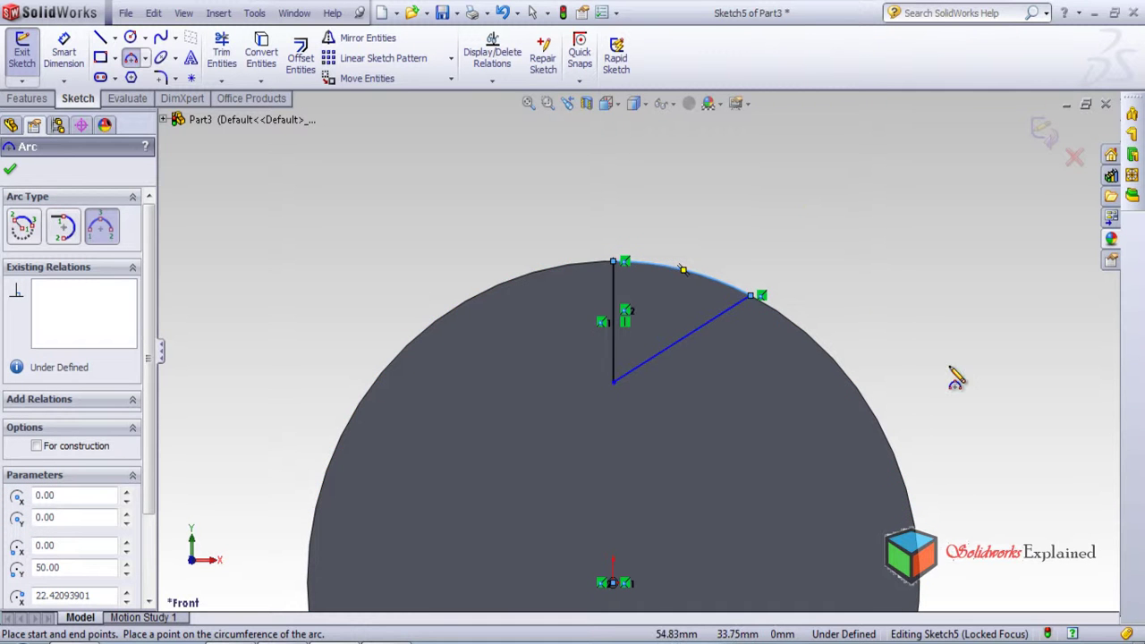
pyautogui.scroll(5, 882, 409)
pyautogui.scroll(-3, 677, 577)
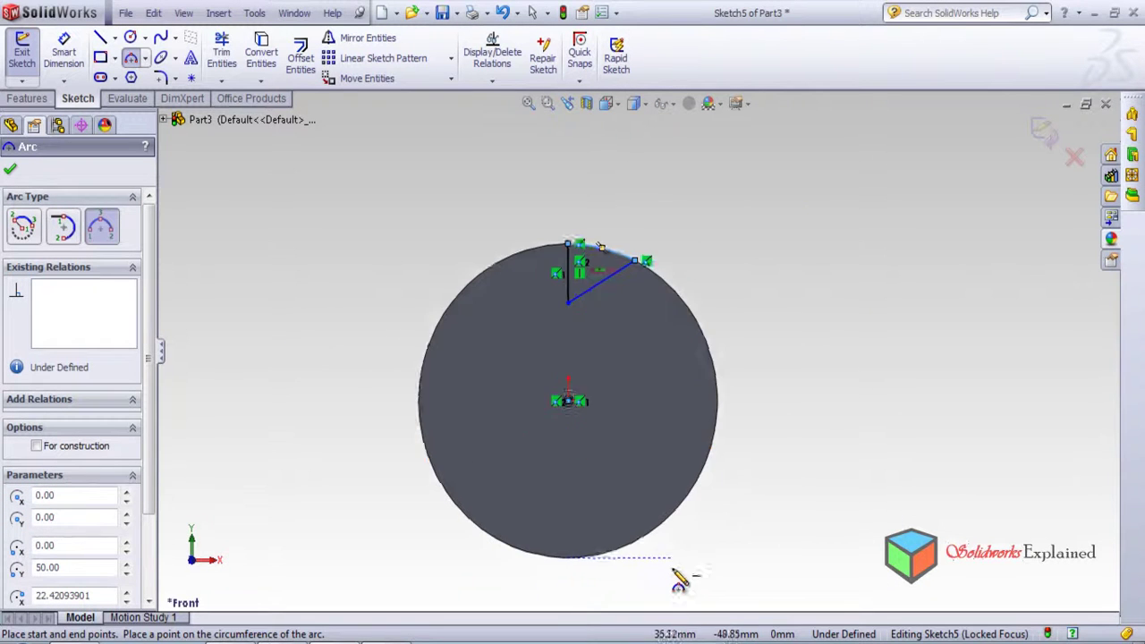
pyautogui.click(1040, 139)
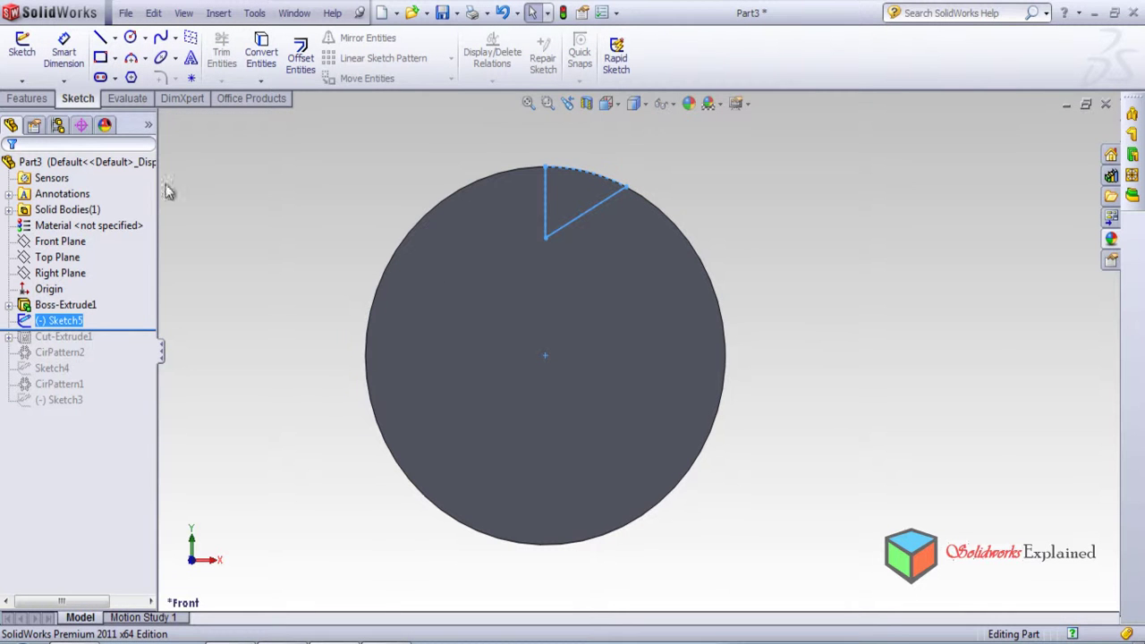
# Cut the wedge profile out of the disc with a blind Extruded Cut of 10 mm.
pyautogui.click(27, 98)
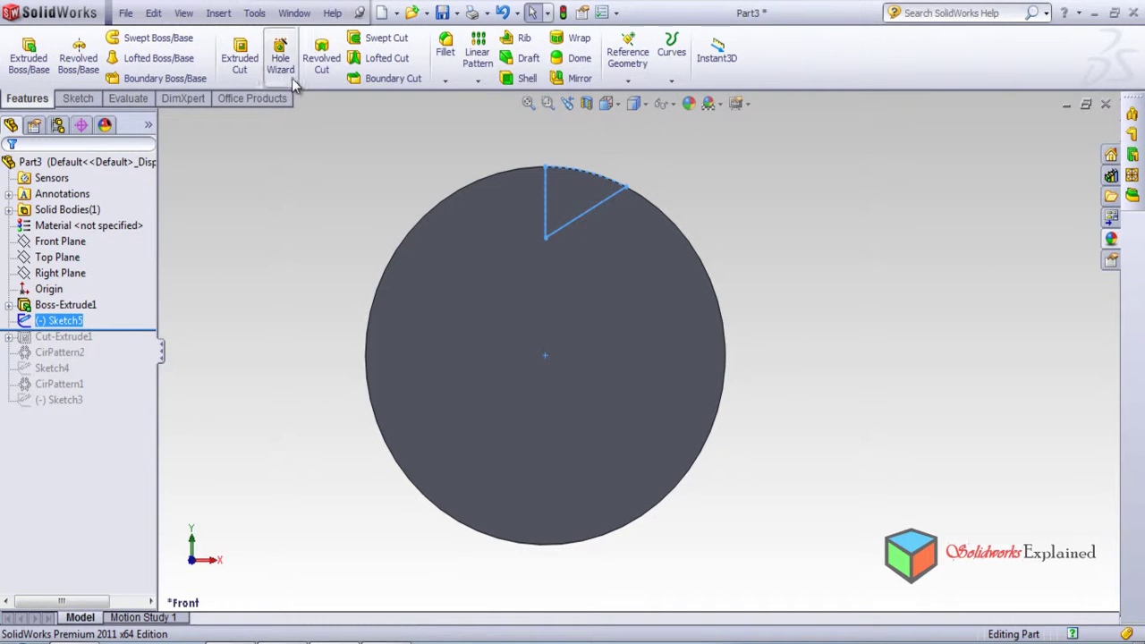
pyautogui.click(240, 61)
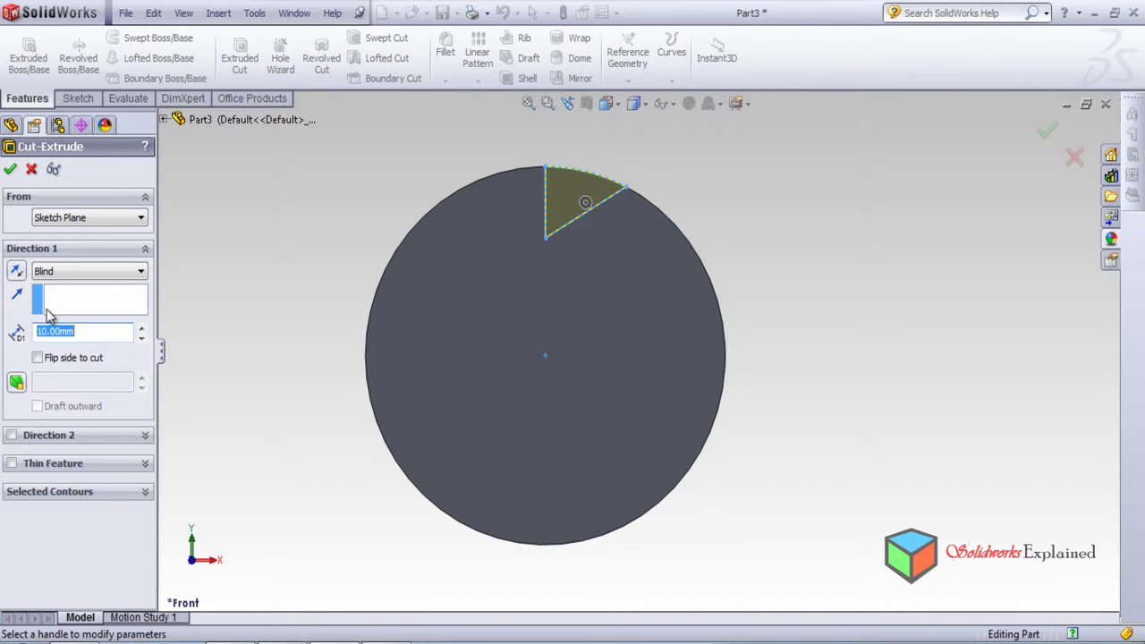
pyautogui.click(9, 168)
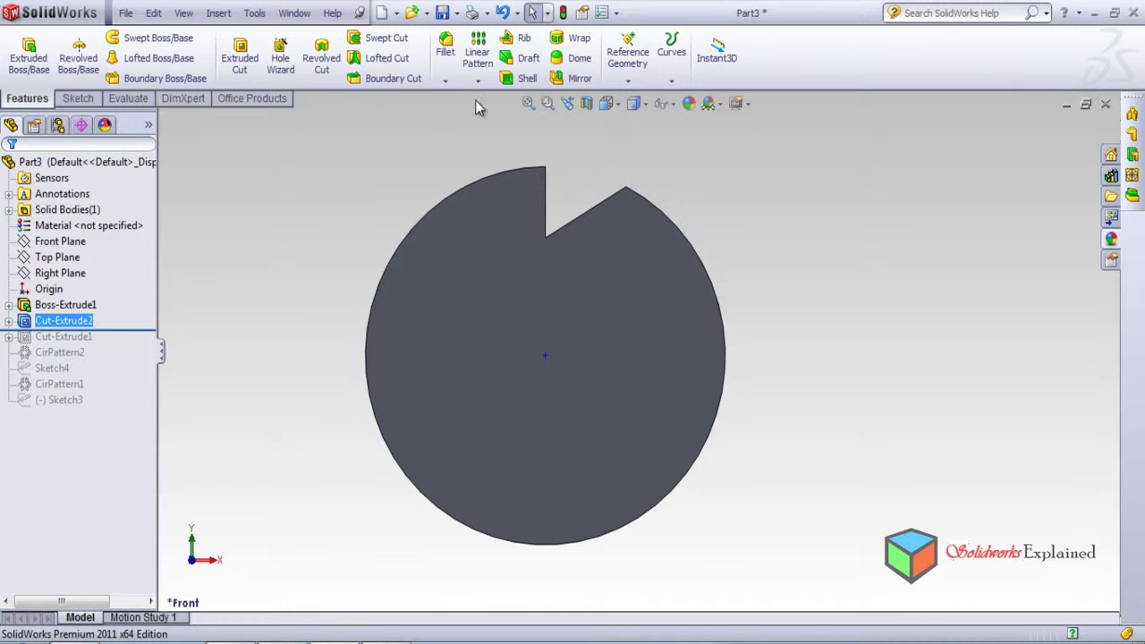
# Create a circular pattern of the wedge cut around the disc's central axis with 8 instances spaced 45 degrees apart.
pyautogui.click(477, 53)
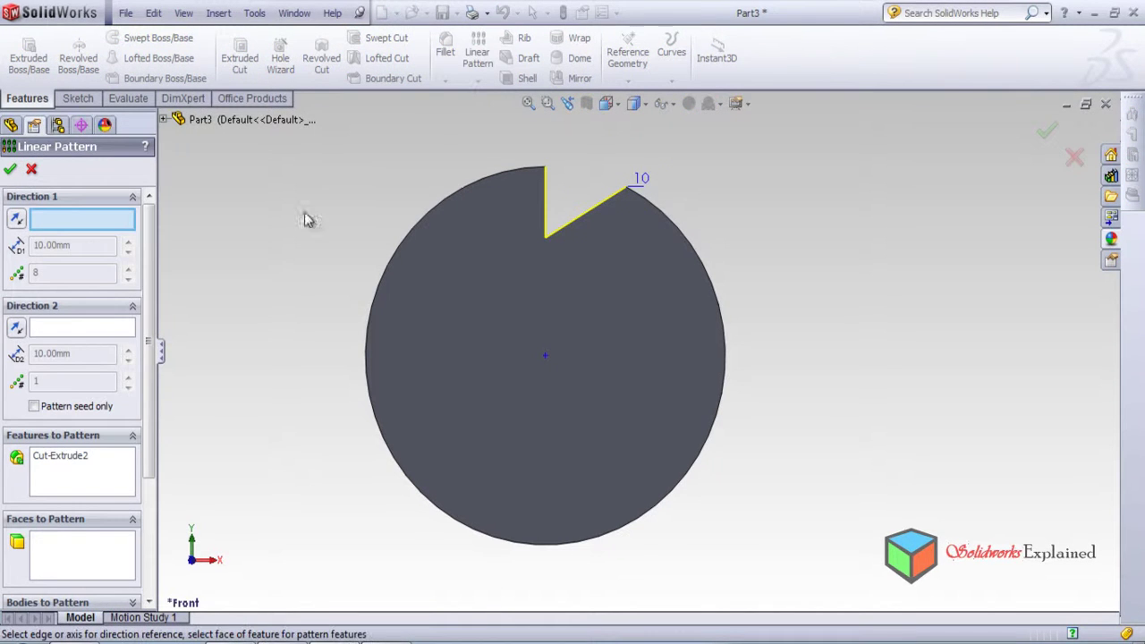
pyautogui.click(32, 169)
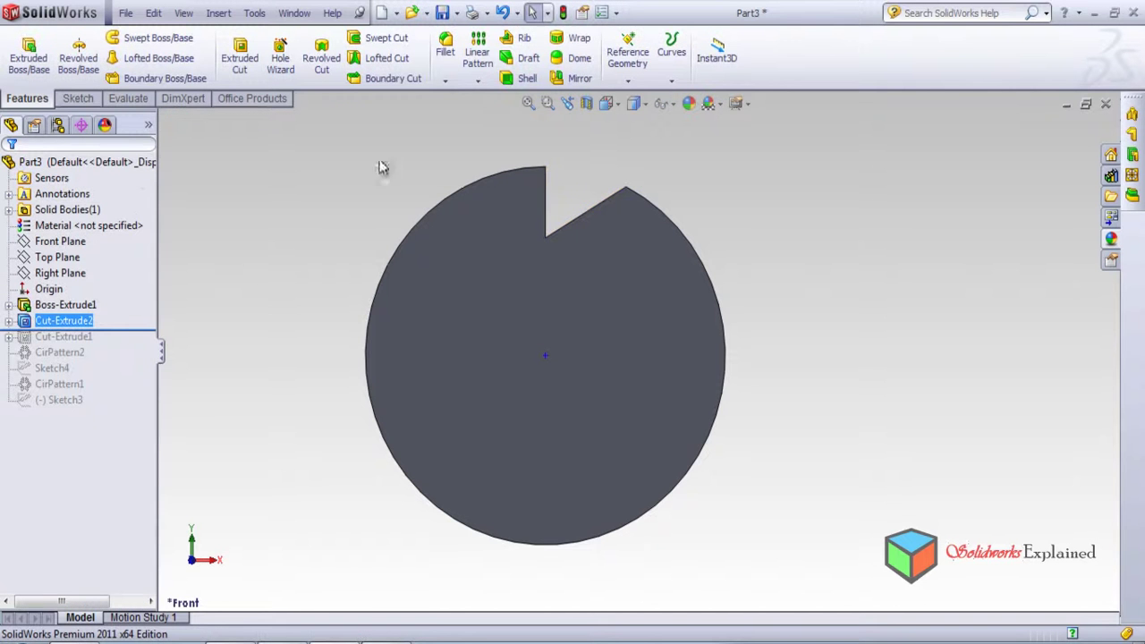
pyautogui.click(476, 81)
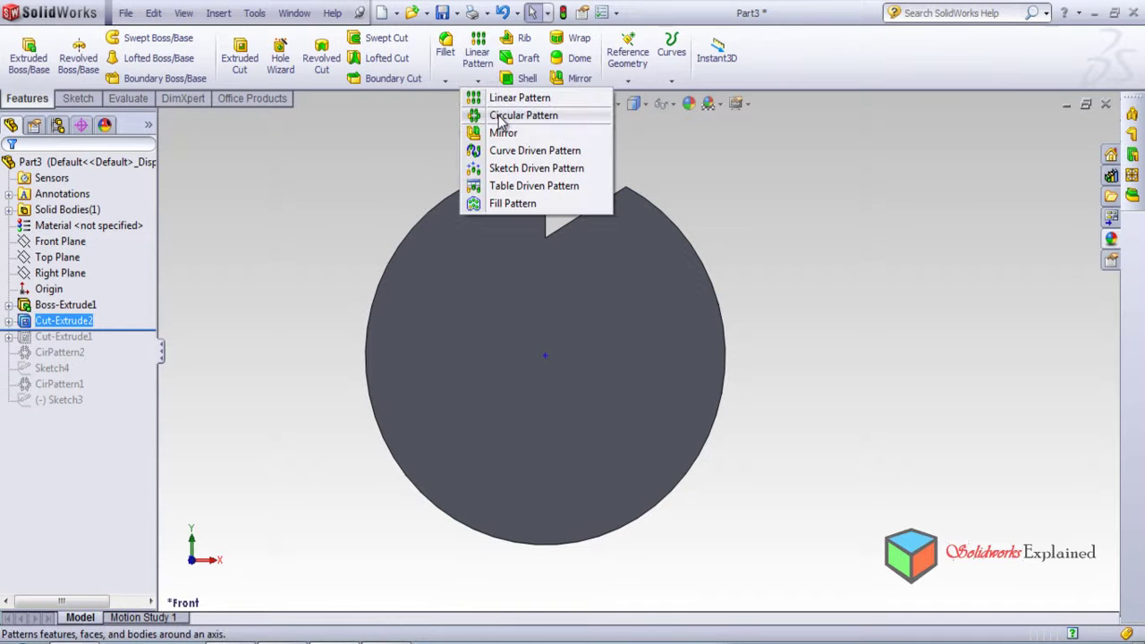
pyautogui.click(499, 114)
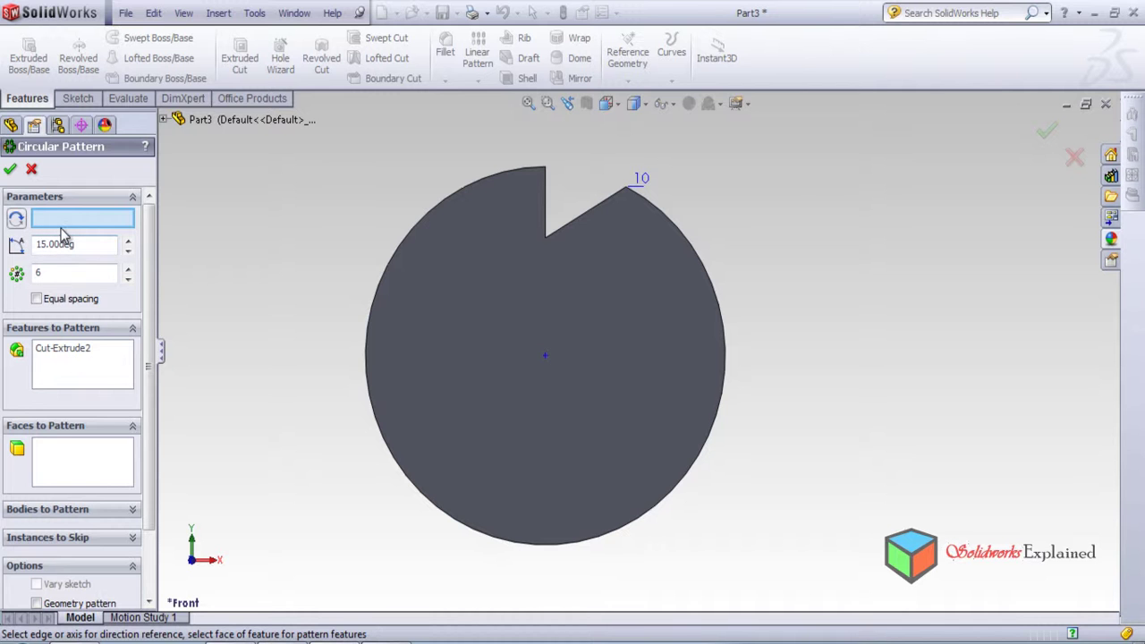
pyautogui.click(543, 356)
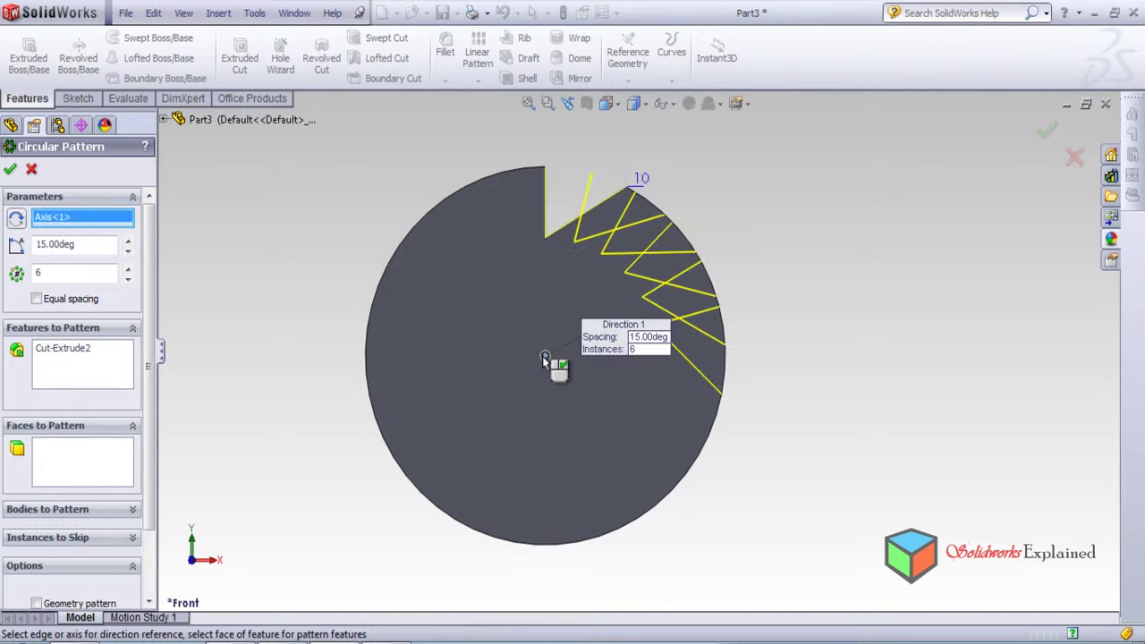
pyautogui.doubleClick(80, 243)
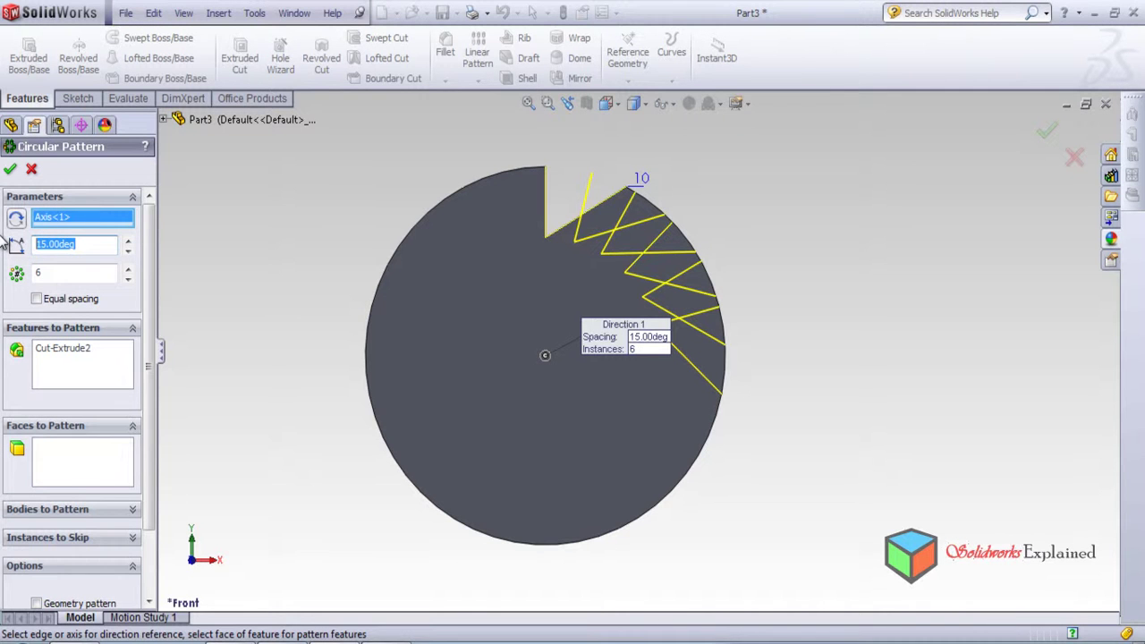
pyautogui.write('45')
pyautogui.press('Return')
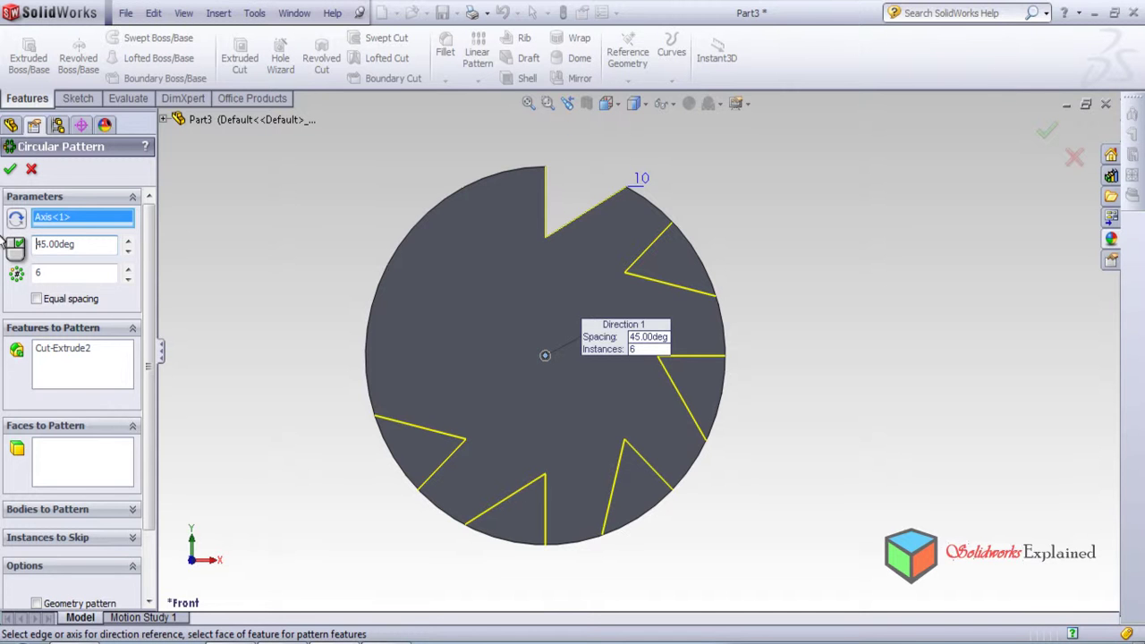
pyautogui.click(129, 268)
pyautogui.click(129, 269)
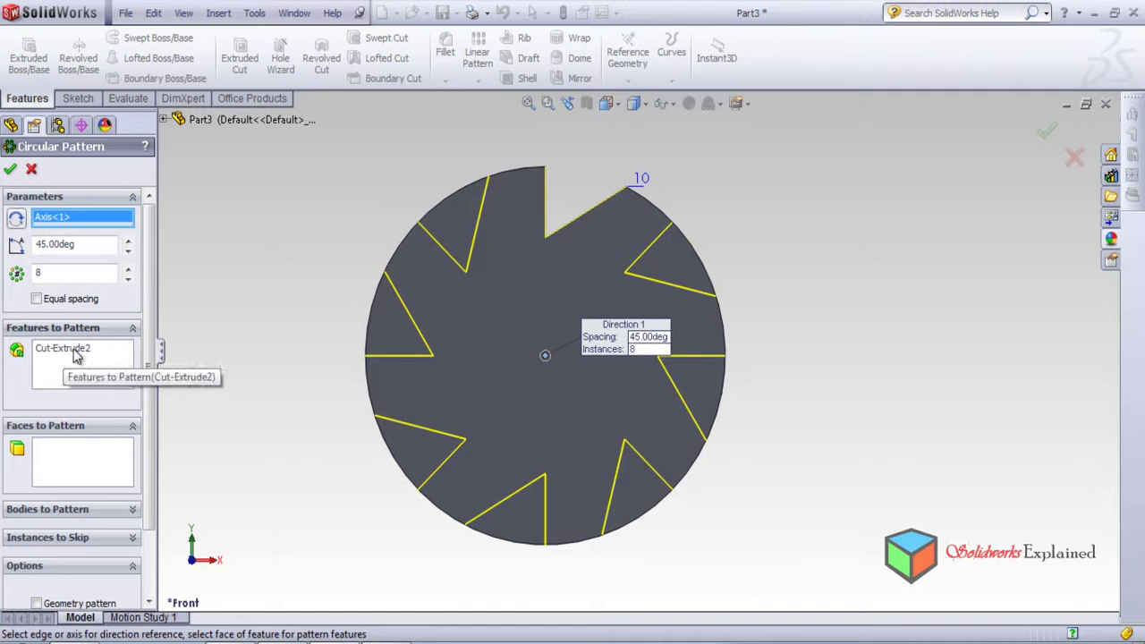
pyautogui.click(11, 172)
# Roll the model back above the wedge cut and its pattern, to just after Boss-Extrude1, and view the disc face-on.
pyautogui.moveTo(429, 352); pyautogui.dragTo(396, 268, button='middle')
pyautogui.moveTo(504, 299); pyautogui.dragTo(504, 378, button='middle')
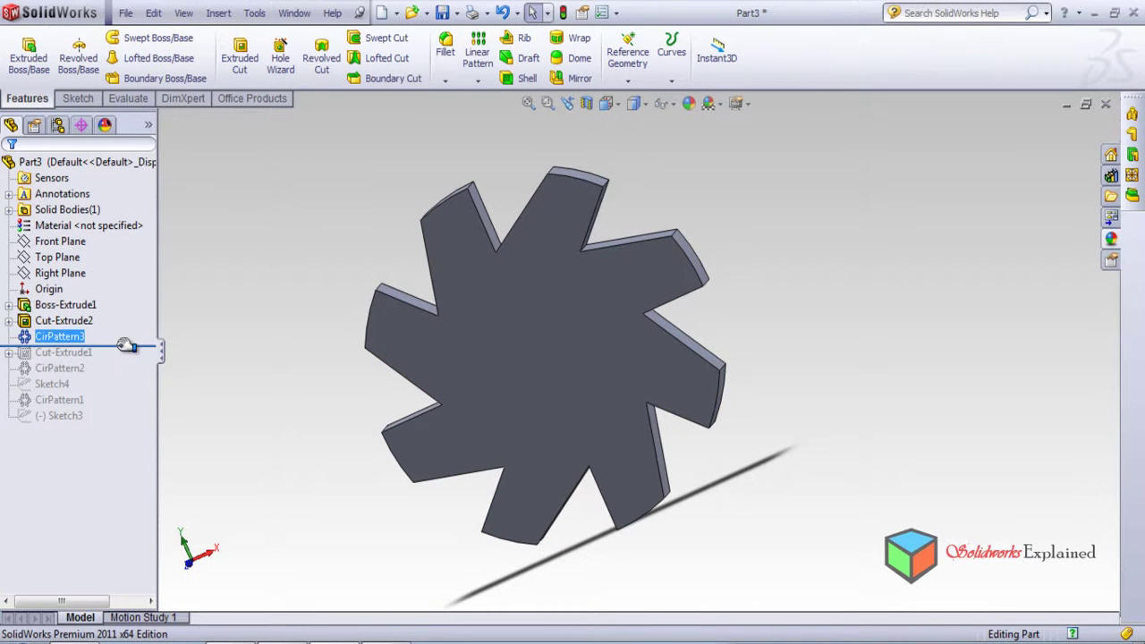
pyautogui.moveTo(624, 273); pyautogui.dragTo(324, 347, button='middle')
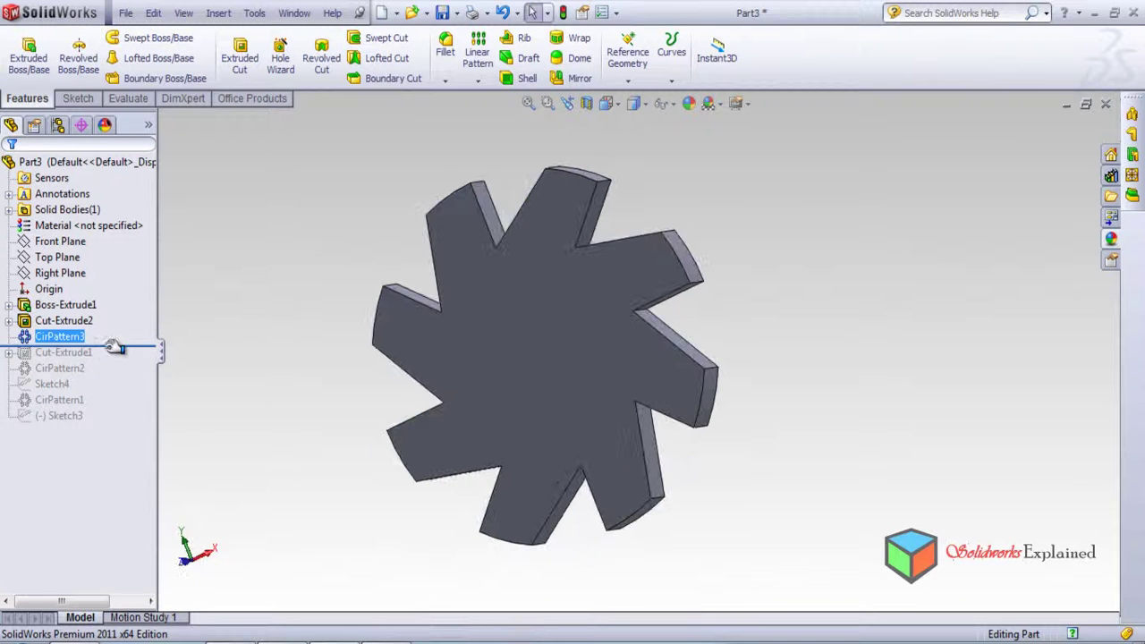
pyautogui.moveTo(106, 346); pyautogui.dragTo(106, 333)
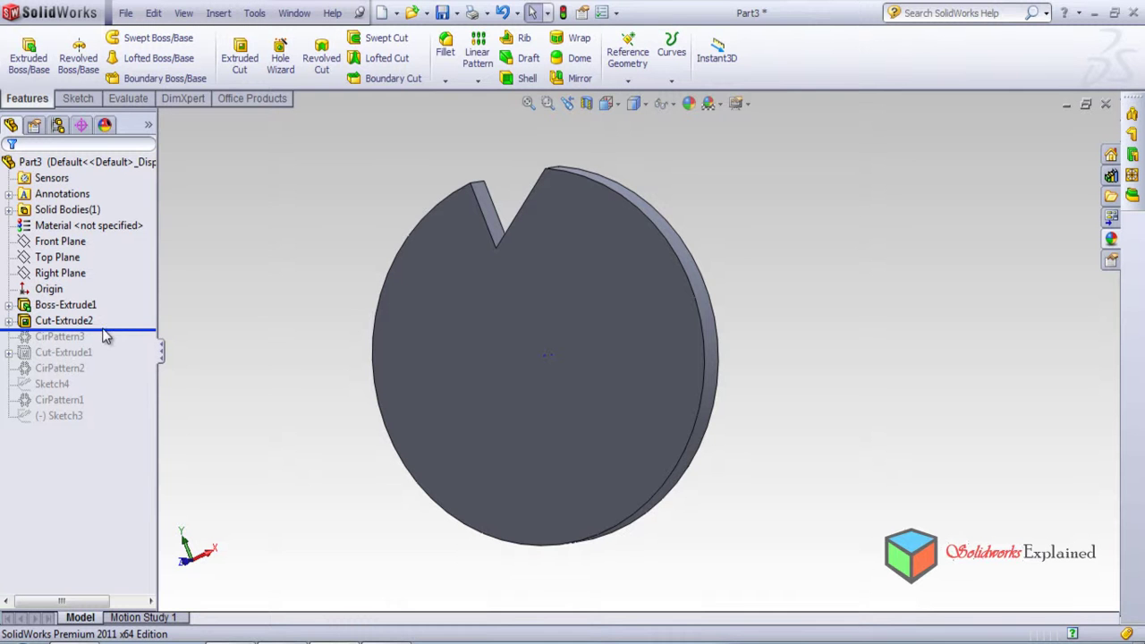
pyautogui.moveTo(104, 335); pyautogui.dragTo(112, 314)
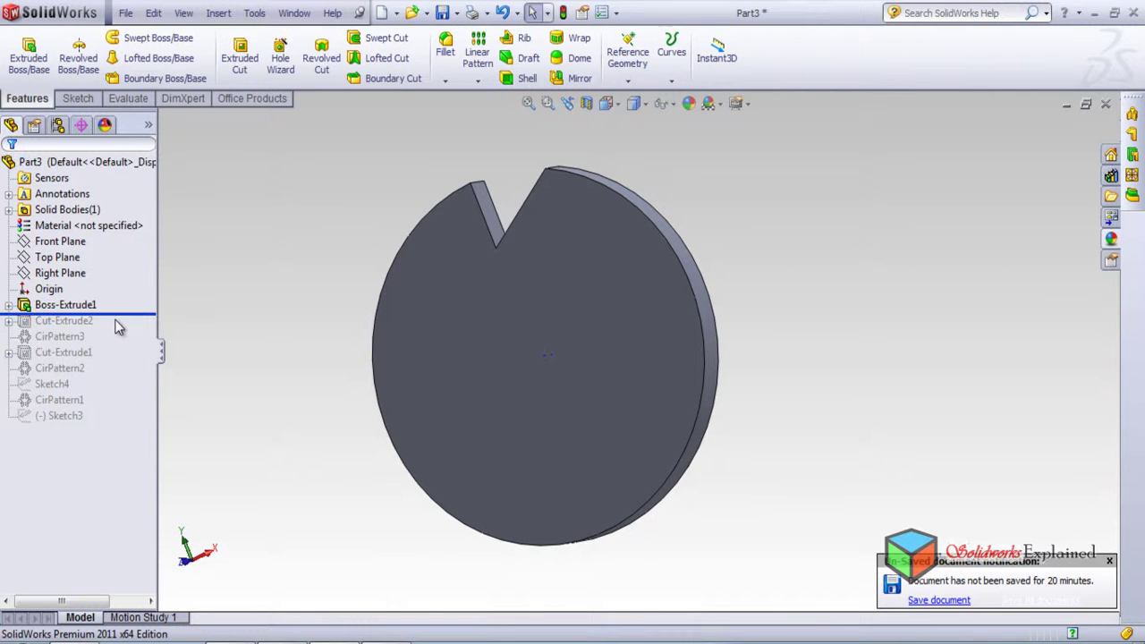
pyautogui.rightClick(61, 305)
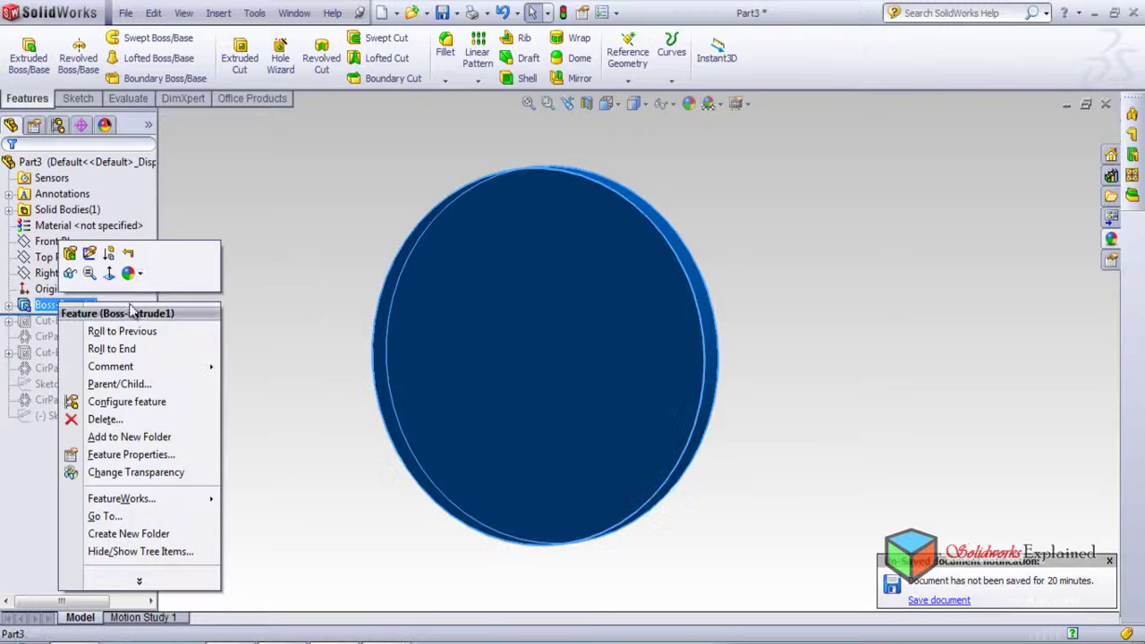
pyautogui.click(109, 275)
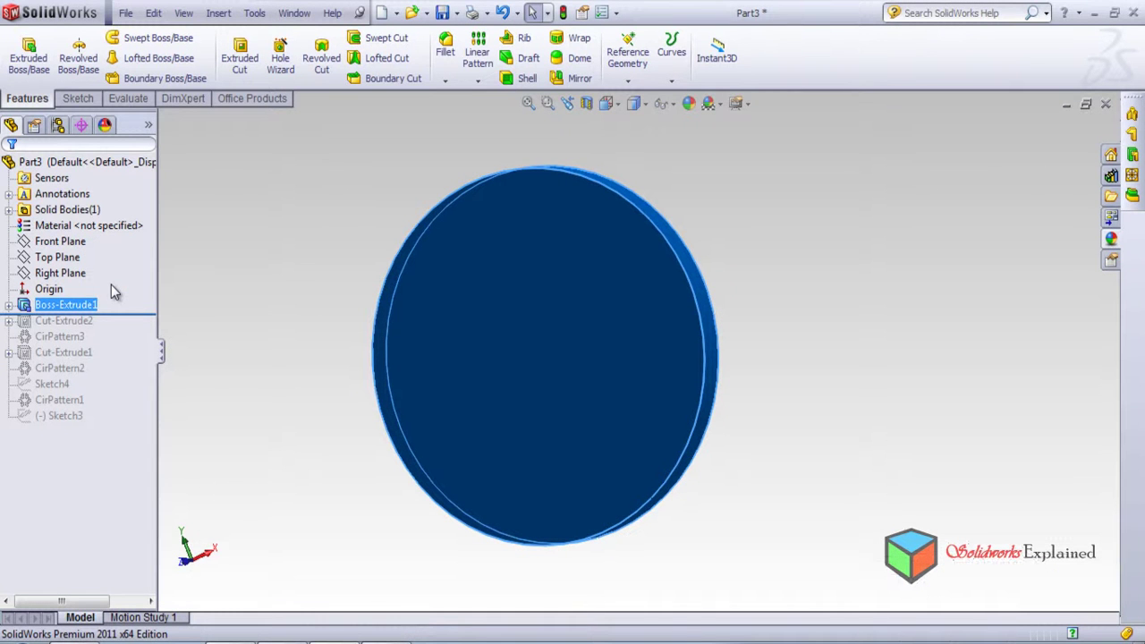
pyautogui.rightClick(88, 307)
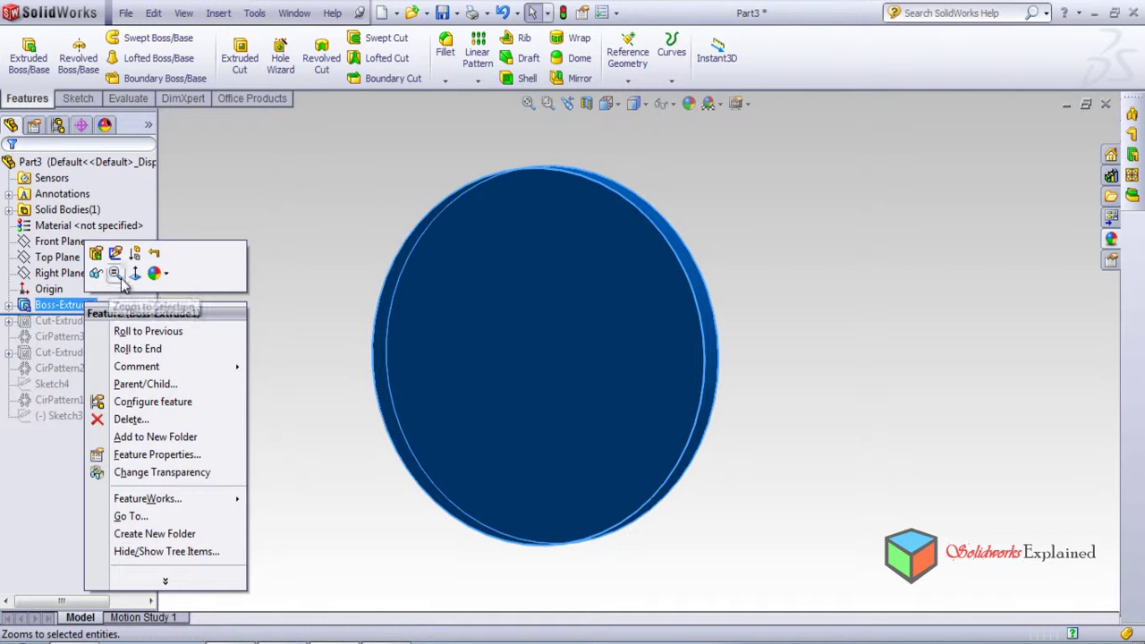
pyautogui.click(133, 275)
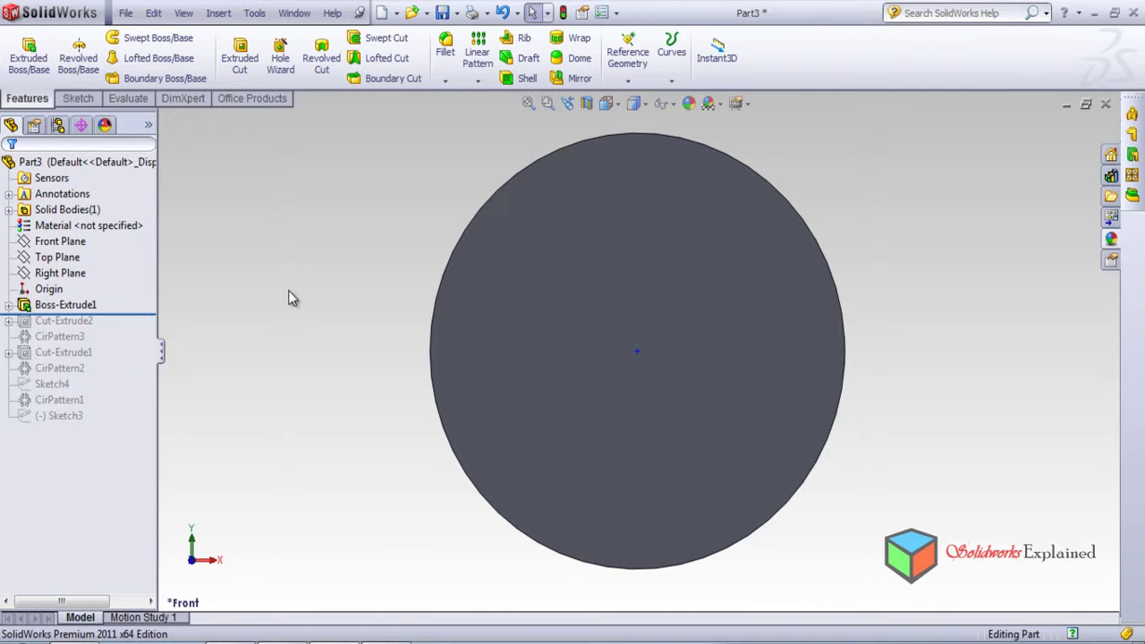
# Start a sketch on the disc's front face and draw a circle of about 31.5 mm radius centred on the origin.
pyautogui.click(78, 98)
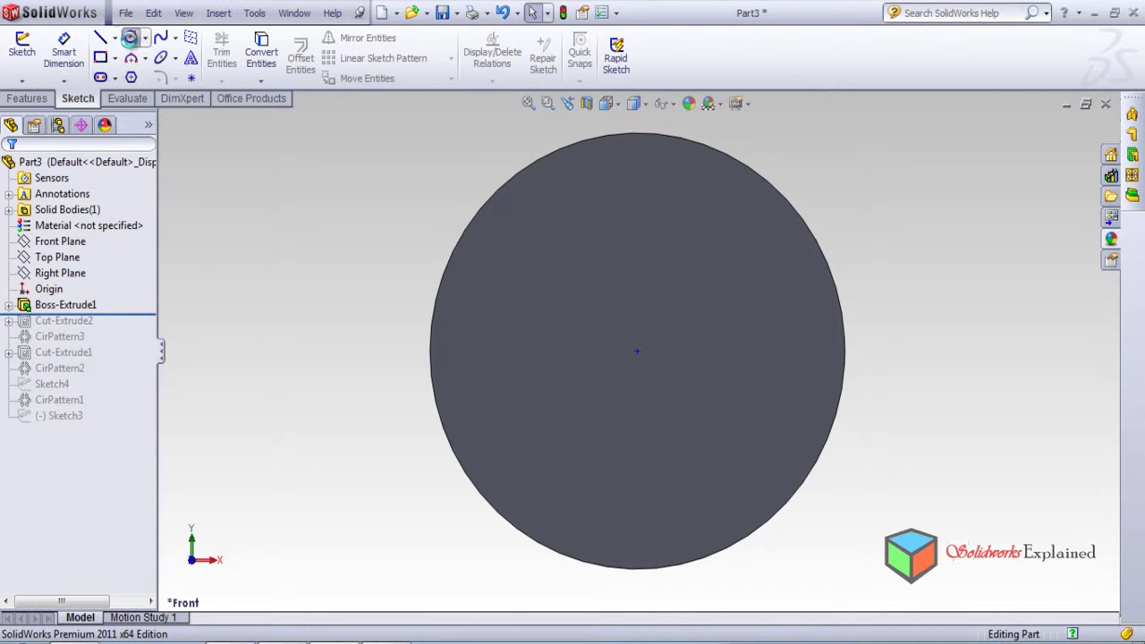
pyautogui.click(130, 38)
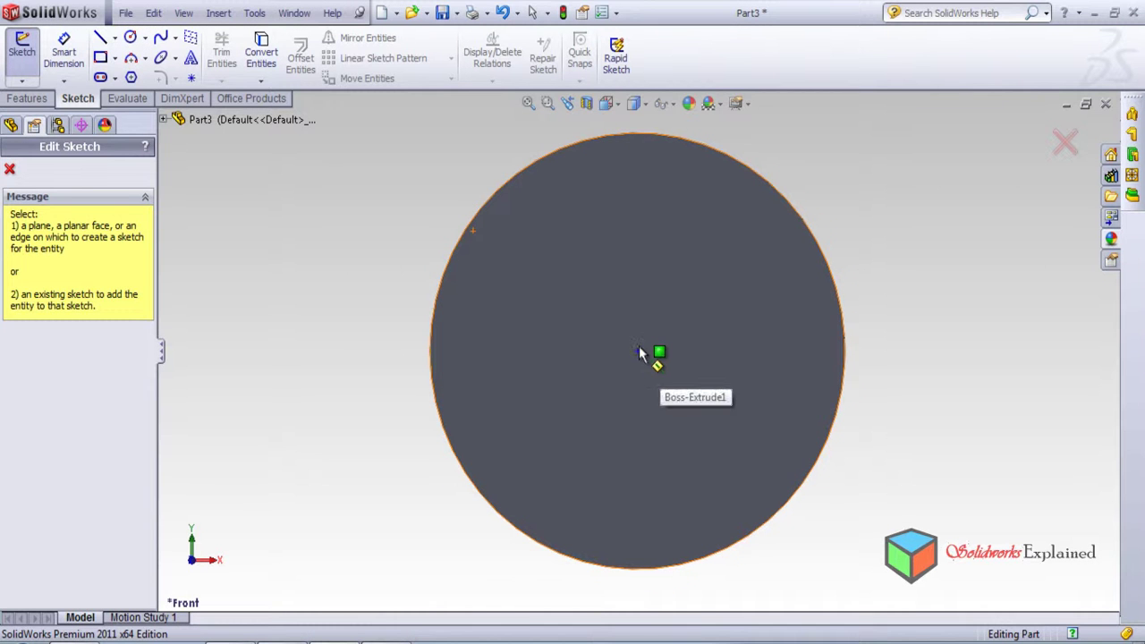
pyautogui.click(644, 357)
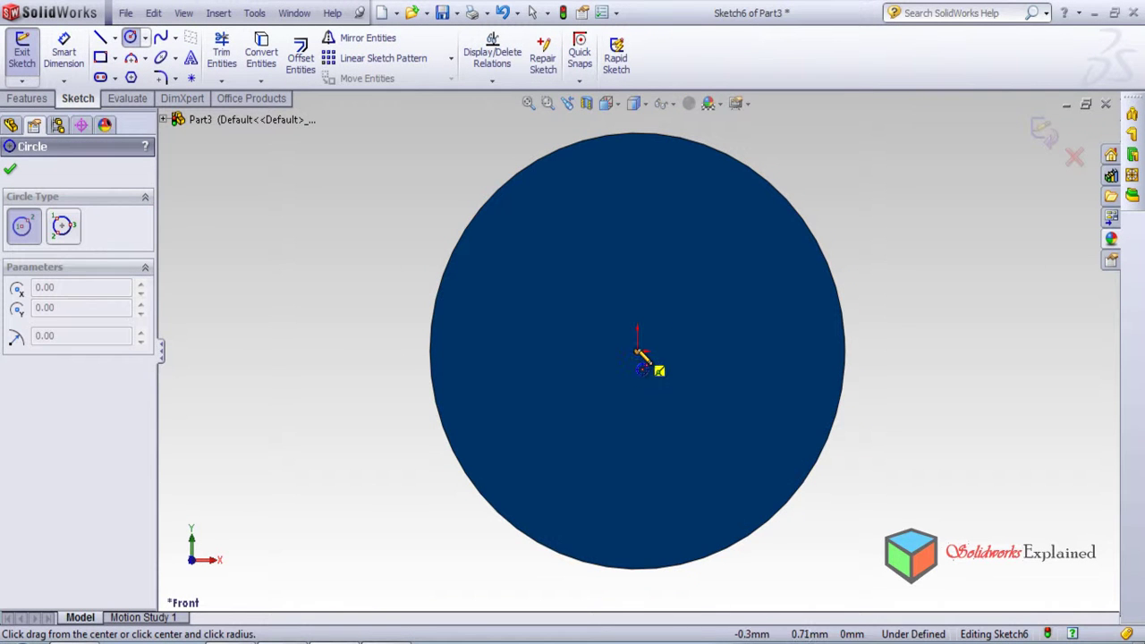
pyautogui.scroll(-5, 613, 346)
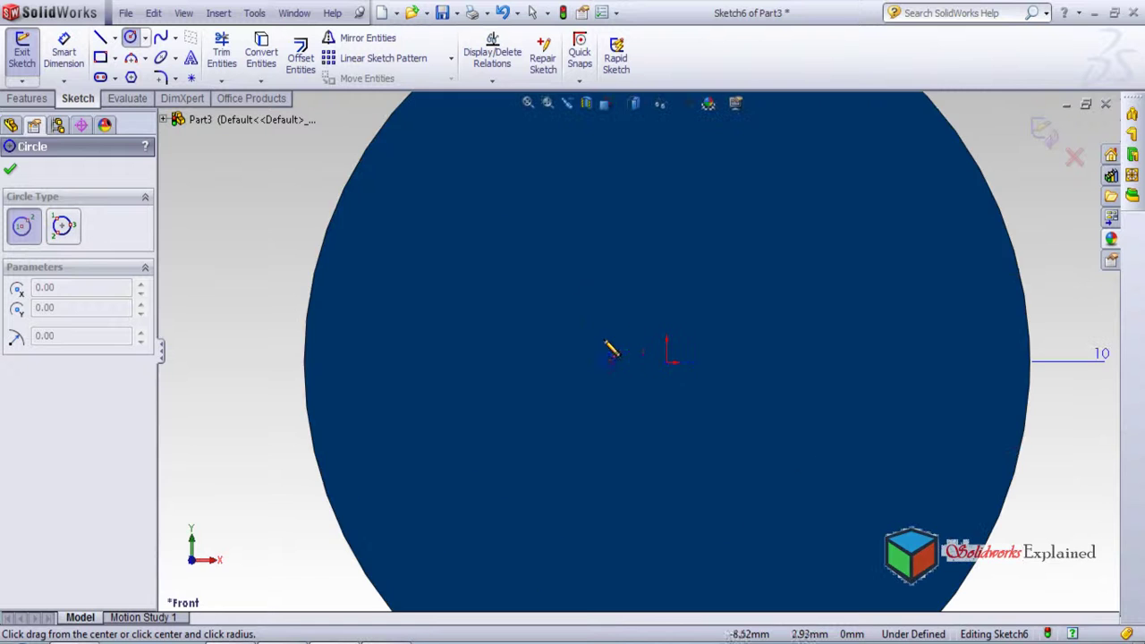
pyautogui.scroll(4, 725, 411)
pyautogui.scroll(-1, 721, 393)
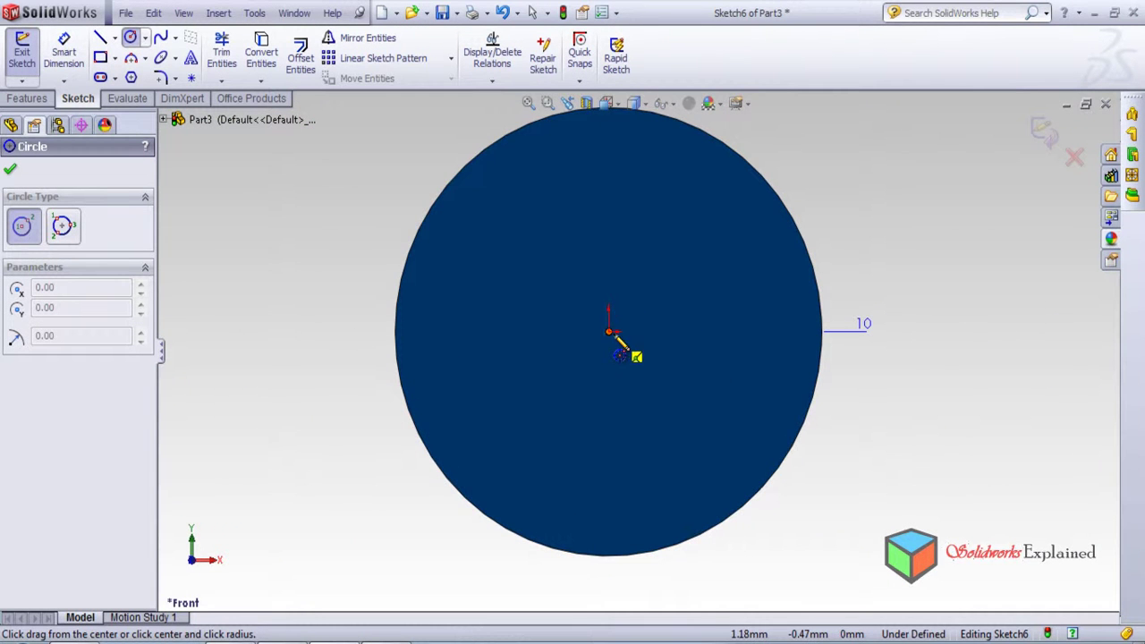
pyautogui.click(610, 335)
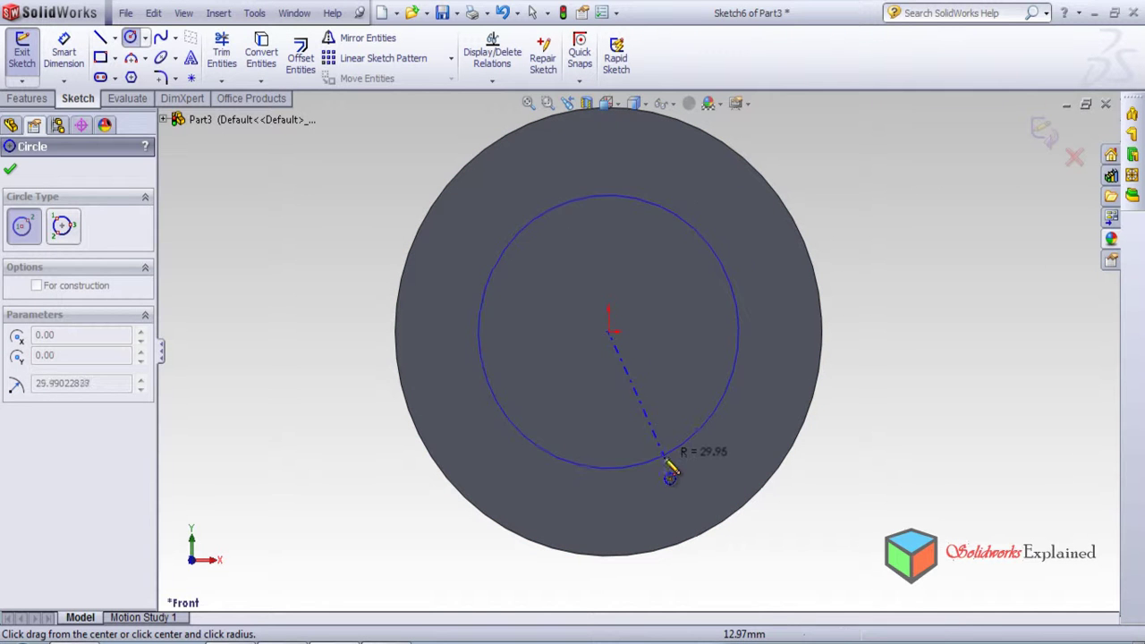
pyautogui.click(655, 458)
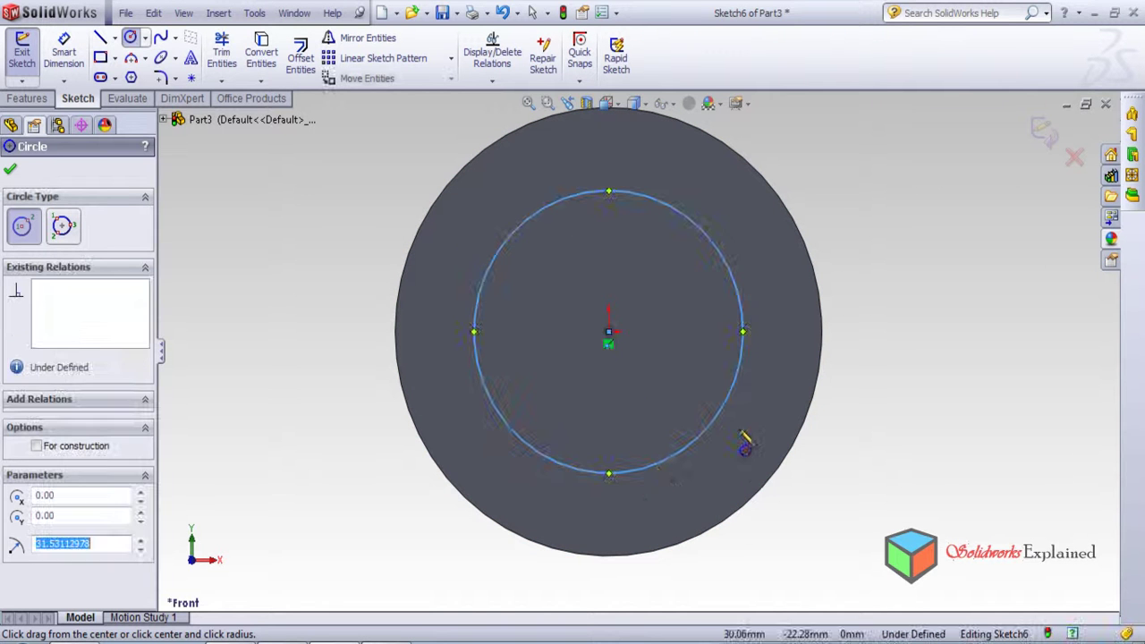
# Sketch a curved three-point spline from the disc's rim, left of its topmost point, down to the inner circle.
pyautogui.click(114, 42)
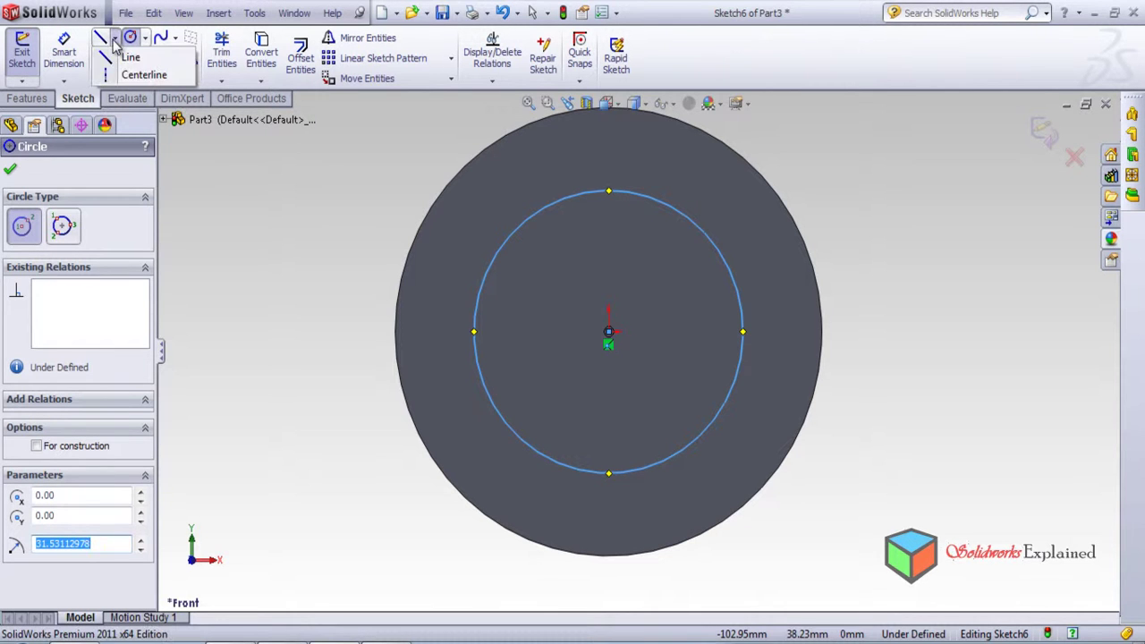
pyautogui.click(113, 42)
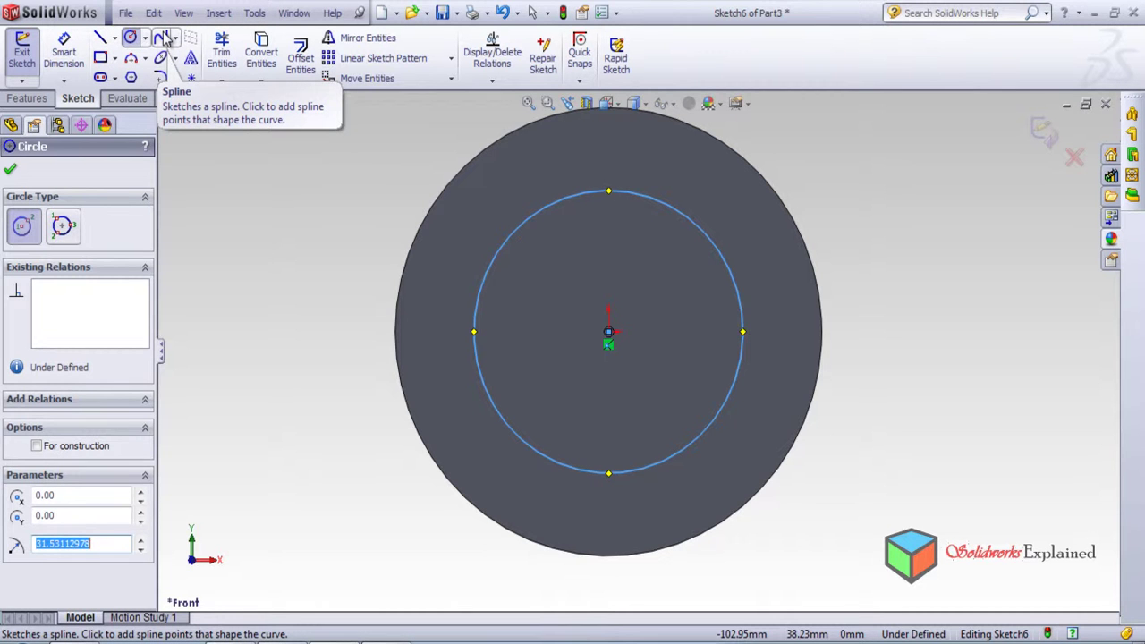
pyautogui.click(164, 38)
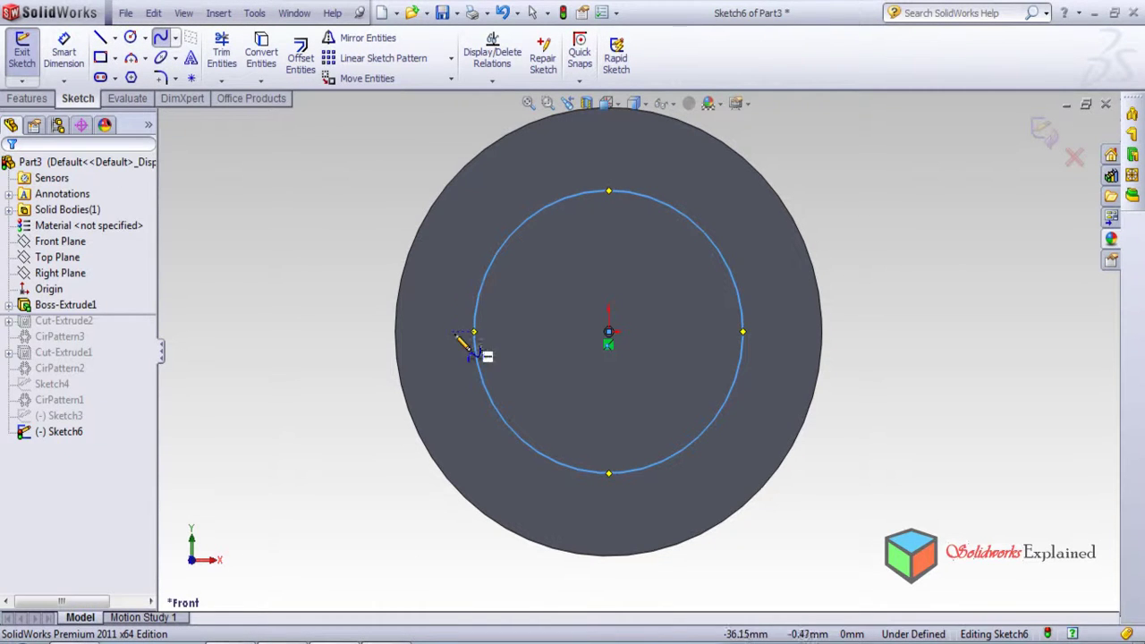
pyautogui.scroll(-3, 626, 179)
pyautogui.scroll(5, 662, 220)
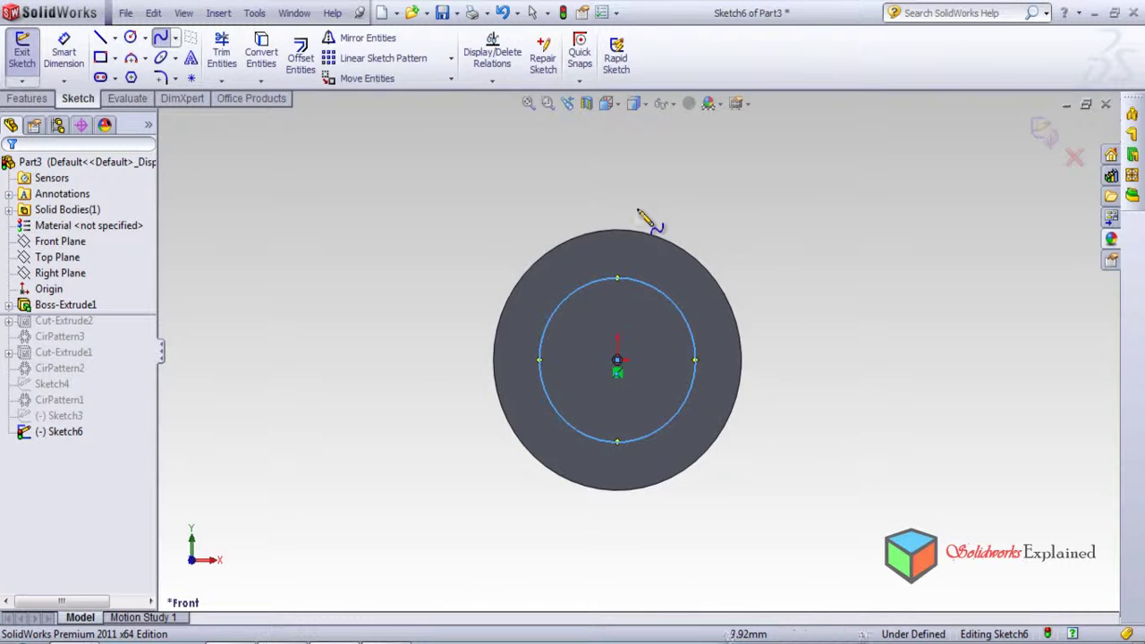
pyautogui.scroll(-4, 608, 337)
pyautogui.scroll(-1, 591, 355)
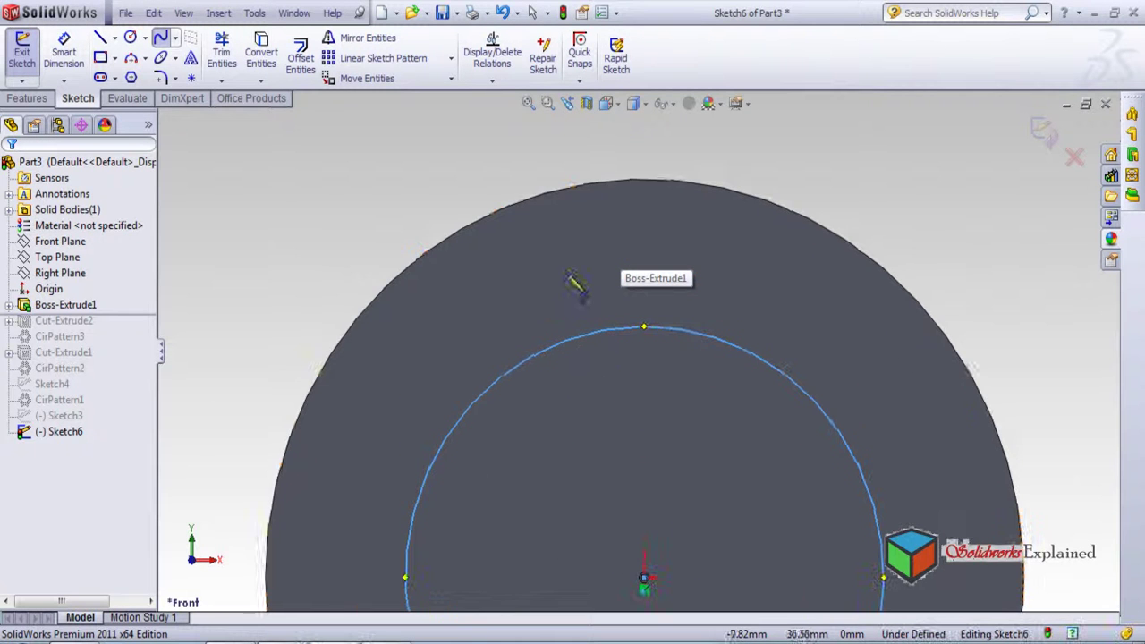
pyautogui.click(576, 186)
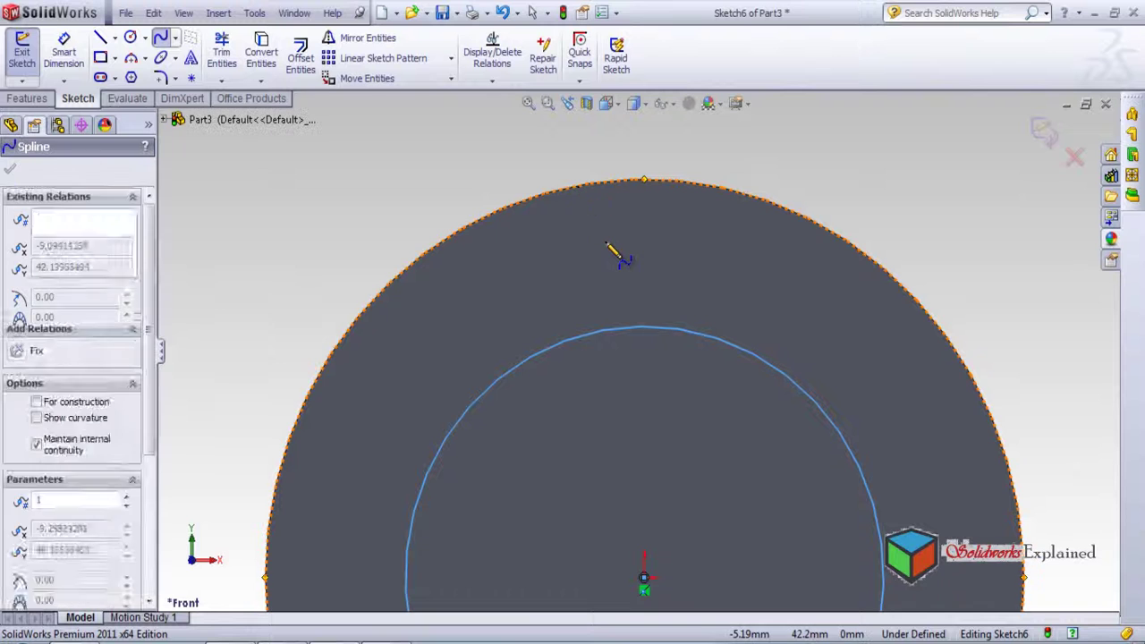
pyautogui.click(605, 241)
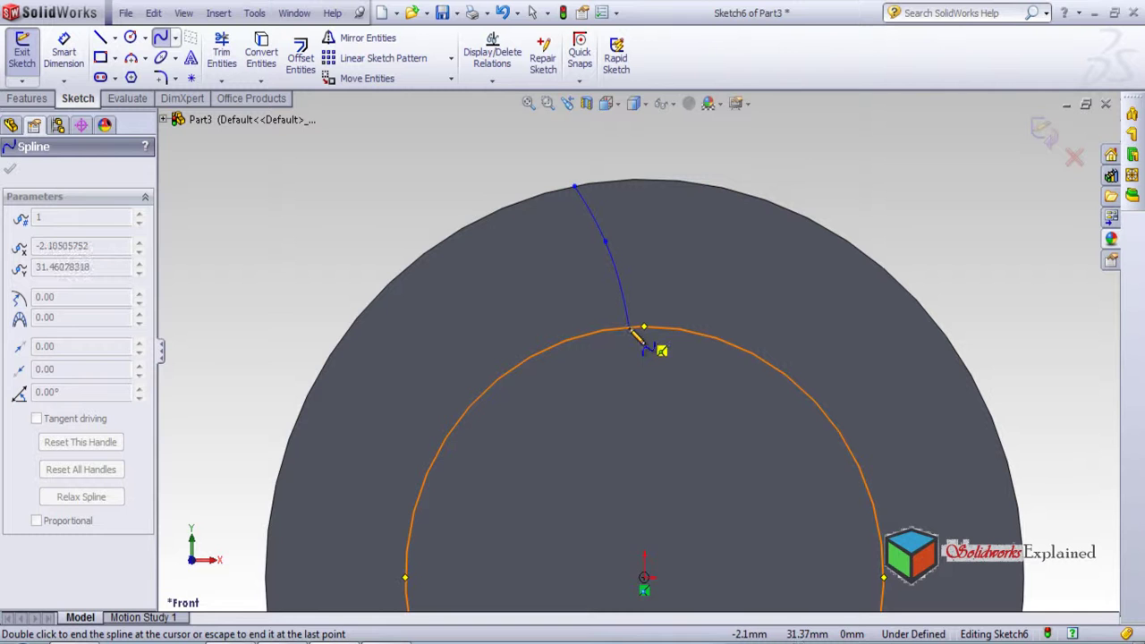
pyautogui.click(631, 329)
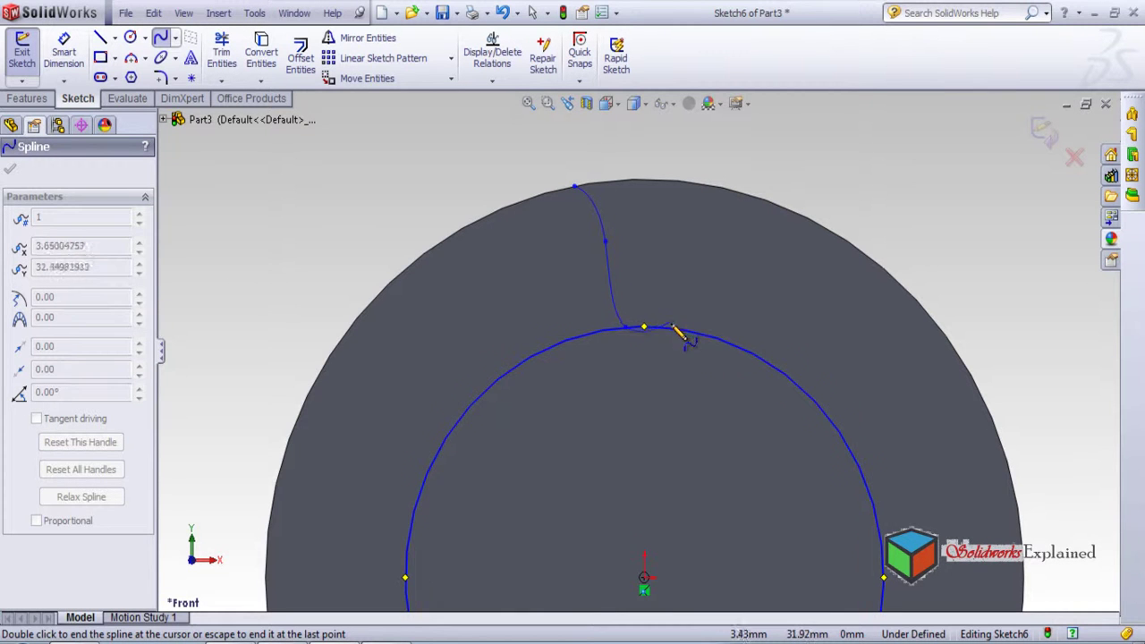
pyautogui.press('Escape')
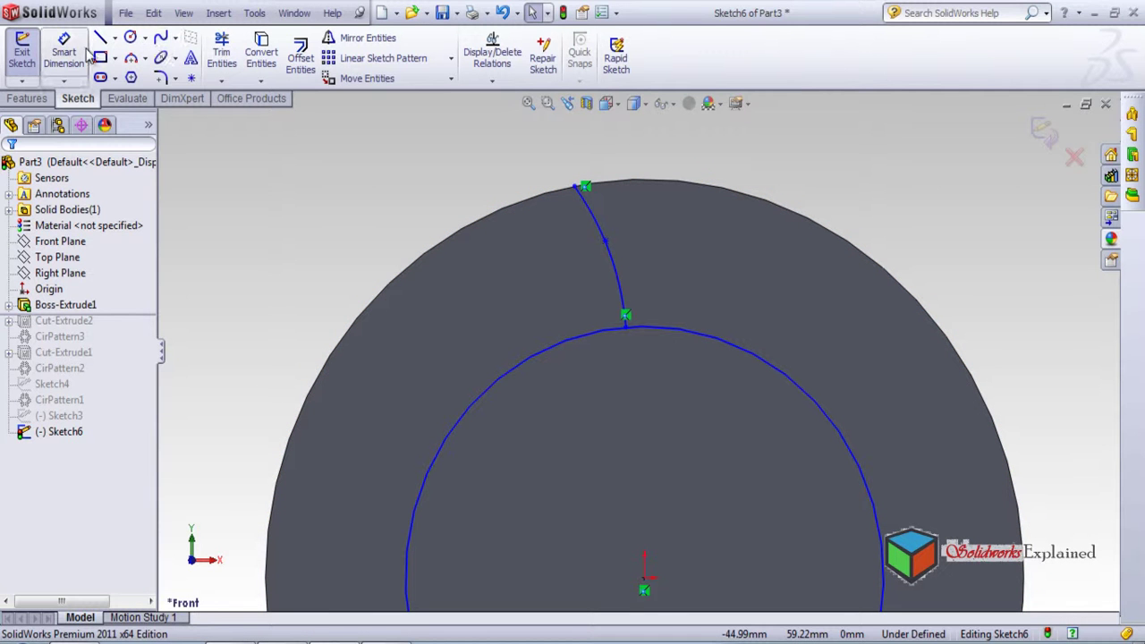
# Sketch a curved three-point spline from the inner circle up to the disc's rim, right of the first spline and bending outward.
pyautogui.click(160, 38)
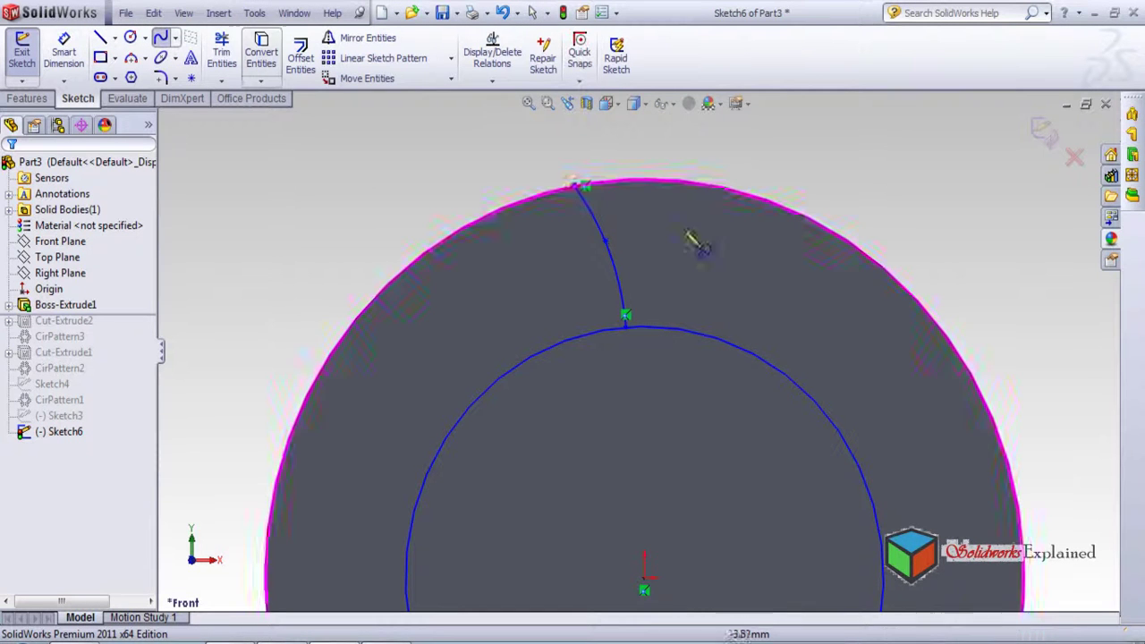
pyautogui.click(698, 330)
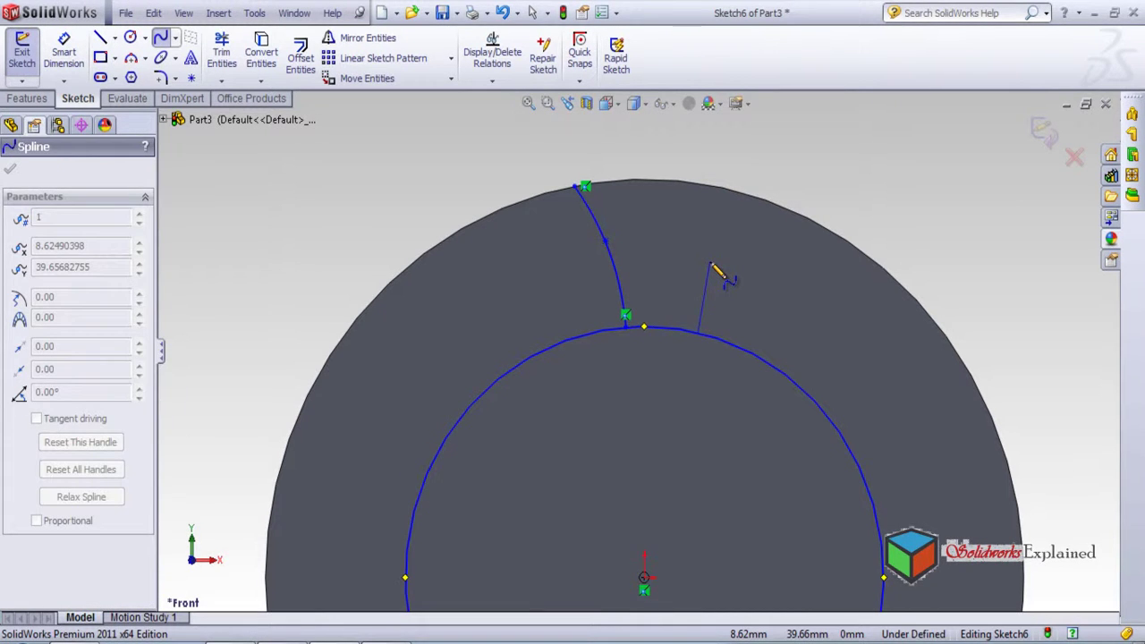
pyautogui.click(711, 261)
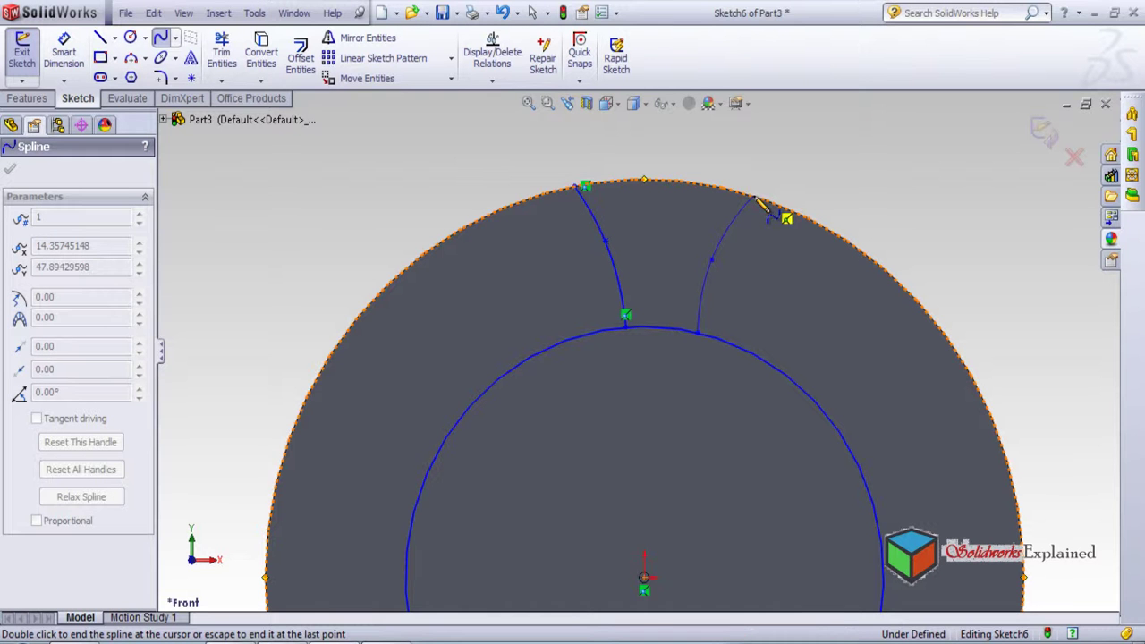
pyautogui.click(755, 197)
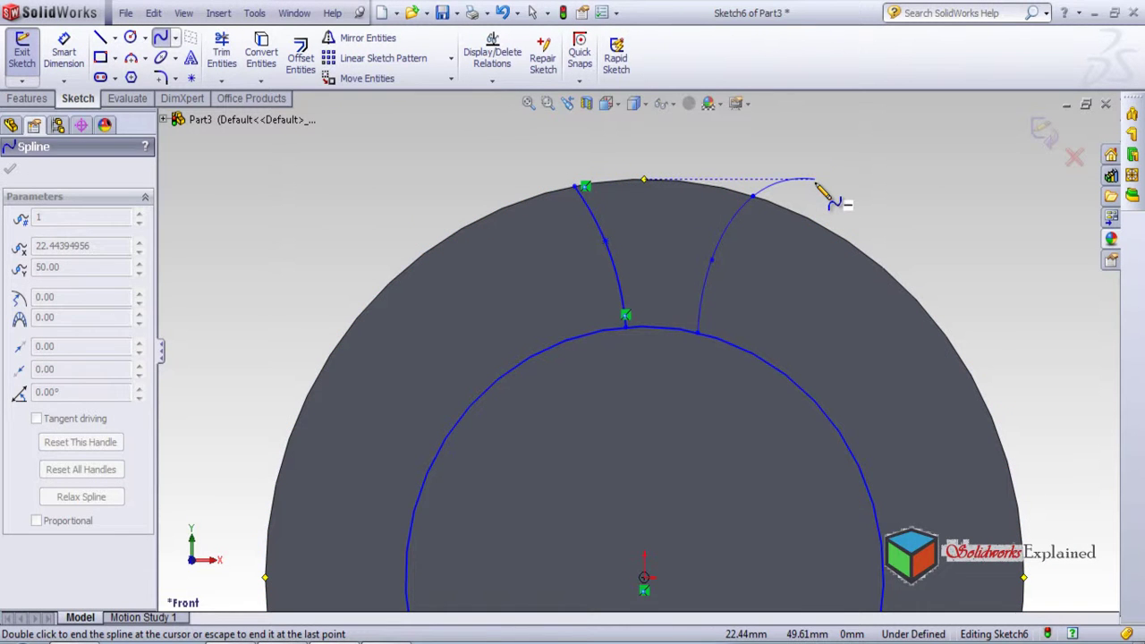
pyautogui.press('Escape')
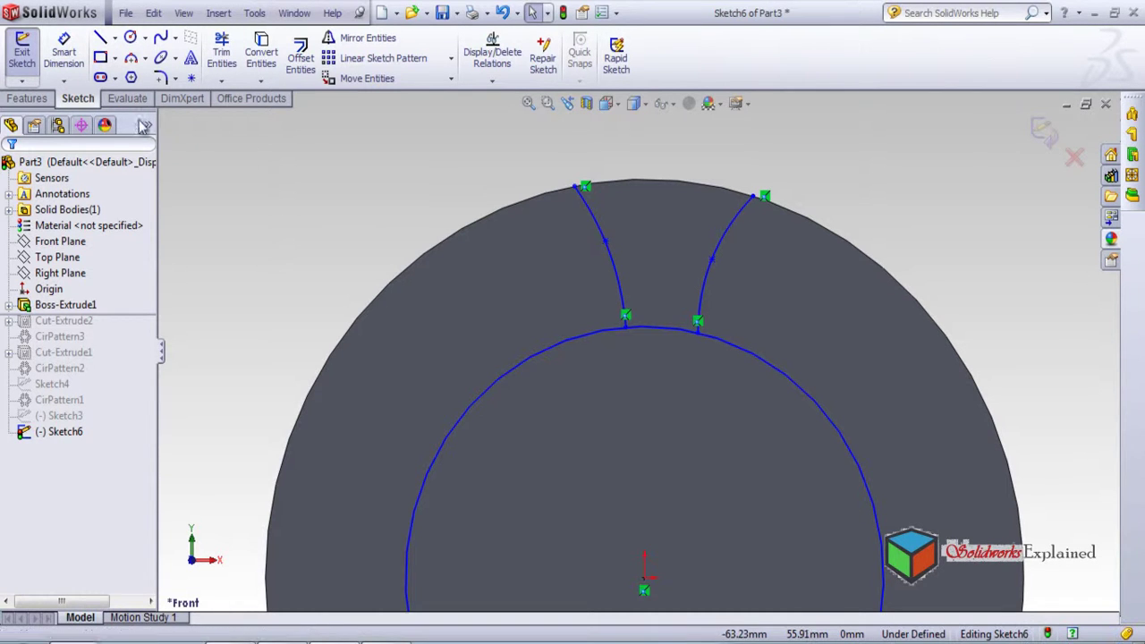
# Draw a three-point arc of 50 mm radius along the disc's rim, joining the outer ends of the two splines.
pyautogui.click(131, 57)
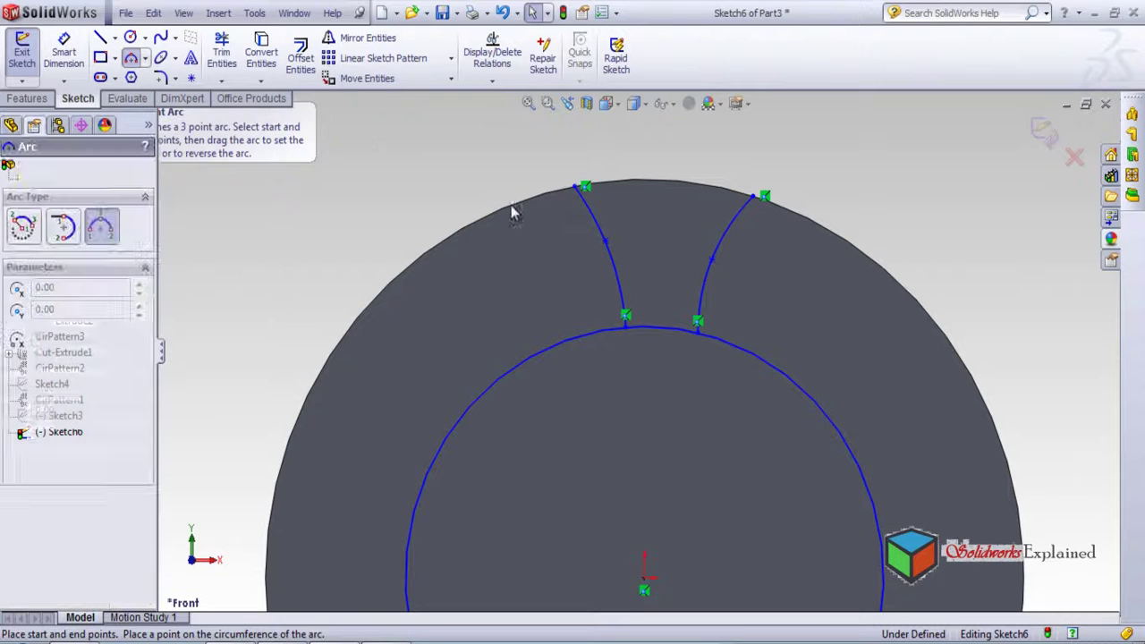
pyautogui.click(583, 187)
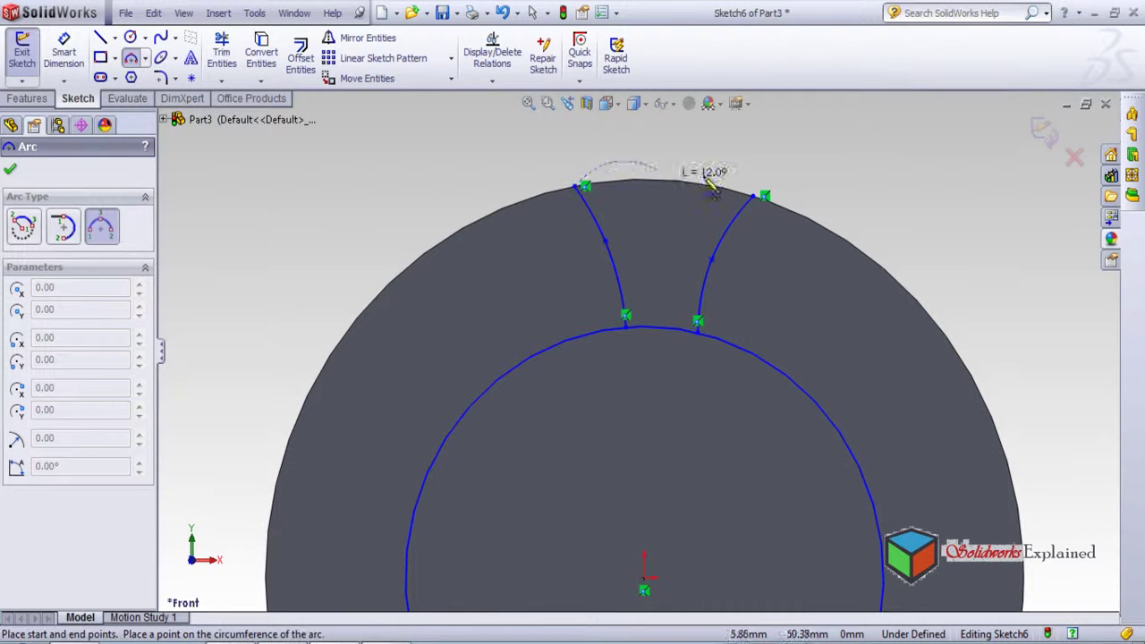
pyautogui.click(764, 197)
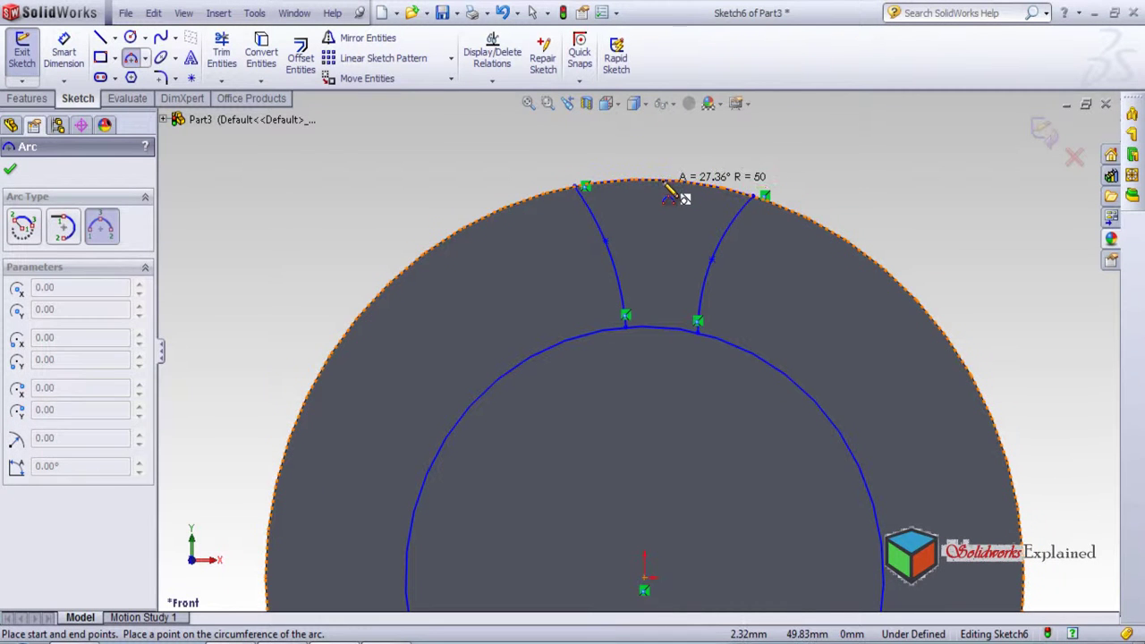
pyautogui.click(666, 190)
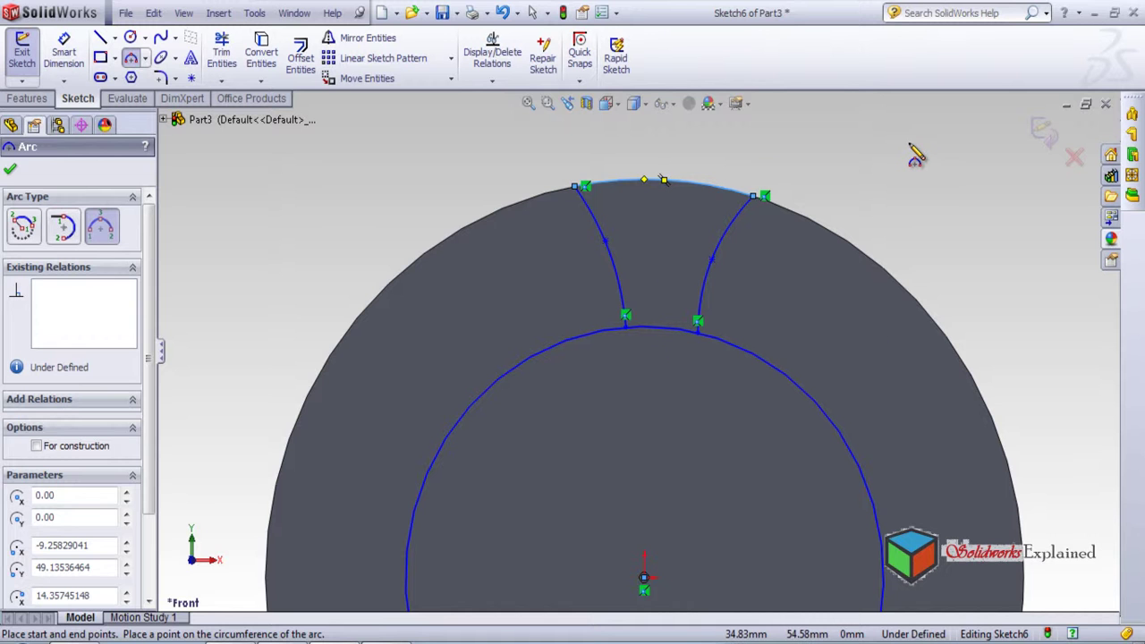
pyautogui.press('Escape')
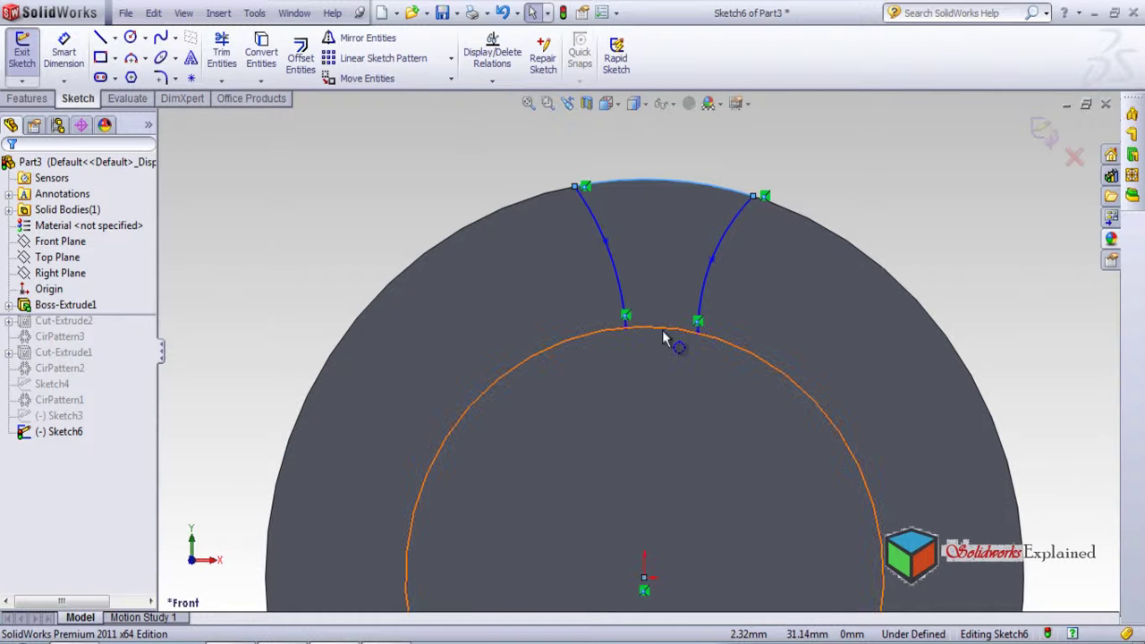
# Extrude-cut the region enclosed by the two splines, the rim arc and the inner circle to a blind depth of 10 mm.
pyautogui.click(24, 99)
pyautogui.click(239, 56)
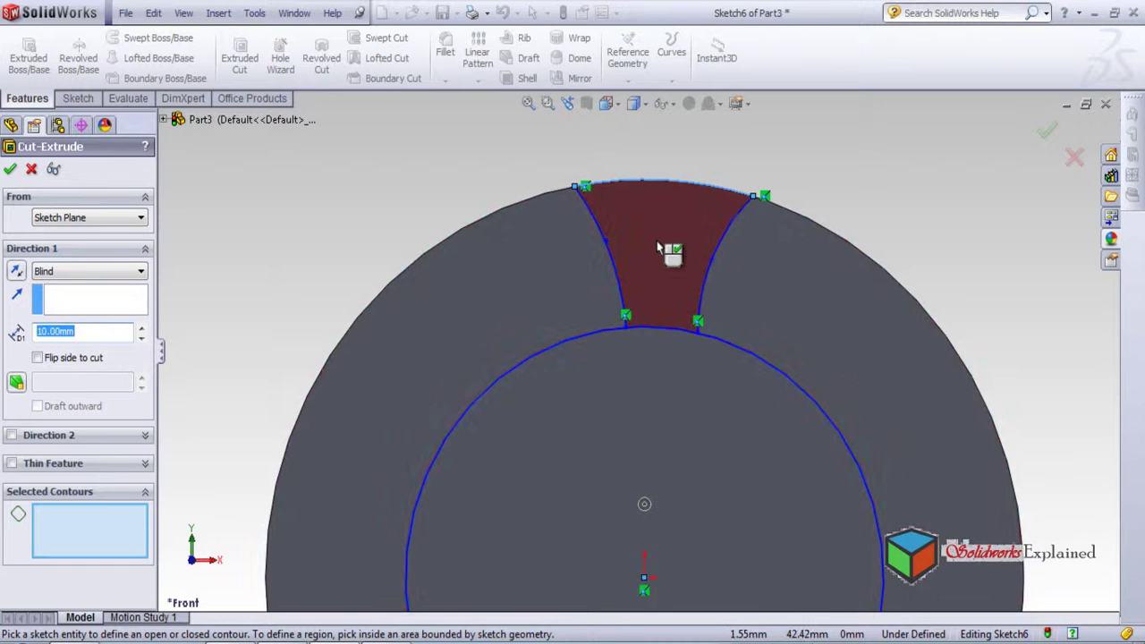
pyautogui.click(658, 248)
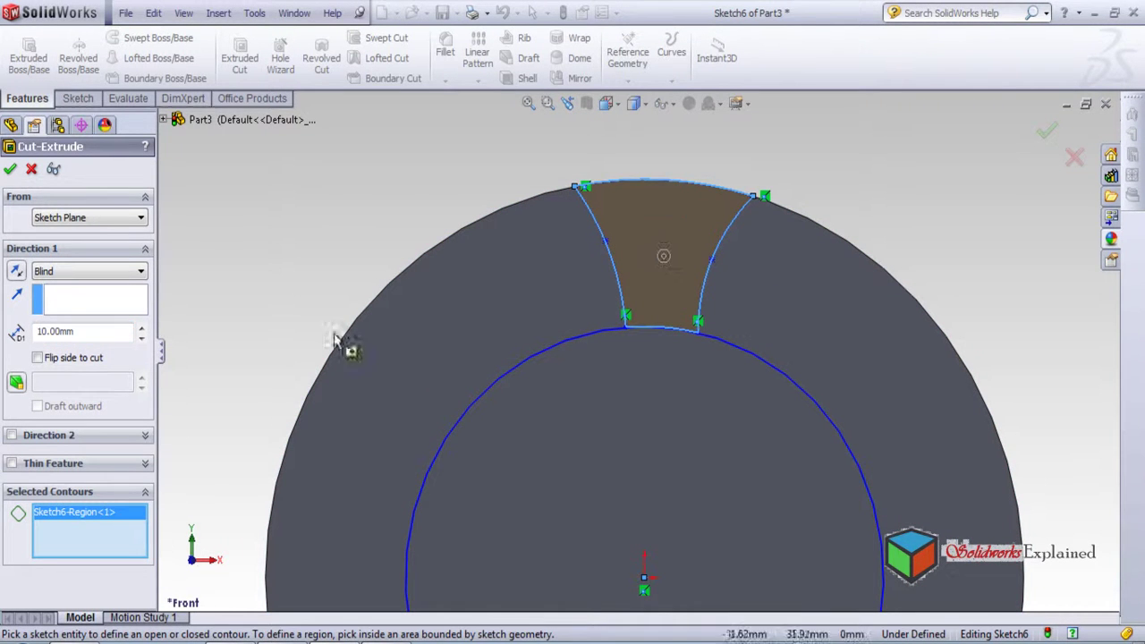
pyautogui.click(10, 169)
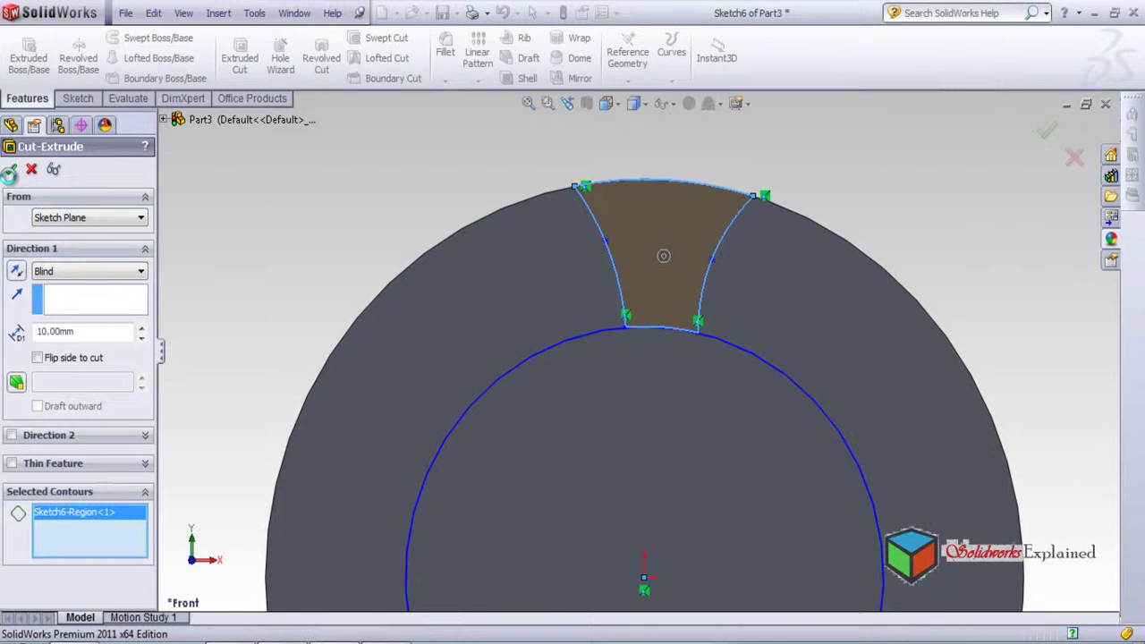
# Start a circular pattern of the curved notch cut about the disc's central axis, with 8 instances and 25-degree spacing.
pyautogui.scroll(-1, 645, 442)
pyautogui.scroll(3, 645, 443)
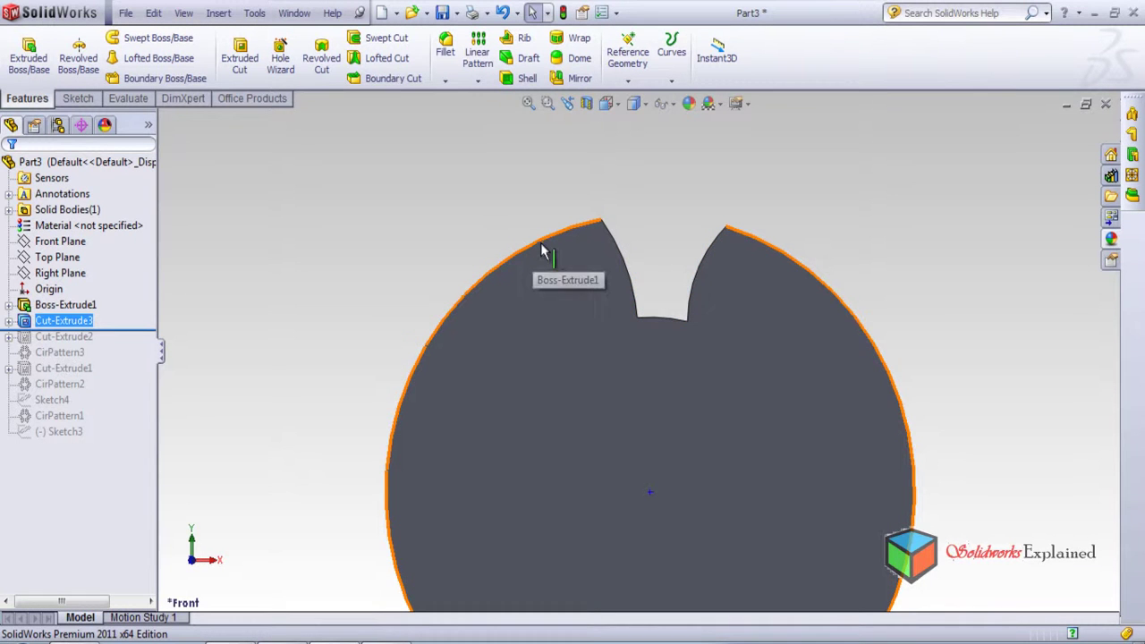
pyautogui.scroll(-2, 601, 416)
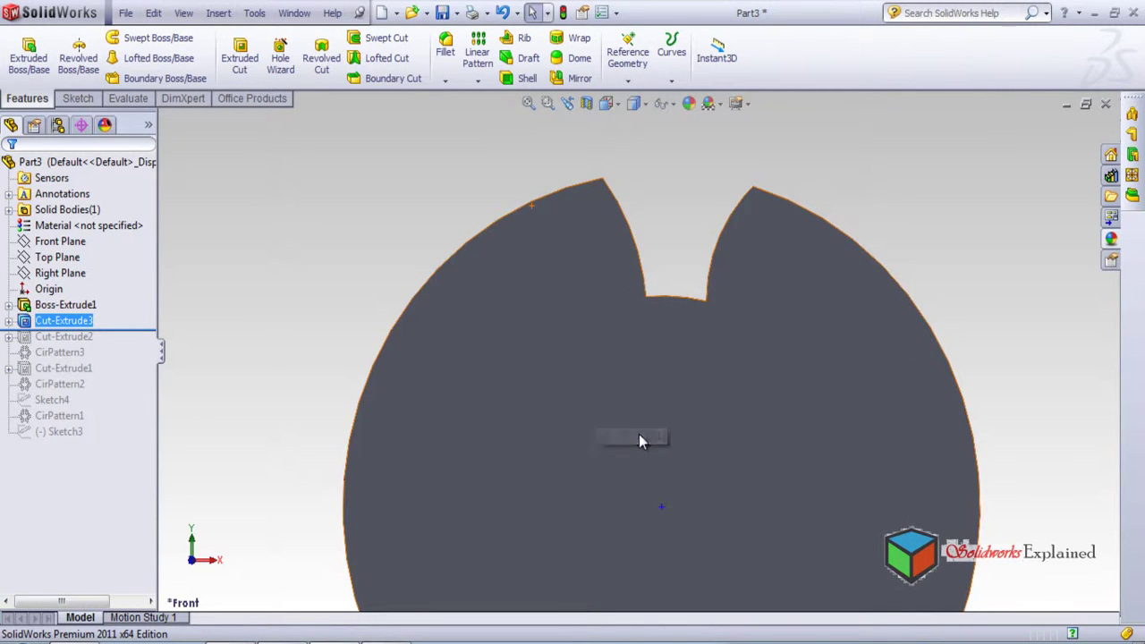
pyautogui.scroll(5, 691, 440)
pyautogui.scroll(-2, 678, 476)
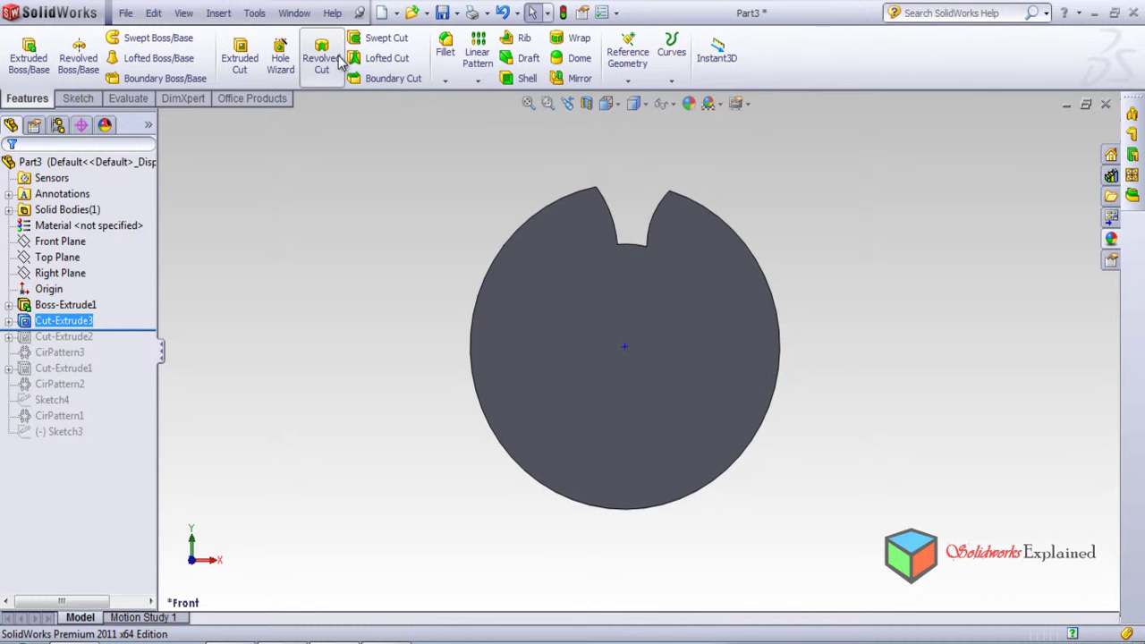
pyautogui.click(477, 81)
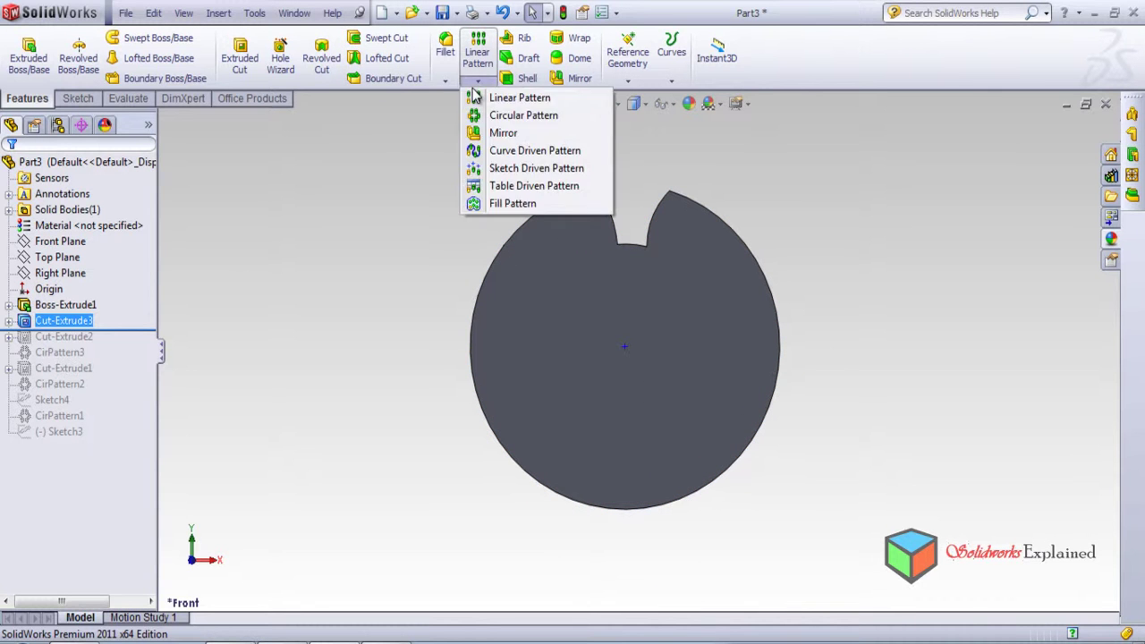
pyautogui.click(512, 116)
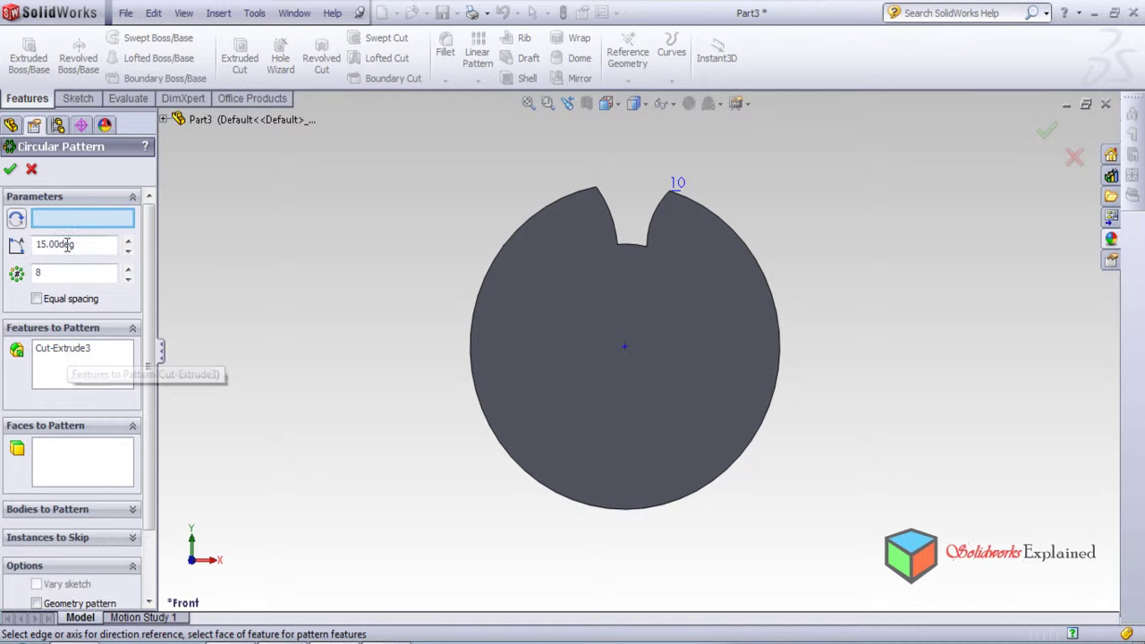
pyautogui.click(128, 242)
pyautogui.click(128, 242)
pyautogui.click(128, 242)
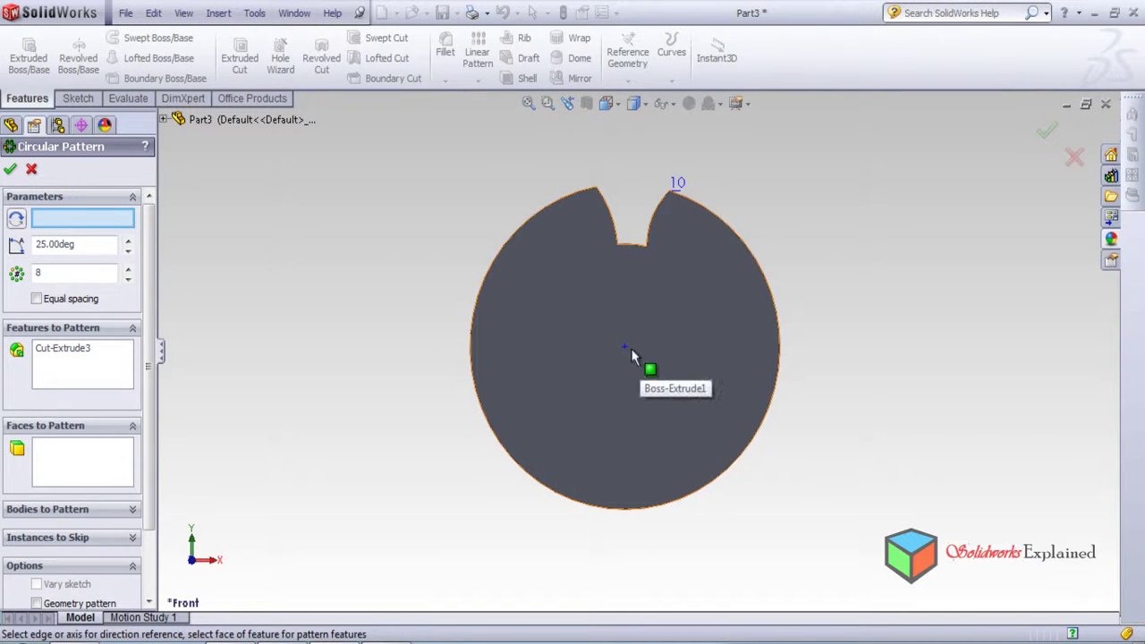
pyautogui.click(625, 348)
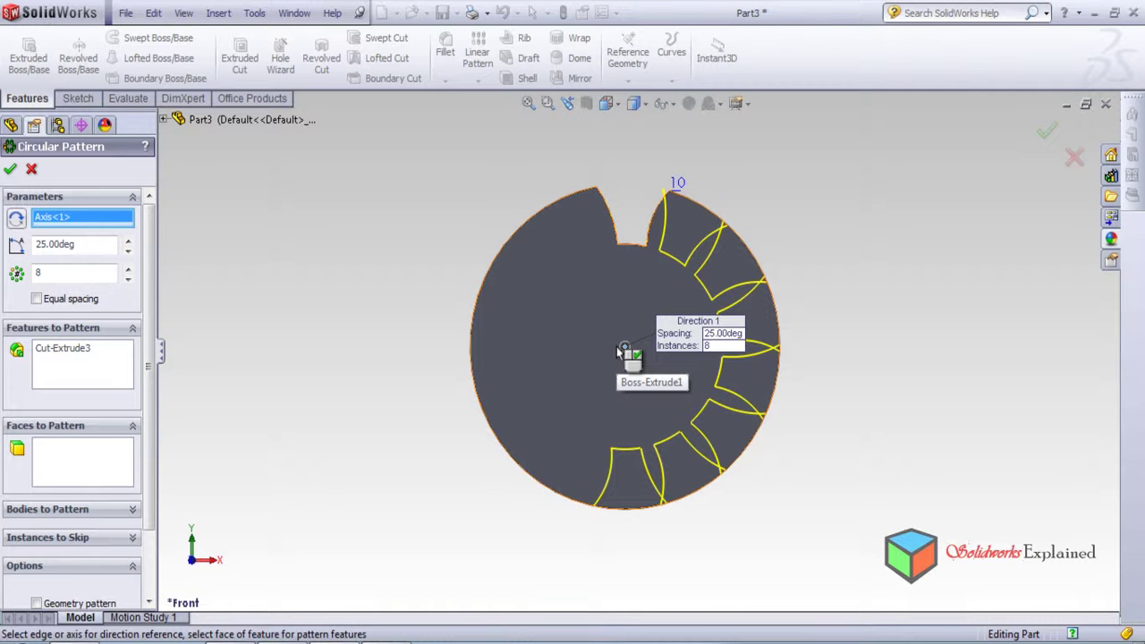
# Increase the circular pattern's angular spacing to 45 degrees.
pyautogui.click(128, 240)
pyautogui.click(128, 240)
pyautogui.click(128, 239)
pyautogui.click(128, 240)
pyautogui.click(128, 240)
pyautogui.click(128, 240)
pyautogui.click(128, 240)
pyautogui.moveTo(106, 243); pyautogui.dragTo(5, 240)
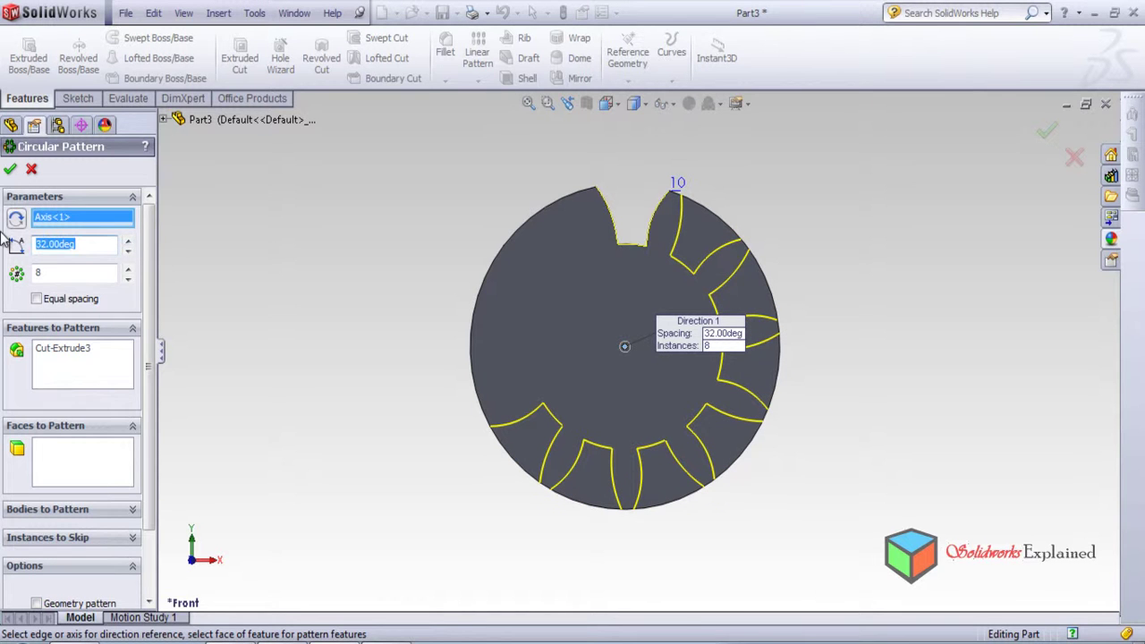
pyautogui.write('45')
pyautogui.press('Return')
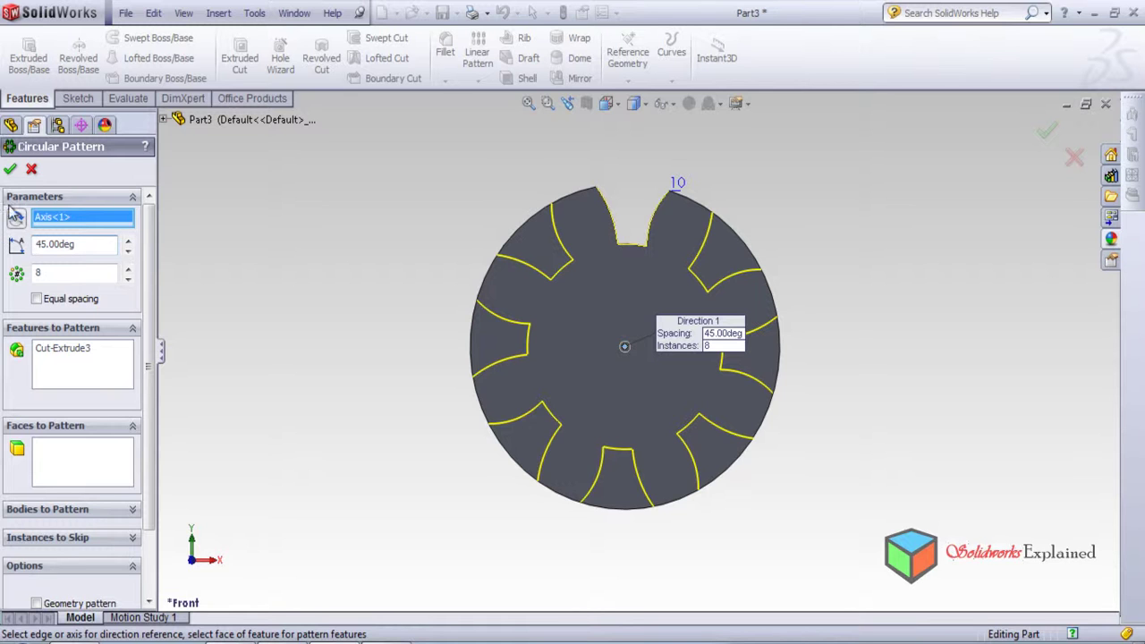
# Try a 50-degree spacing, set it back to 45 degrees and create the circular pattern of the notch.
pyautogui.moveTo(94, 243); pyautogui.dragTo(2, 227)
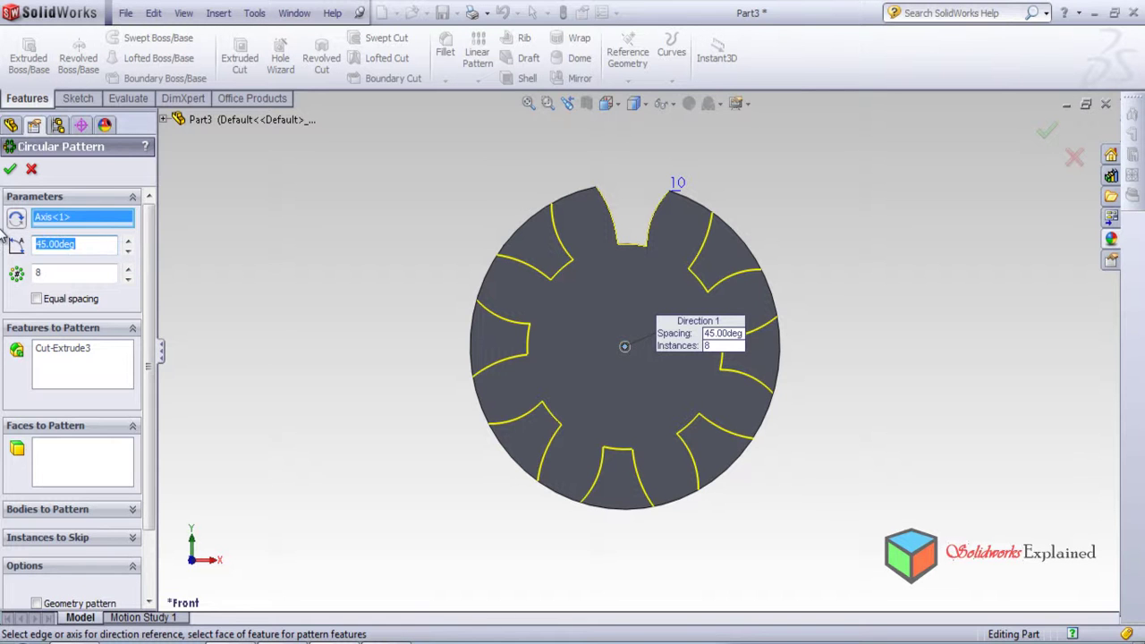
pyautogui.write('50')
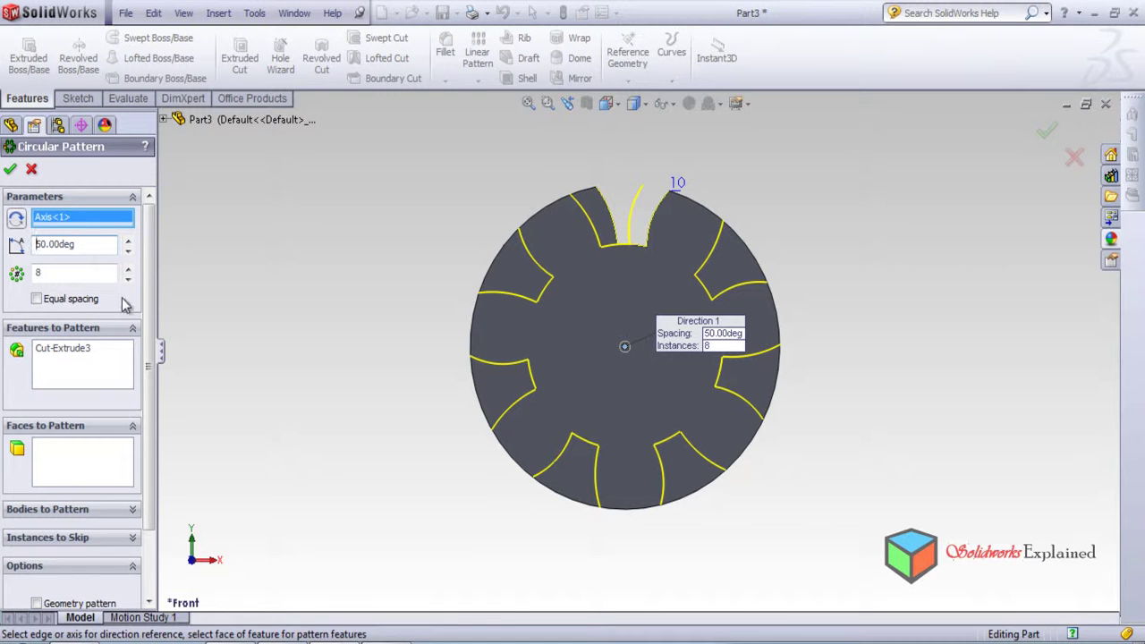
pyautogui.doubleClick(97, 244)
pyautogui.write('45')
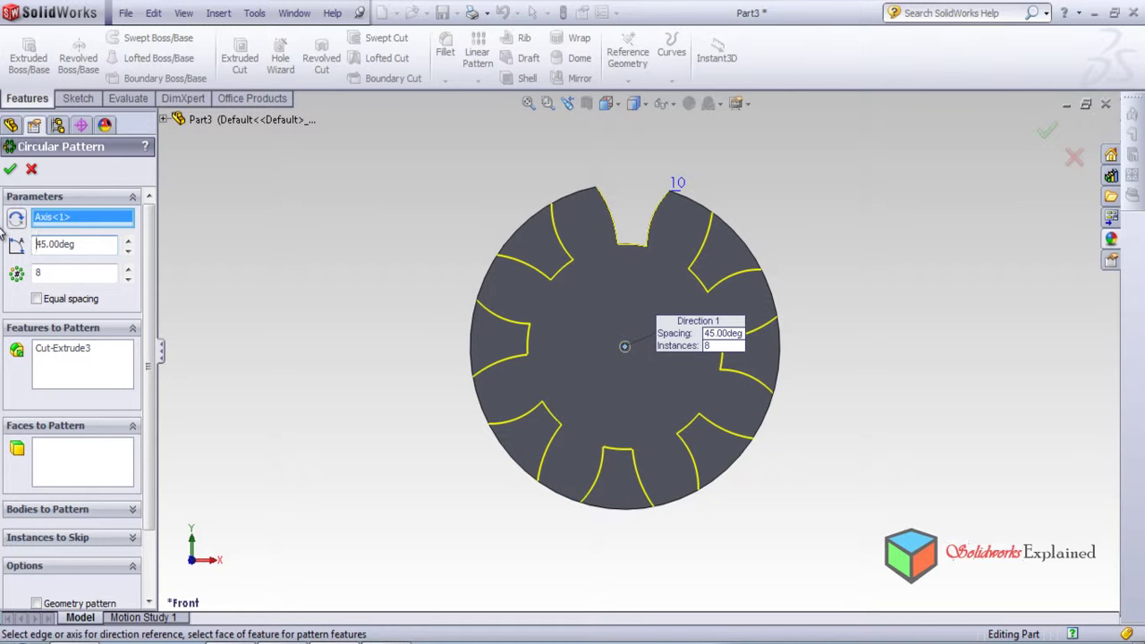
pyautogui.click(9, 168)
# Examine the patterned disc's curved teeth and notches from several angles and up close.
pyautogui.moveTo(587, 408); pyautogui.dragTo(539, 402, button='middle')
pyautogui.moveTo(519, 524); pyautogui.dragTo(787, 470, button='middle')
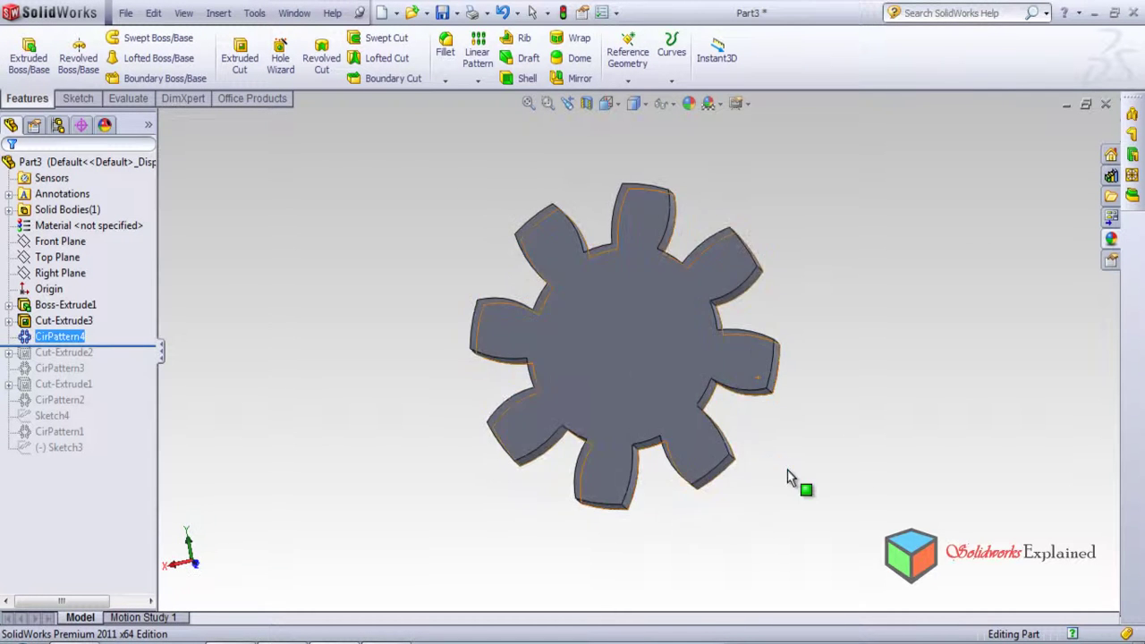
pyautogui.scroll(-3, 721, 313)
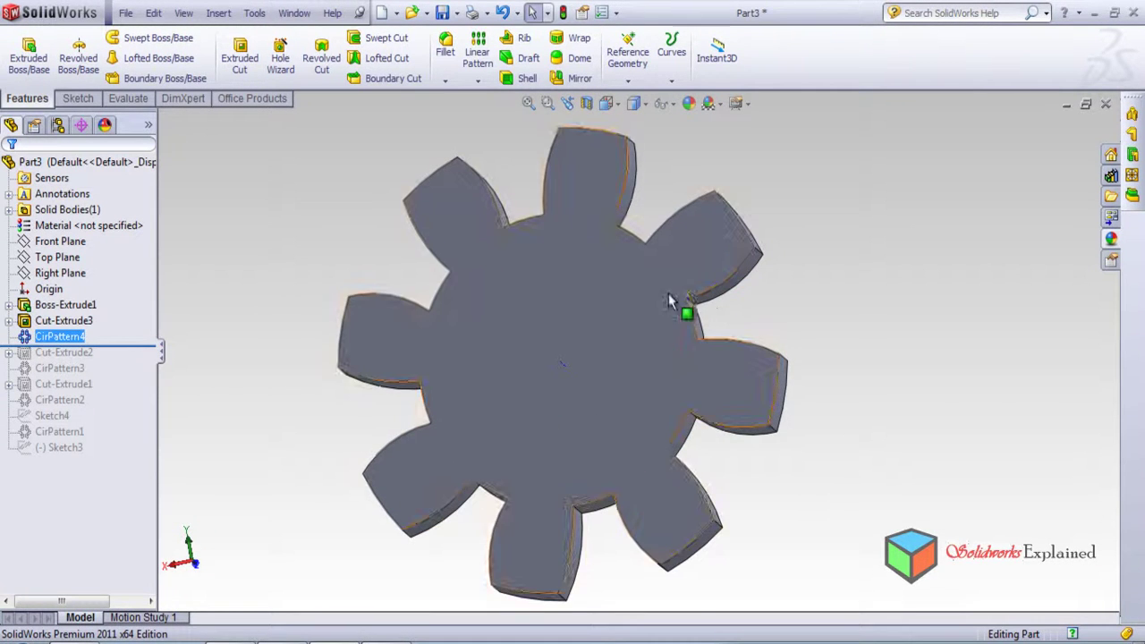
pyautogui.scroll(-4, 613, 314)
pyautogui.moveTo(560, 366); pyautogui.dragTo(588, 354, button='middle')
pyautogui.scroll(-4, 582, 304)
pyautogui.scroll(4, 563, 282)
pyautogui.scroll(-2, 592, 438)
pyautogui.moveTo(552, 410); pyautogui.dragTo(602, 430, button='middle')
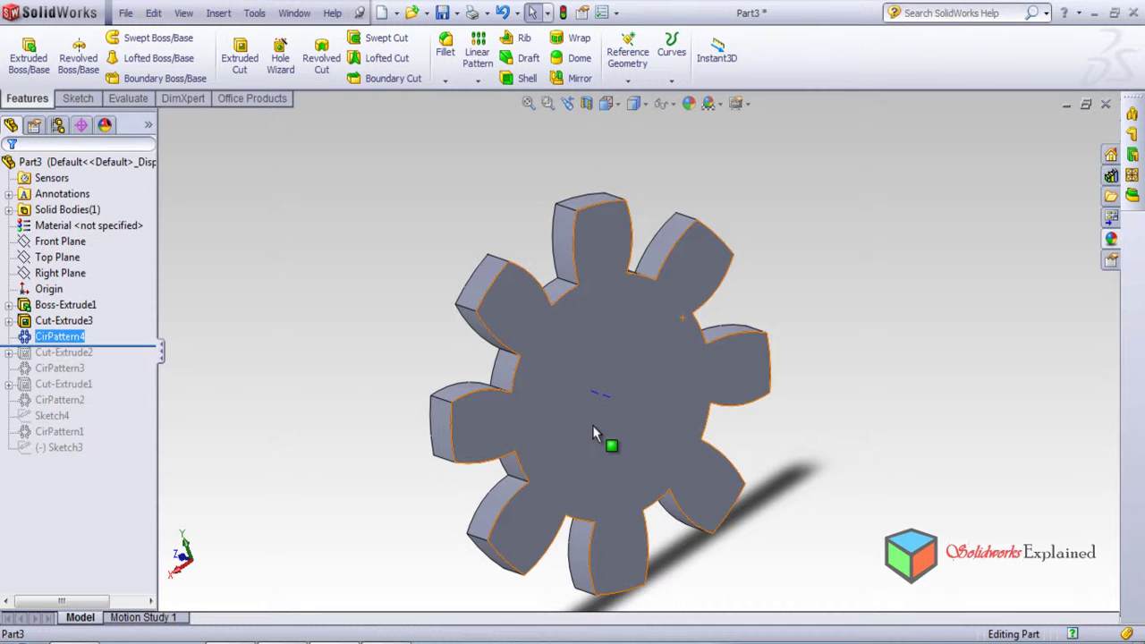
pyautogui.scroll(-2, 633, 285)
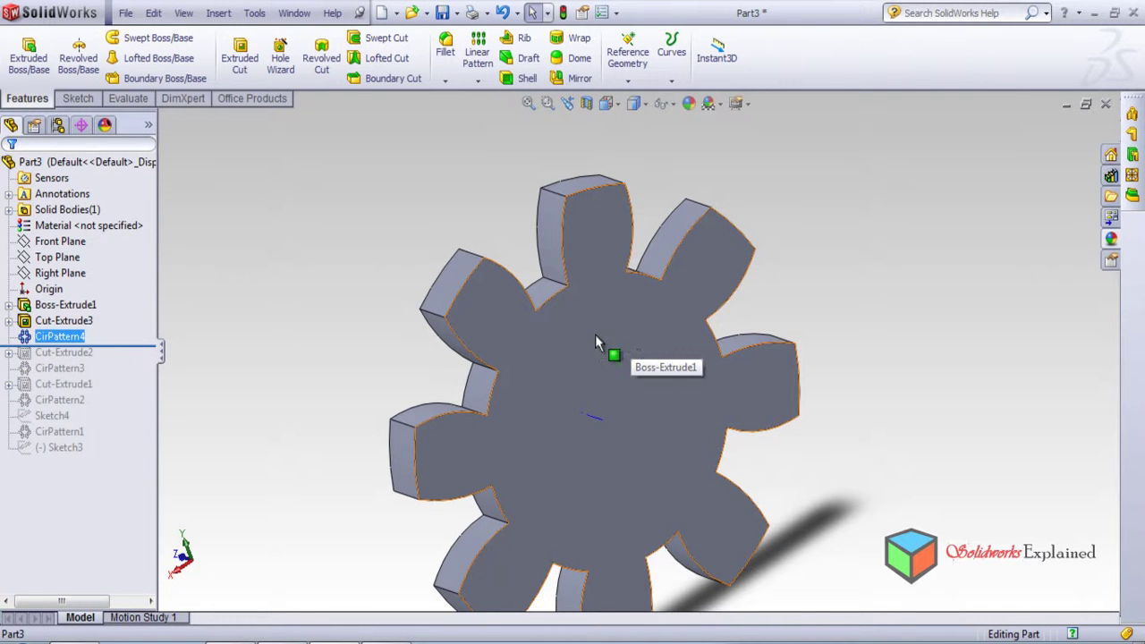
pyautogui.scroll(-2, 549, 376)
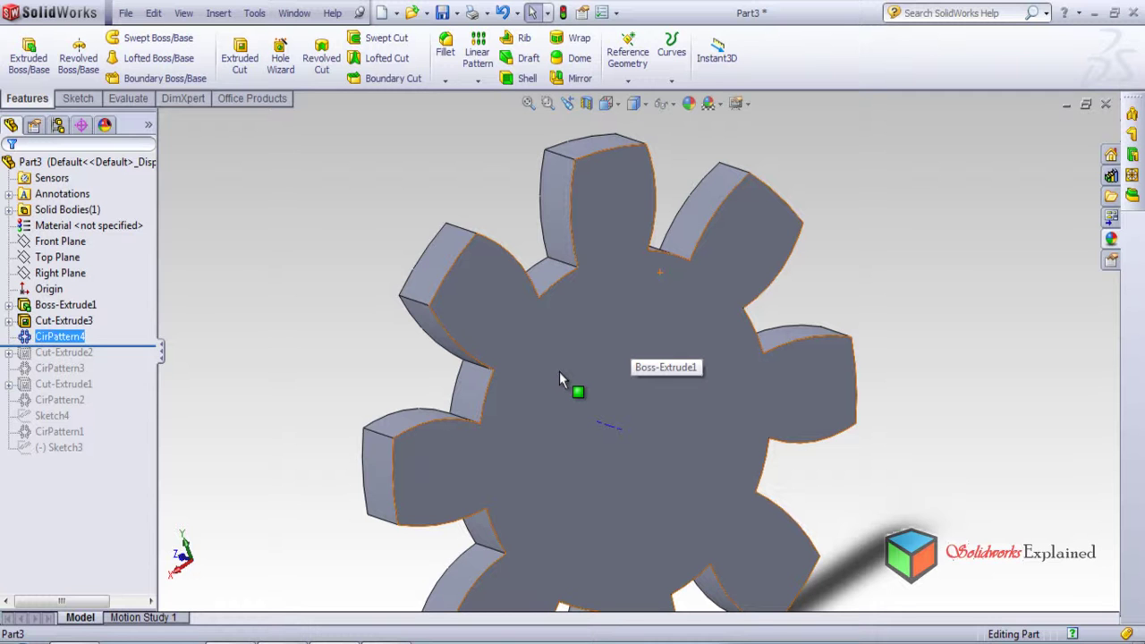
pyautogui.click(71, 99)
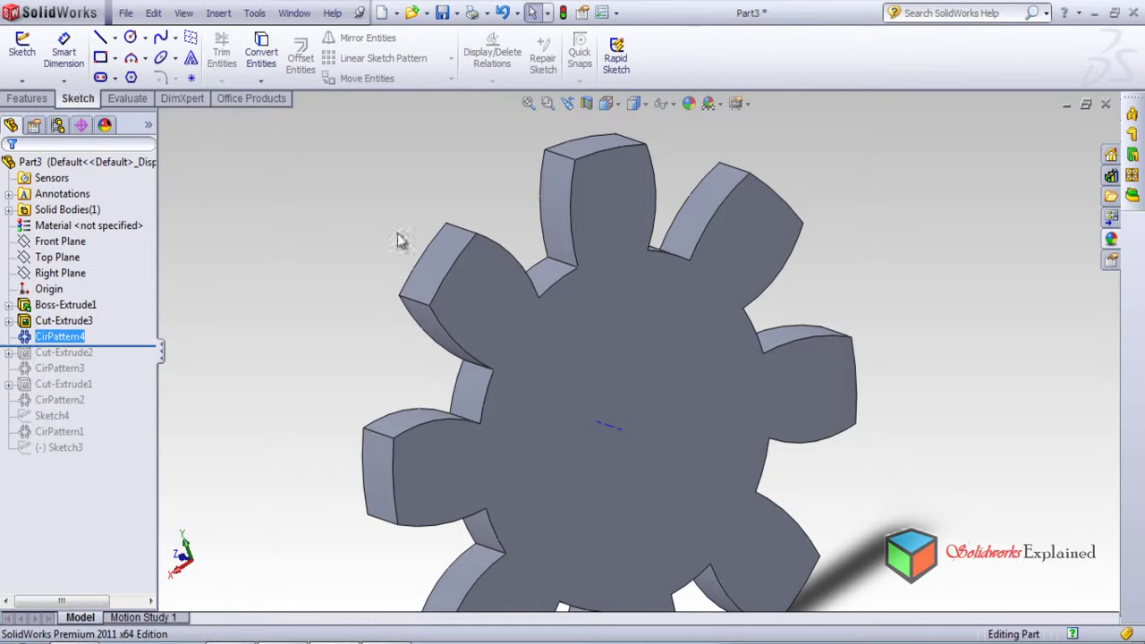
pyautogui.scroll(-2, 536, 356)
pyautogui.moveTo(534, 348); pyautogui.dragTo(511, 346, button='middle')
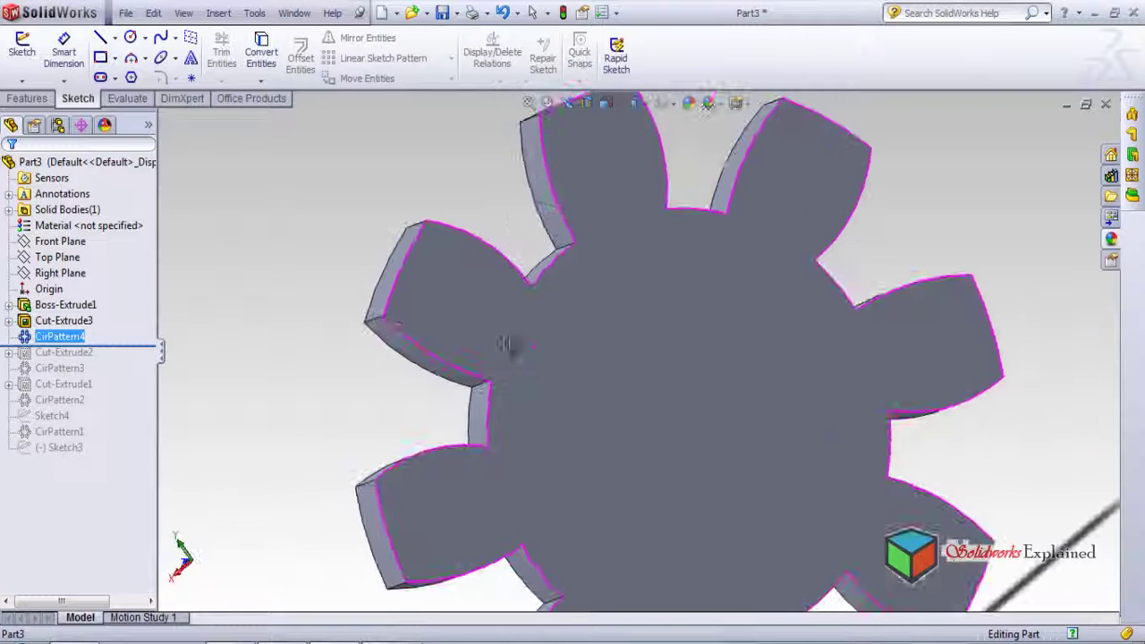
pyautogui.click(26, 98)
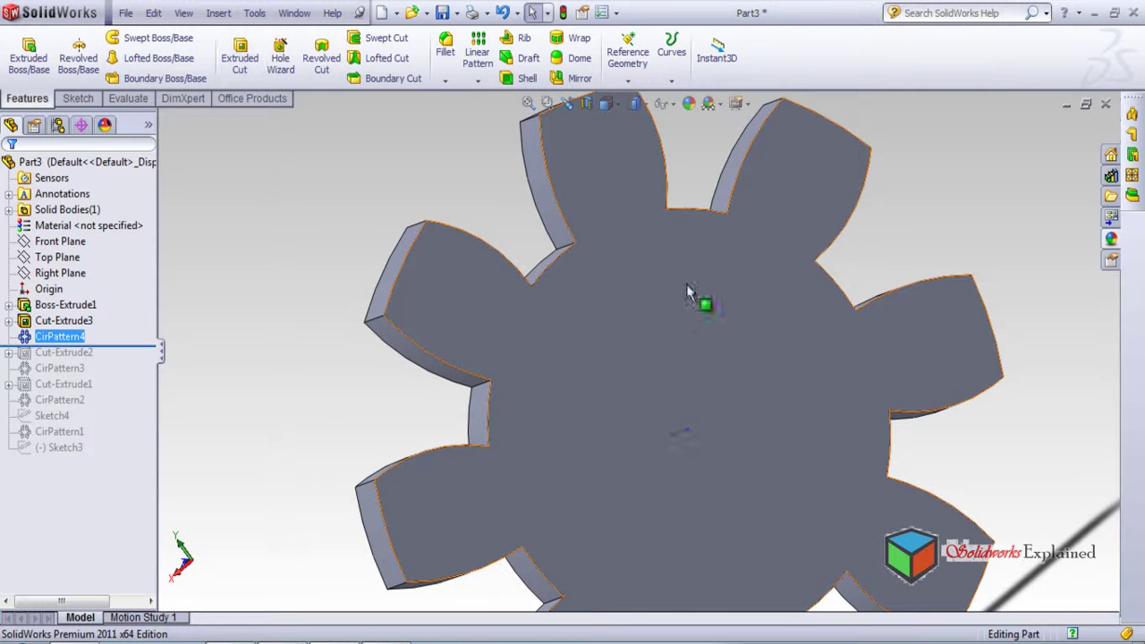
pyautogui.moveTo(525, 209); pyautogui.dragTo(605, 248, button='middle')
pyautogui.scroll(-2, 609, 252)
pyautogui.scroll(2, 662, 279)
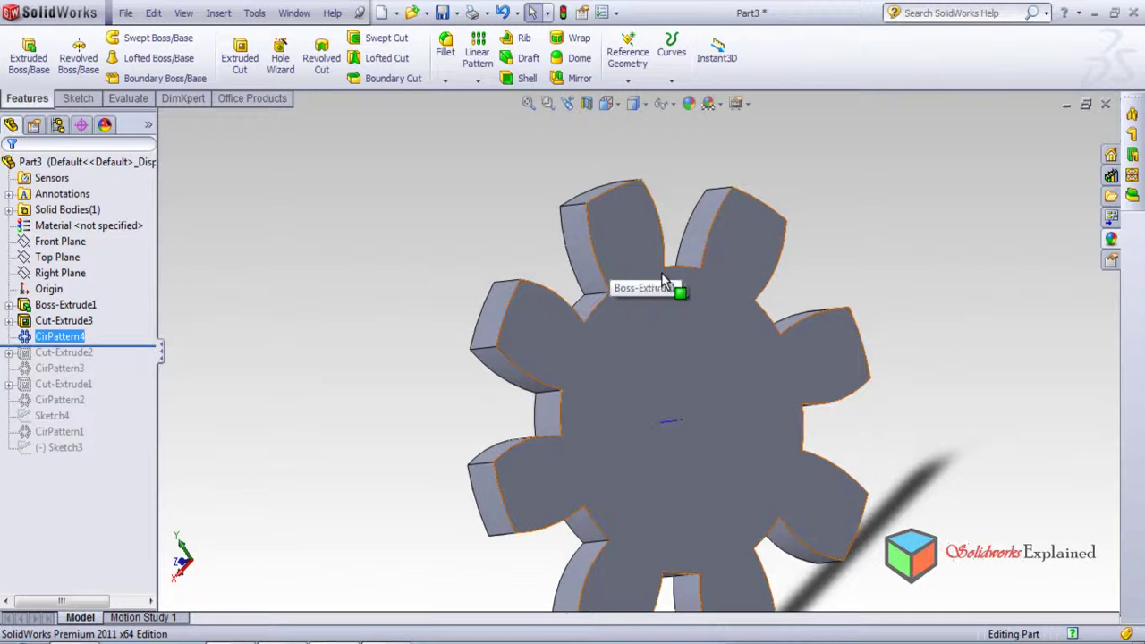
pyautogui.scroll(3, 778, 492)
pyautogui.scroll(-2, 777, 492)
pyautogui.moveTo(673, 365); pyautogui.dragTo(631, 380, button='middle')
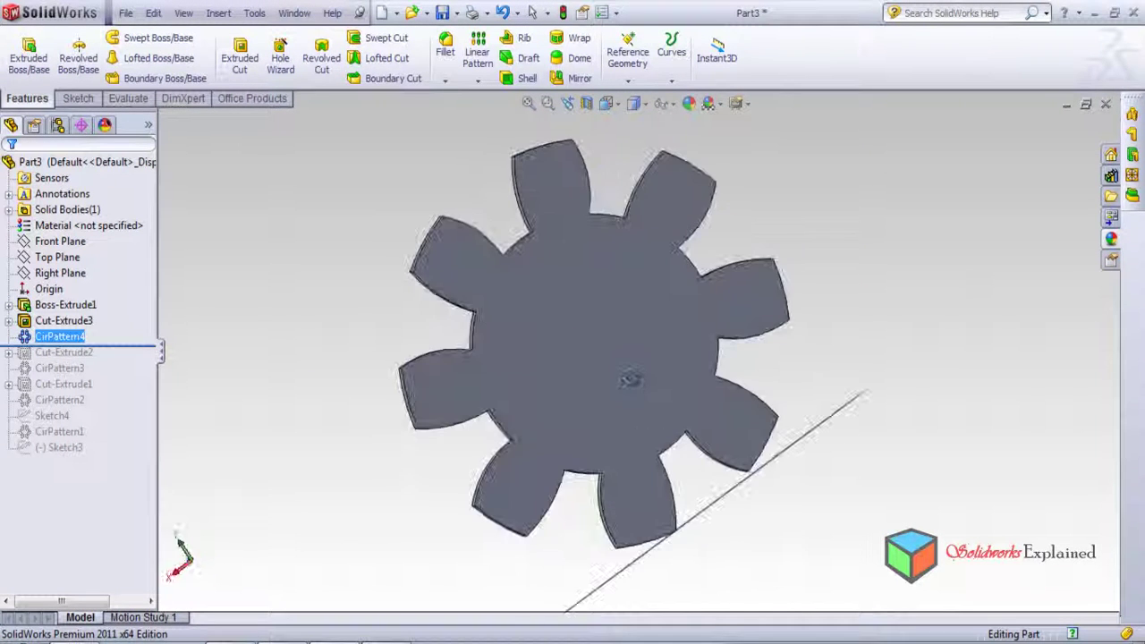
# Start a manual constant-radius fillet on the outer corner edge of one tooth of the patterned disc.
pyautogui.press('F9')
pyautogui.press('F9')
pyautogui.moveTo(571, 294); pyautogui.dragTo(580, 211, button='middle')
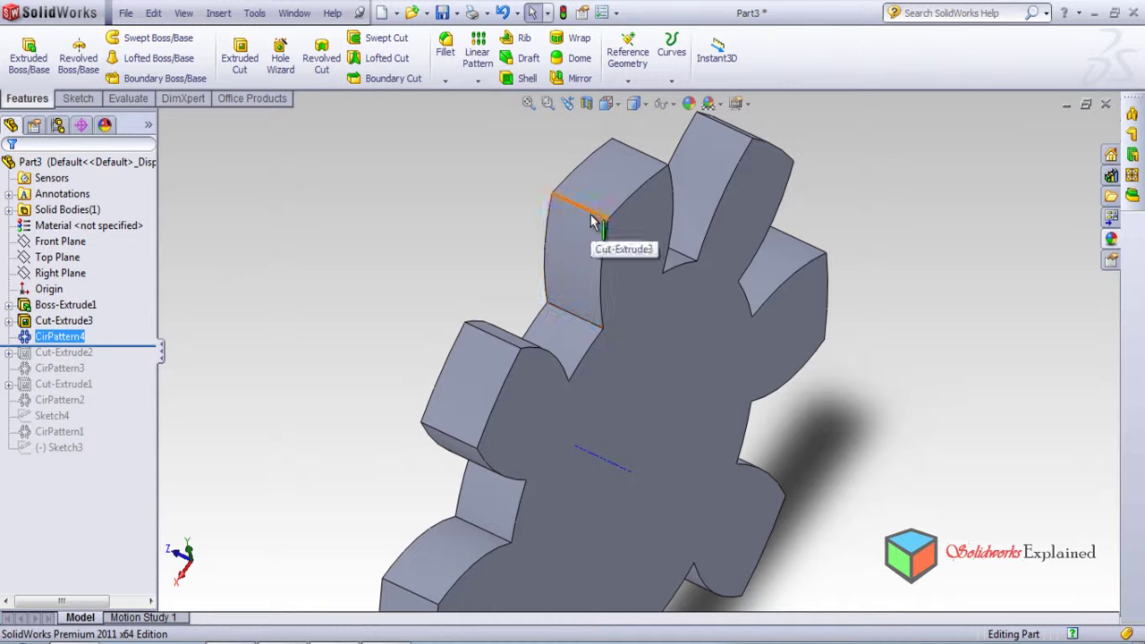
pyautogui.click(593, 217)
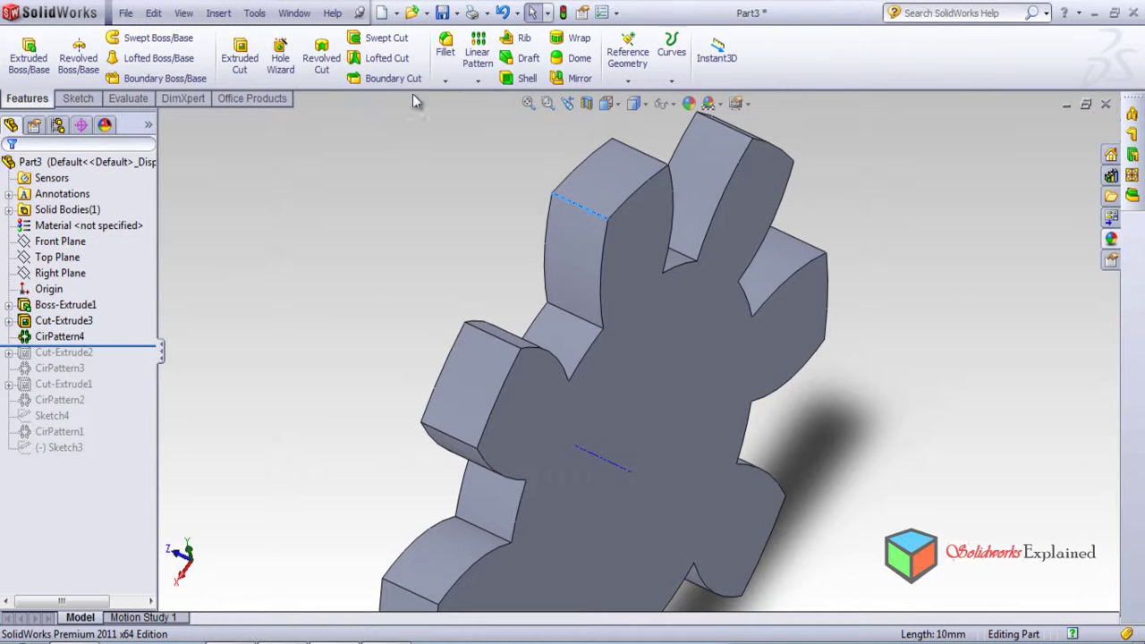
pyautogui.click(446, 47)
pyautogui.moveTo(581, 322); pyautogui.dragTo(509, 258, button='middle')
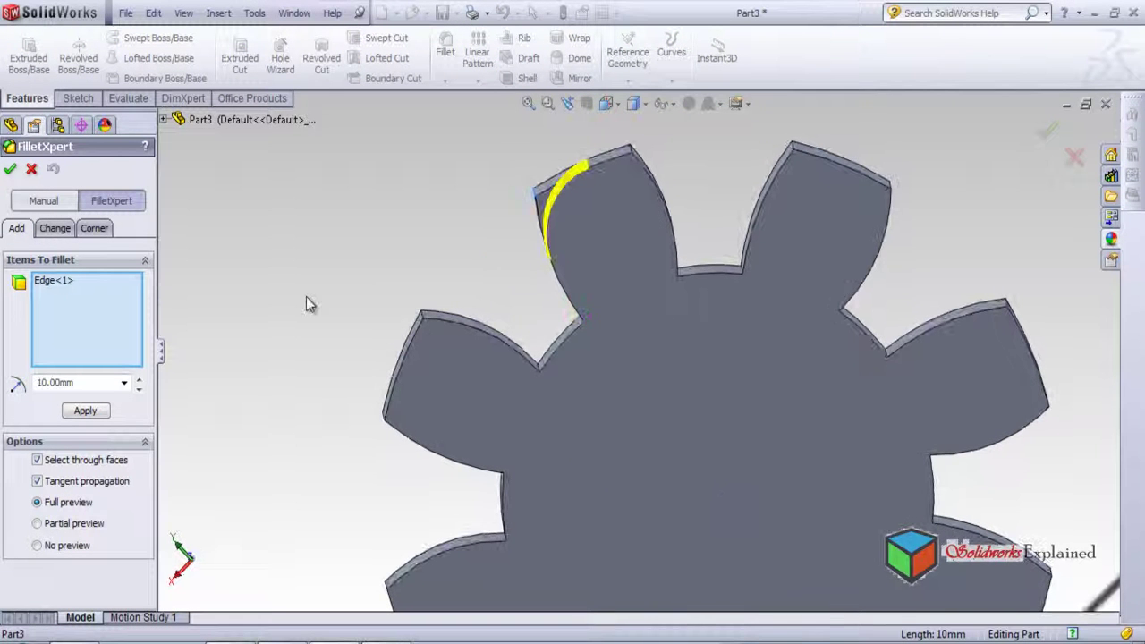
pyautogui.click(44, 202)
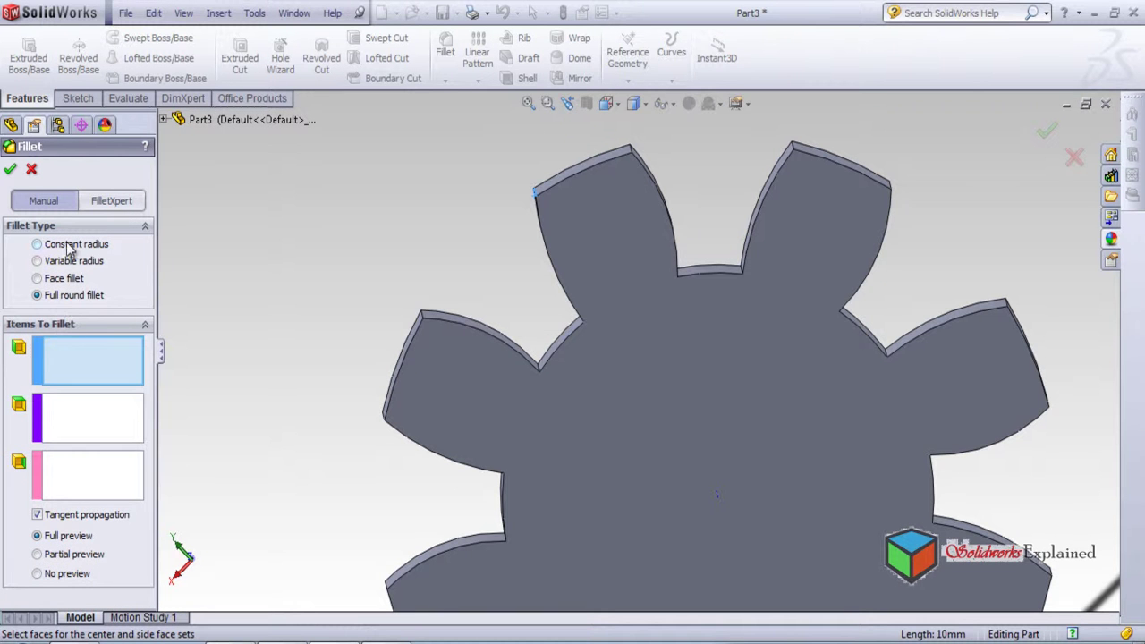
pyautogui.click(37, 244)
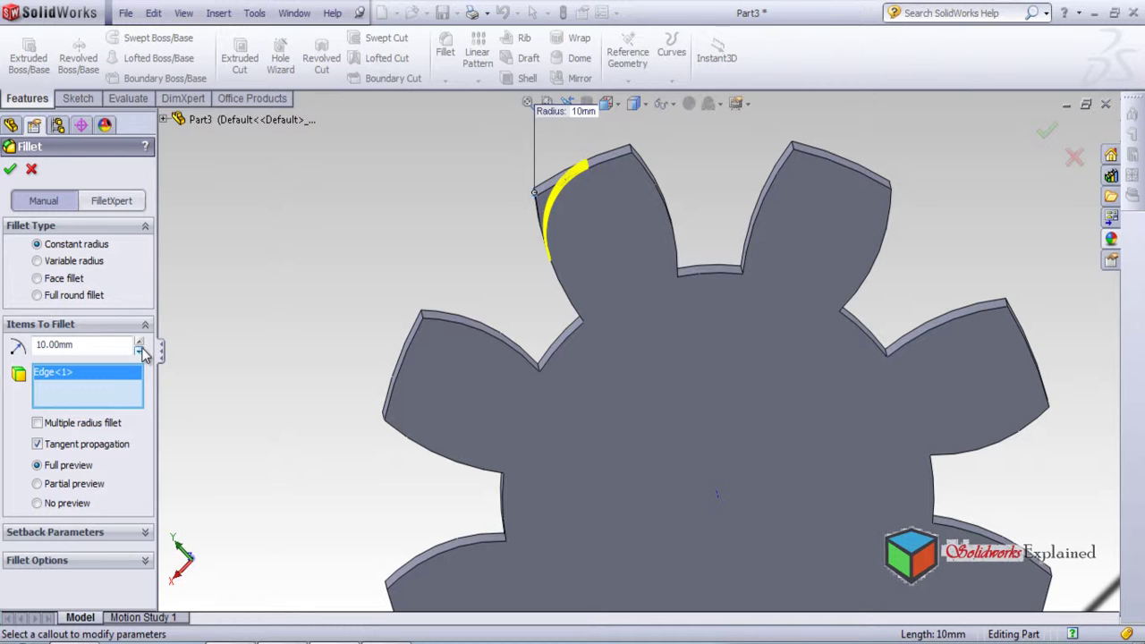
# Try a 30 mm fillet radius, then set the radius to 5 mm and create the fillet on the tooth's corner edge.
pyautogui.click(139, 344)
pyautogui.click(140, 344)
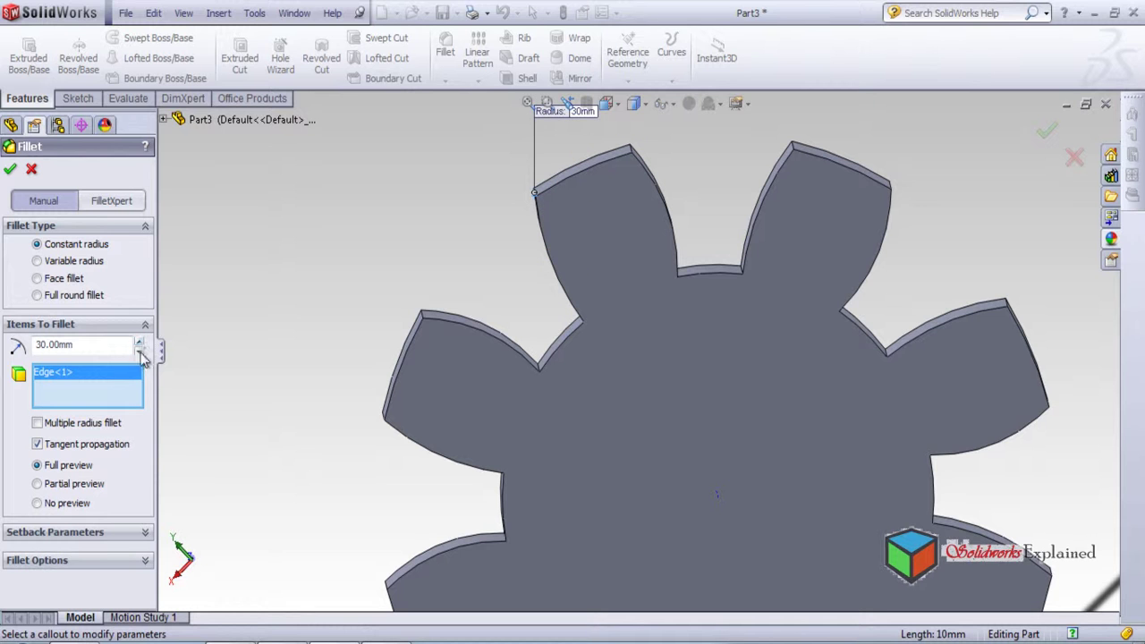
pyautogui.click(140, 351)
pyautogui.click(139, 350)
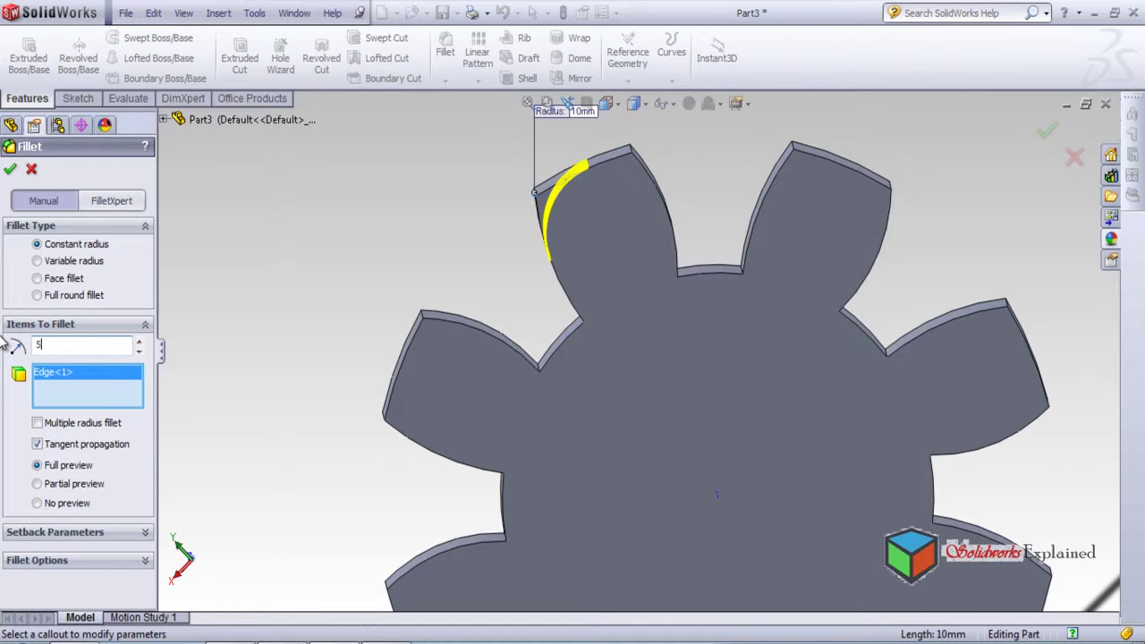
pyautogui.press('Return')
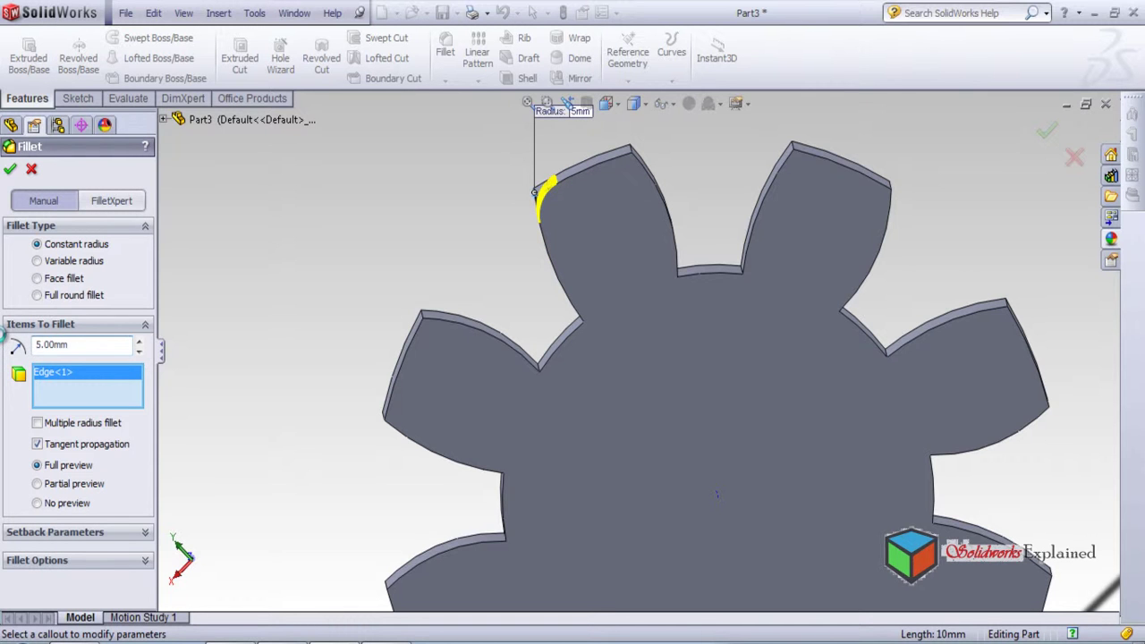
pyautogui.click(10, 170)
# Examine the filleted tooth corner and compare it with the neighbouring teeth from several angles and distances.
pyautogui.moveTo(503, 447); pyautogui.dragTo(653, 348, button='middle')
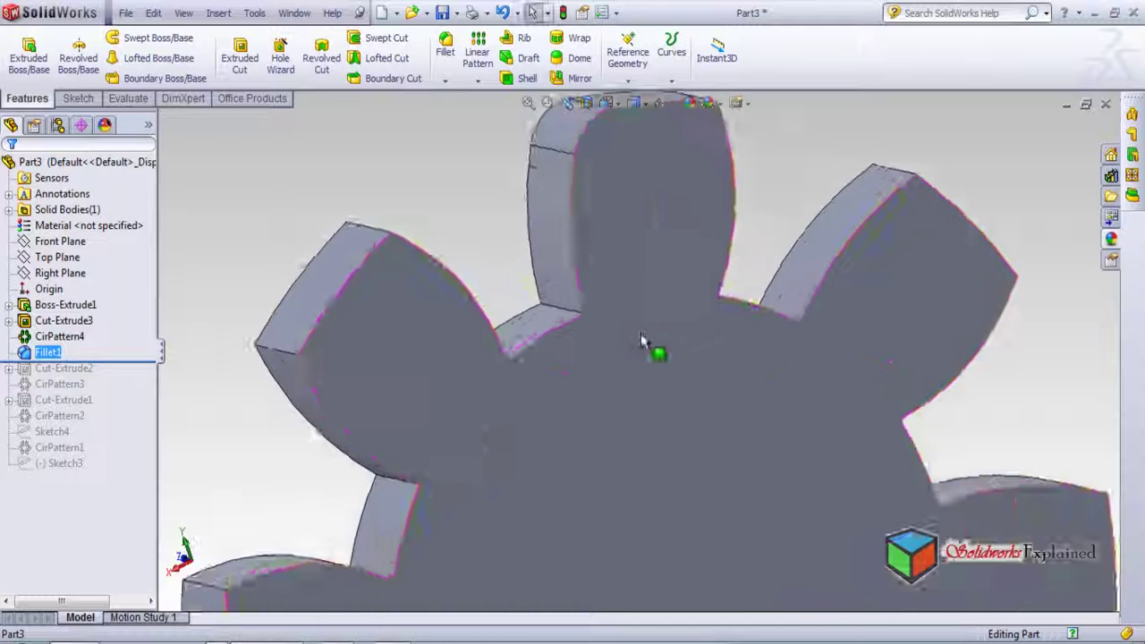
pyautogui.scroll(5, 654, 348)
pyautogui.moveTo(654, 456); pyautogui.dragTo(623, 409, button='middle')
pyautogui.scroll(-2, 614, 370)
pyautogui.scroll(-3, 587, 185)
pyautogui.scroll(-1, 587, 185)
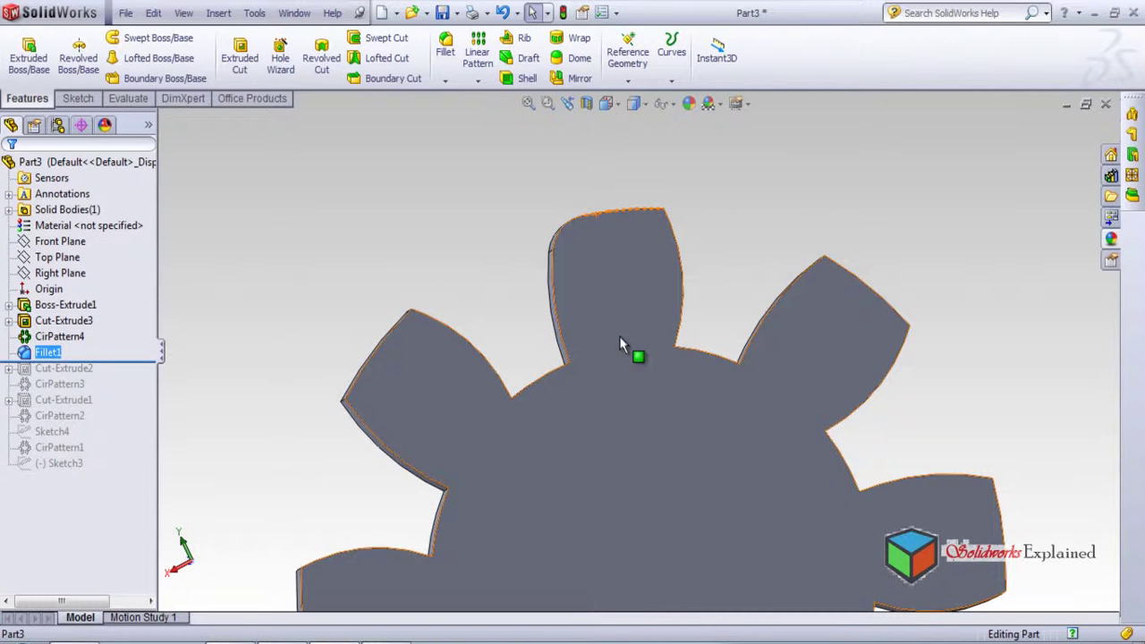
pyautogui.moveTo(617, 297); pyautogui.dragTo(575, 293, button='middle')
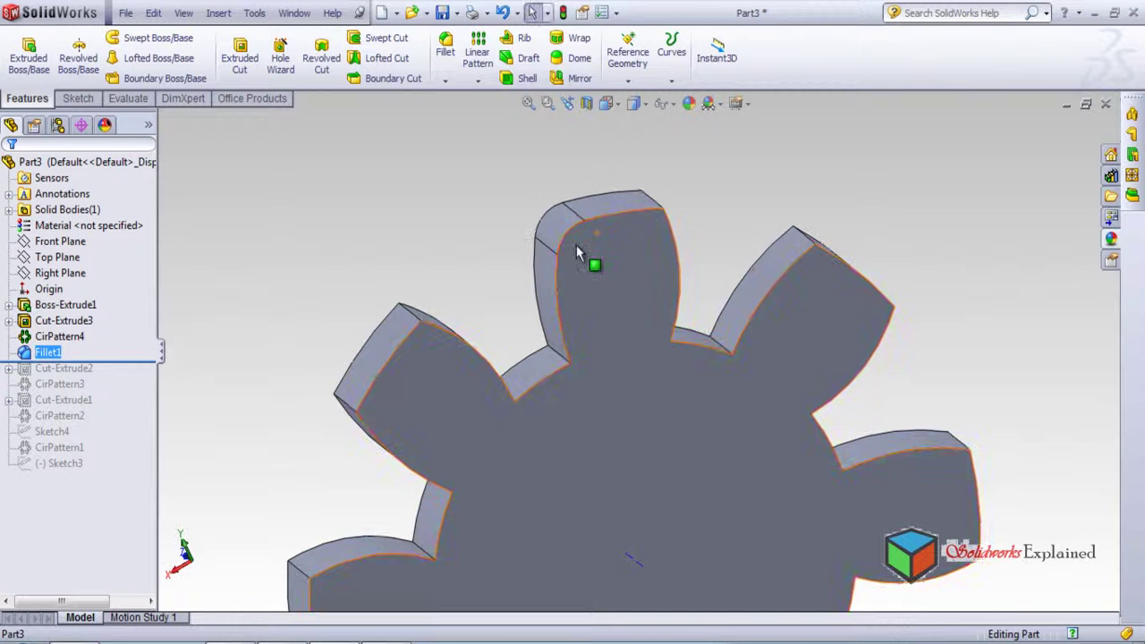
pyautogui.moveTo(513, 266); pyautogui.dragTo(597, 334, button='middle')
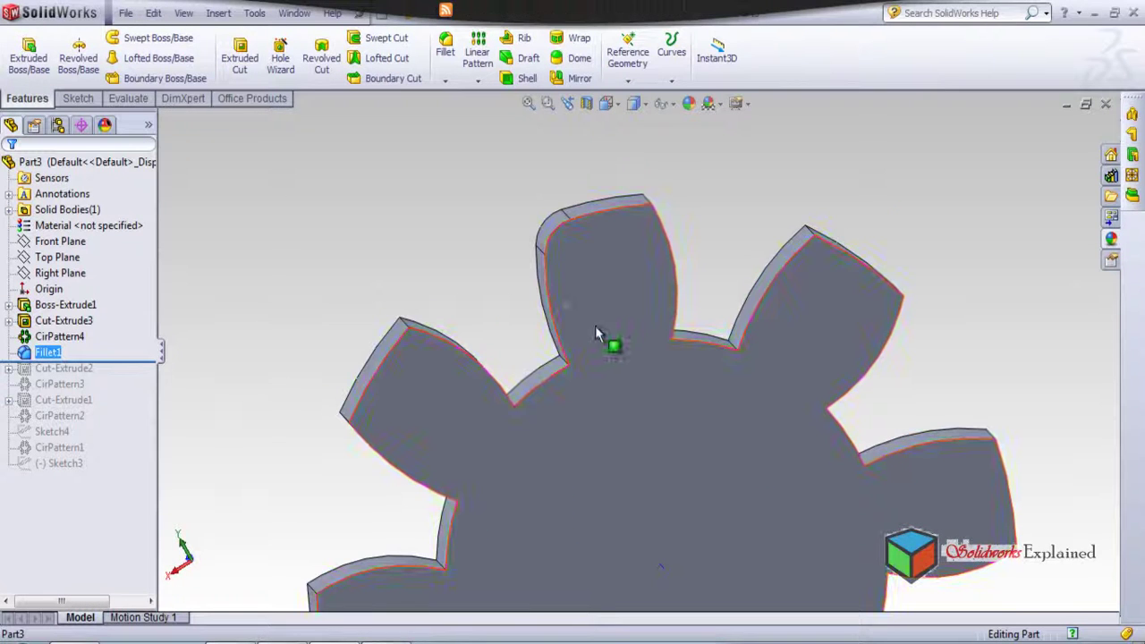
pyautogui.scroll(3, 617, 367)
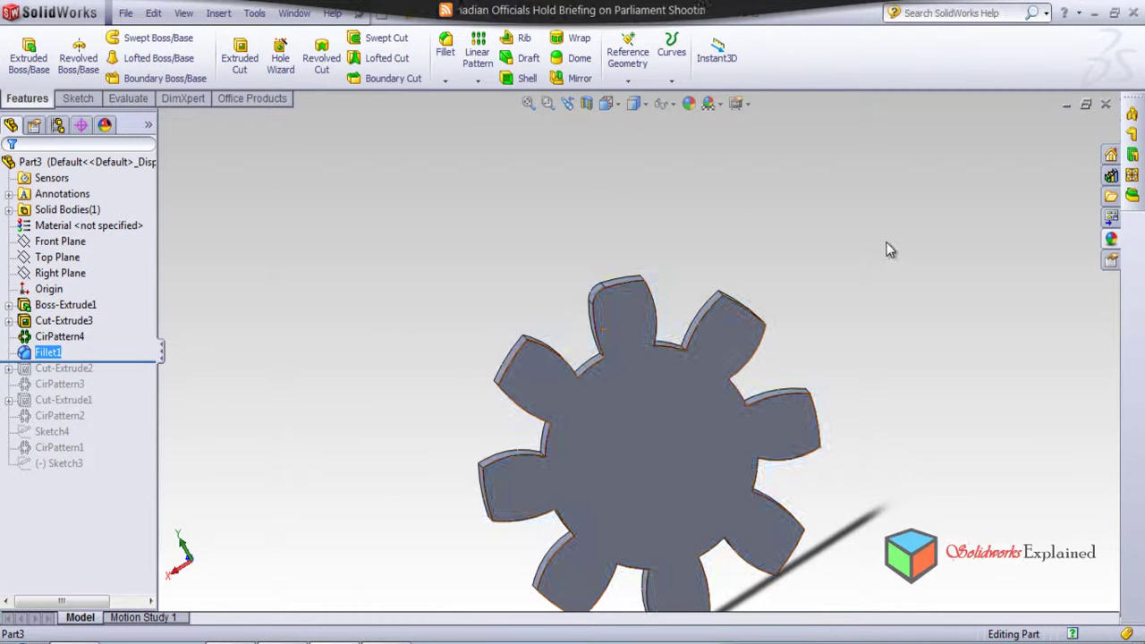